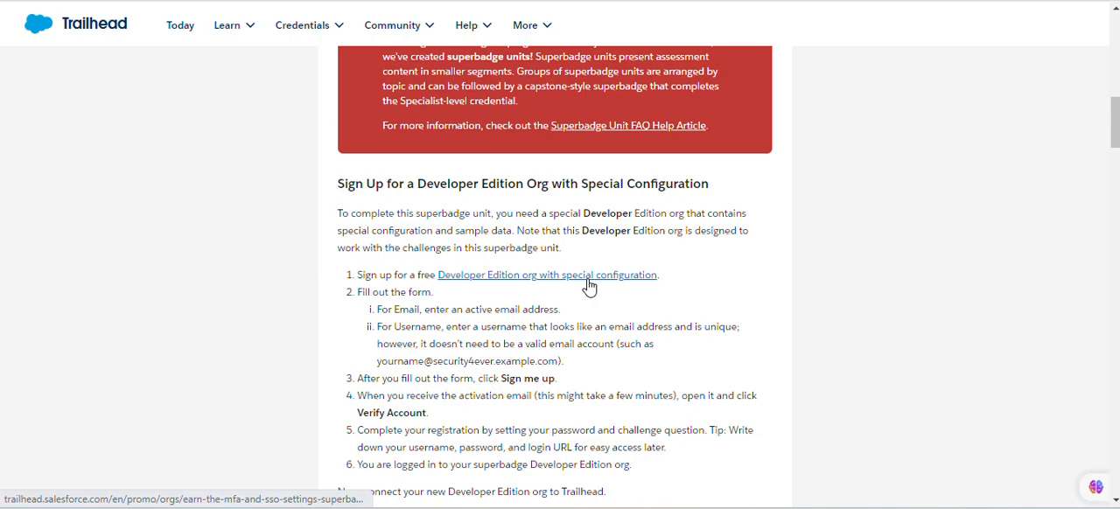
Open the special Developer Edition org sign-up form, fill in the name and email address, and set the role to Developer
left_click(540, 279)
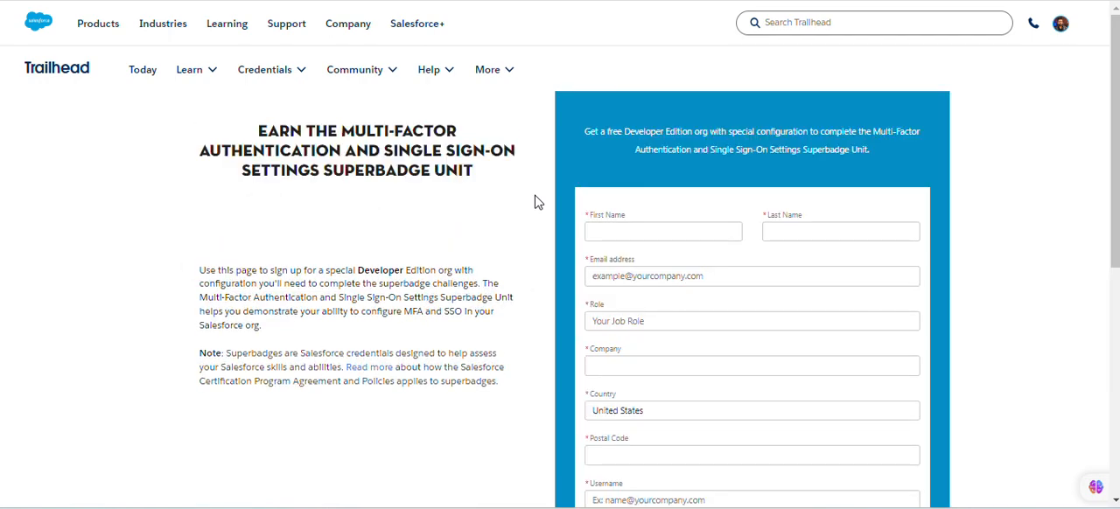
left_click(627, 233)
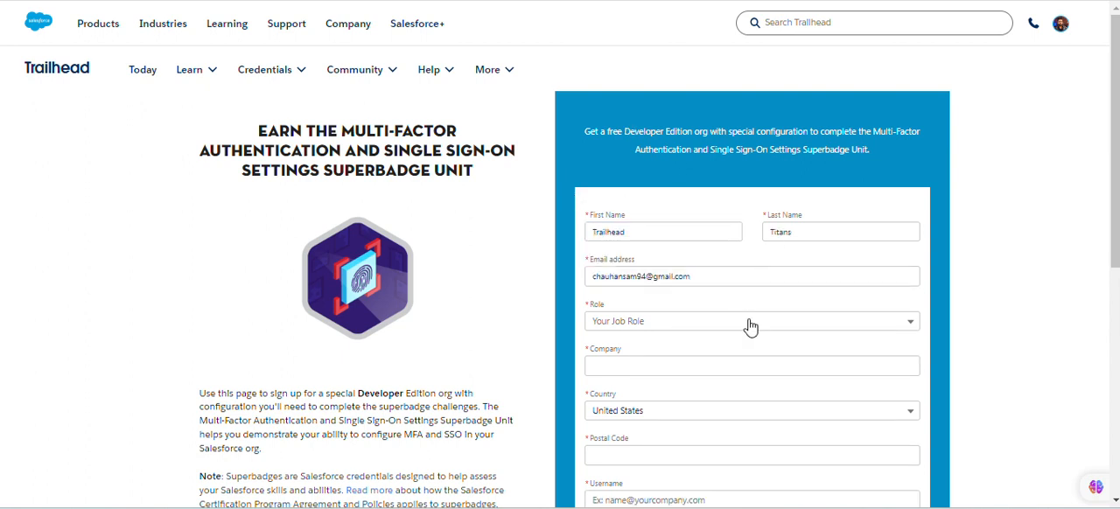
left_click(718, 321)
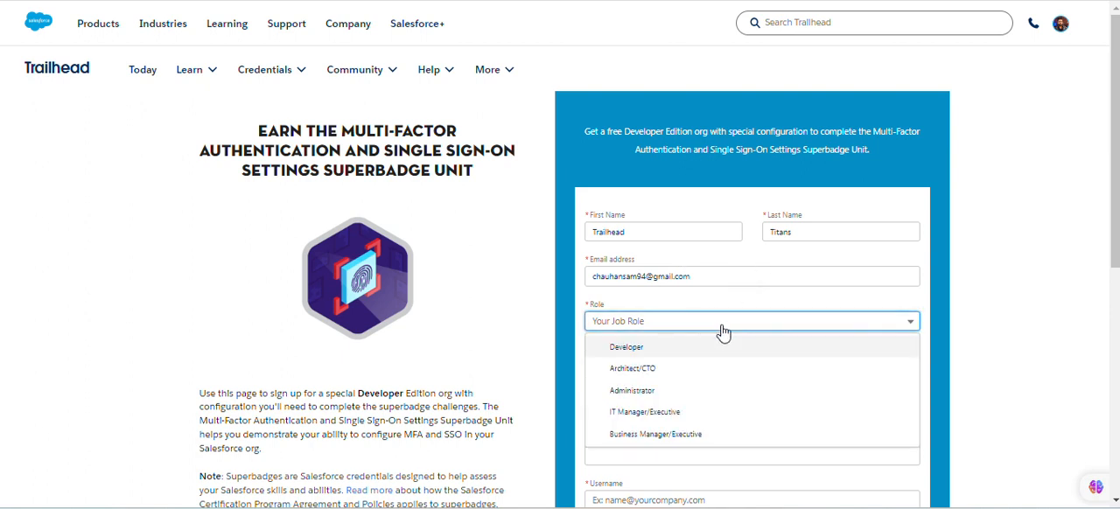
left_click(685, 350)
Enter moherson as the company in the sign-up form
left_click(683, 367)
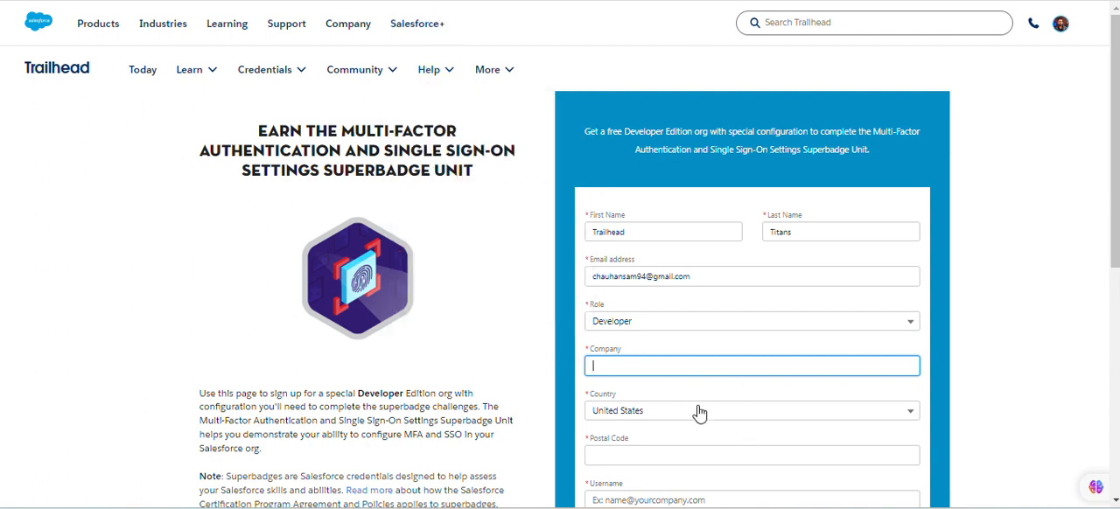
type("moy")
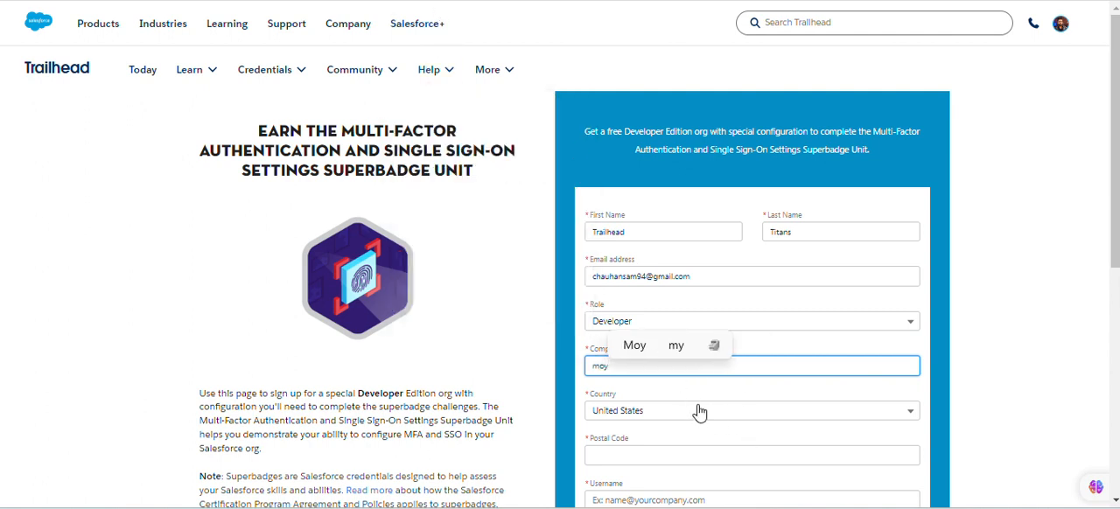
key("BackSpace")
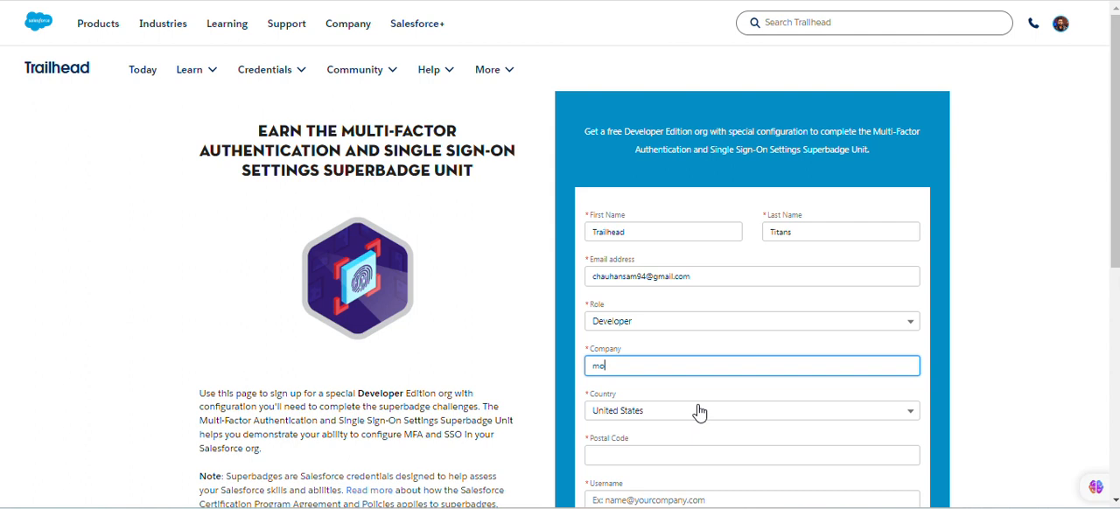
type("hers")
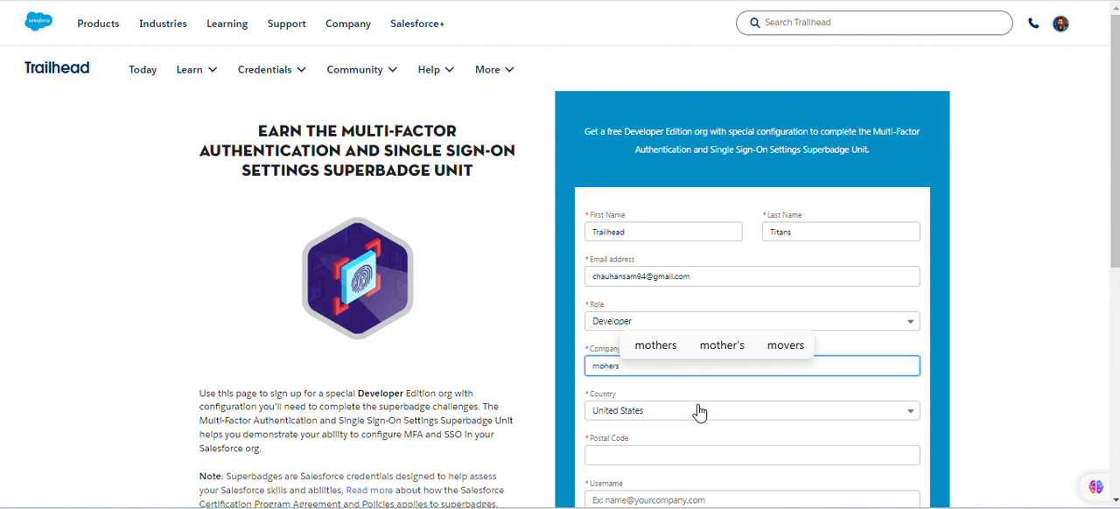
type("on")
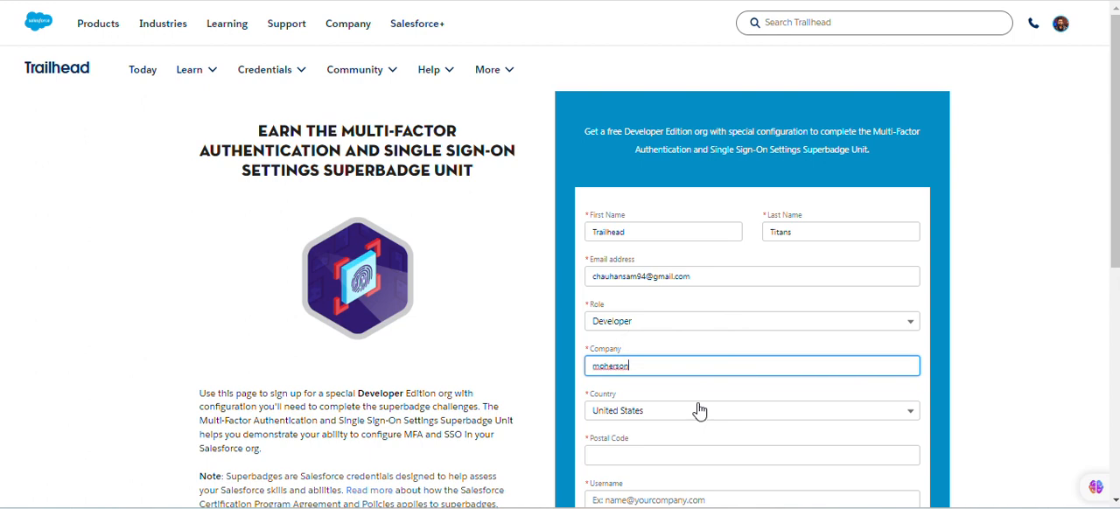
left_click(710, 388)
Set the country in the sign-up form to India
scroll(700, 394, "down", 2)
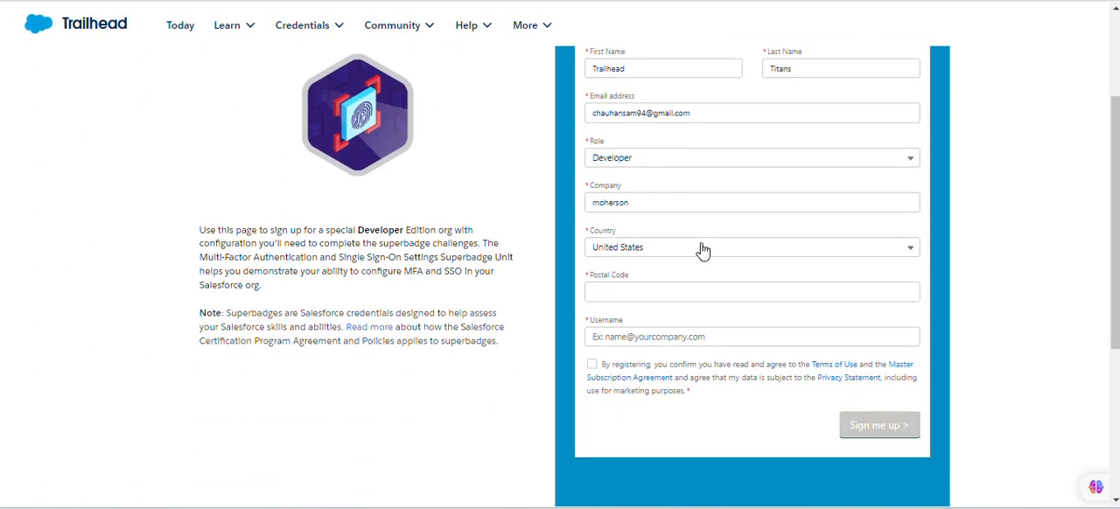
left_click(702, 250)
scroll(709, 358, "down", 1)
scroll(710, 357, "up", 6)
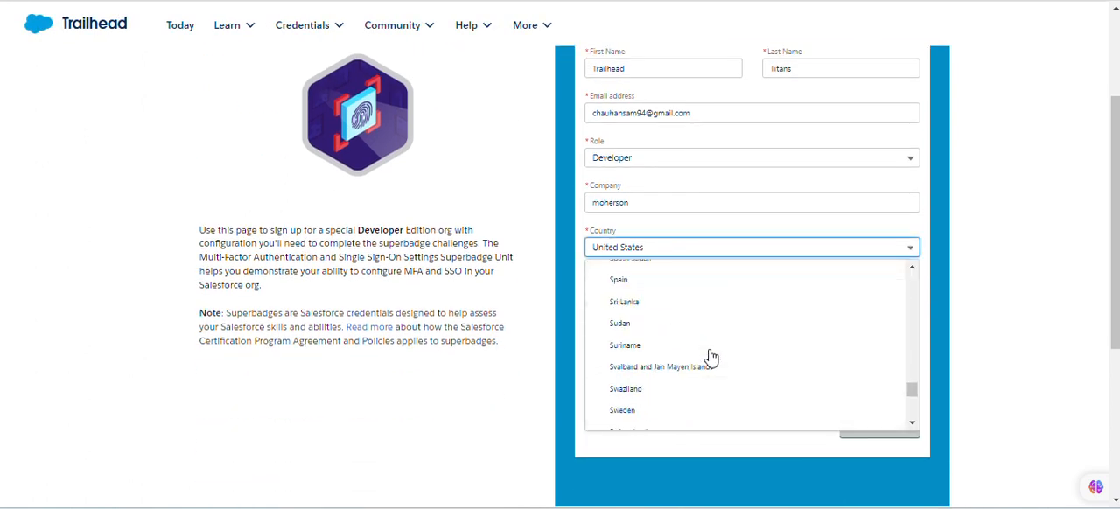
scroll(710, 354, "up", 15)
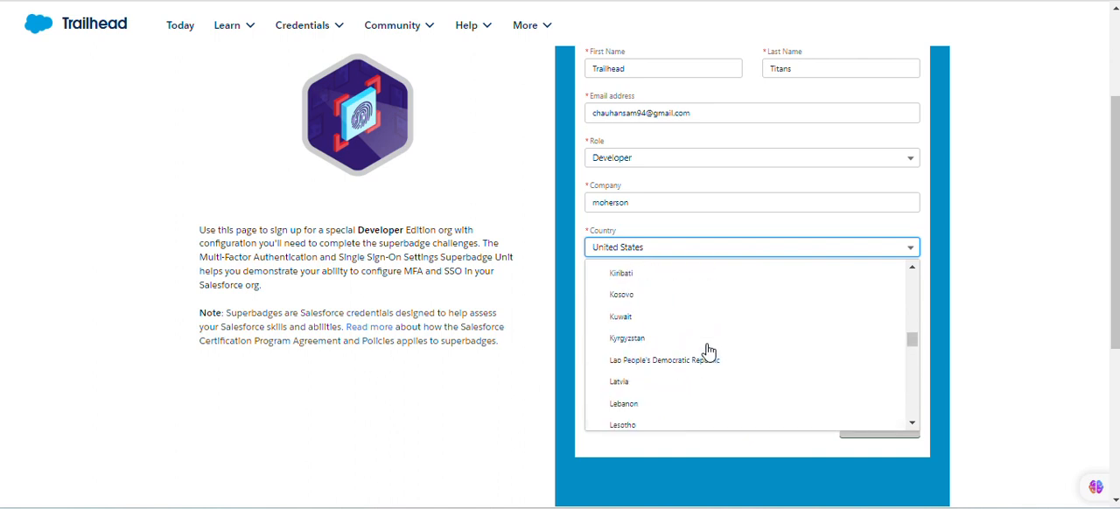
scroll(710, 351, "up", 10)
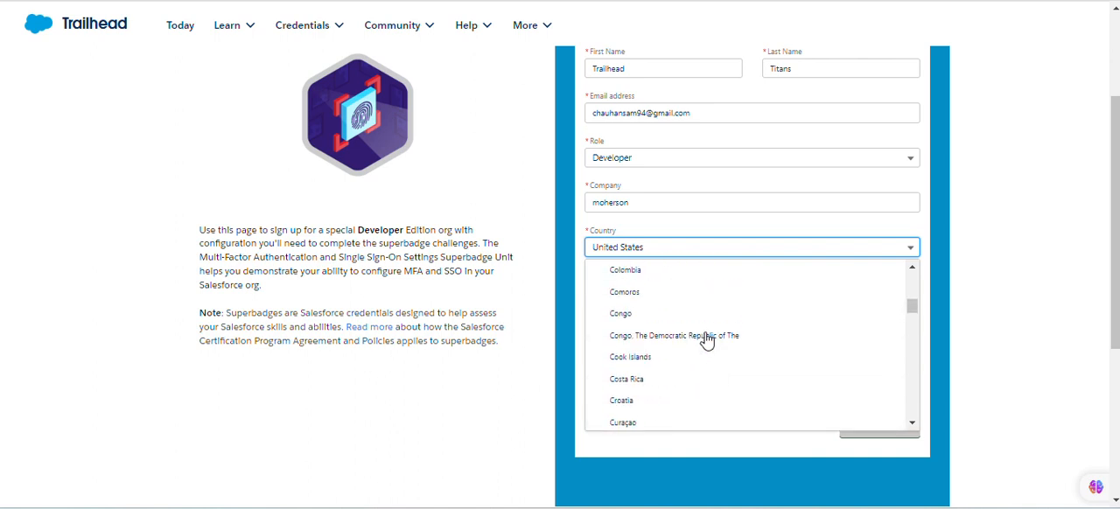
scroll(708, 343, "down", 12)
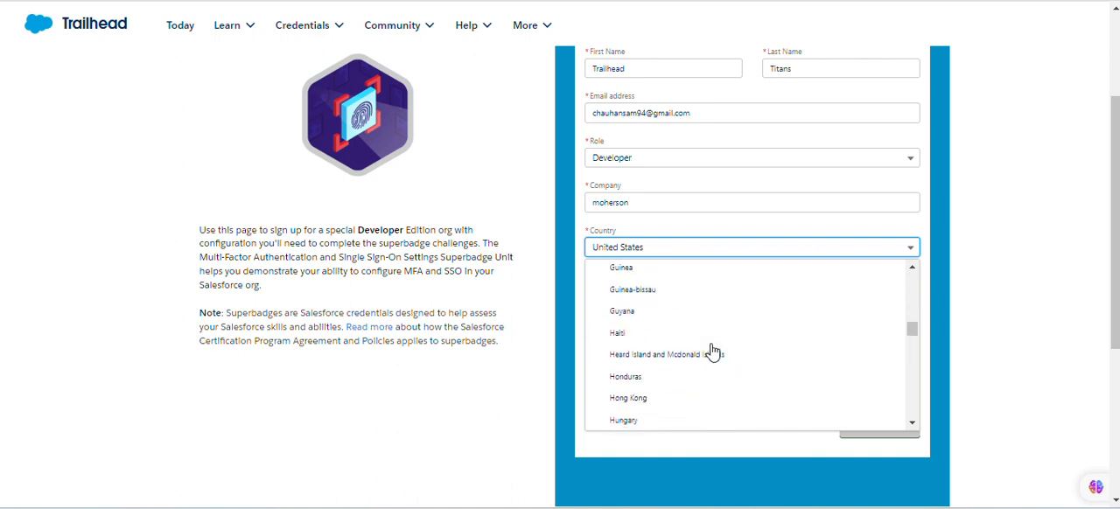
scroll(713, 351, "down", 20)
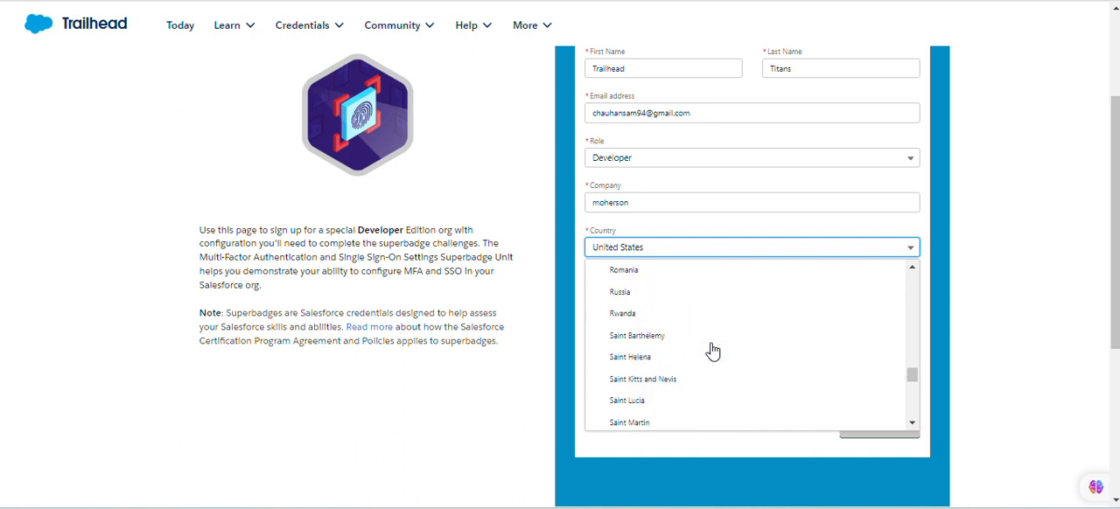
scroll(712, 350, "down", 8)
scroll(712, 350, "up", 20)
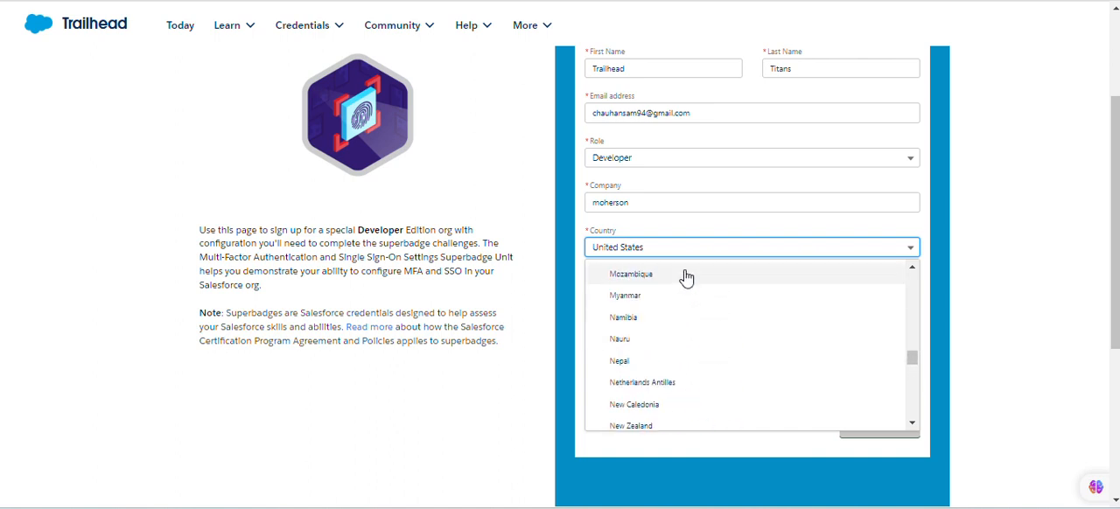
scroll(687, 267, "up", 3)
scroll(689, 259, "up", 12)
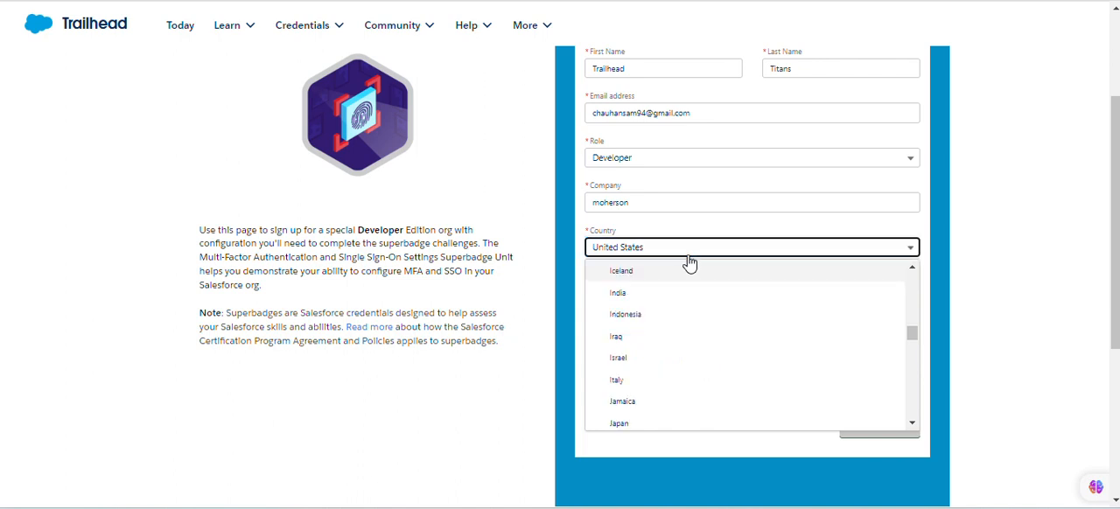
left_click(683, 297)
left_click(687, 294)
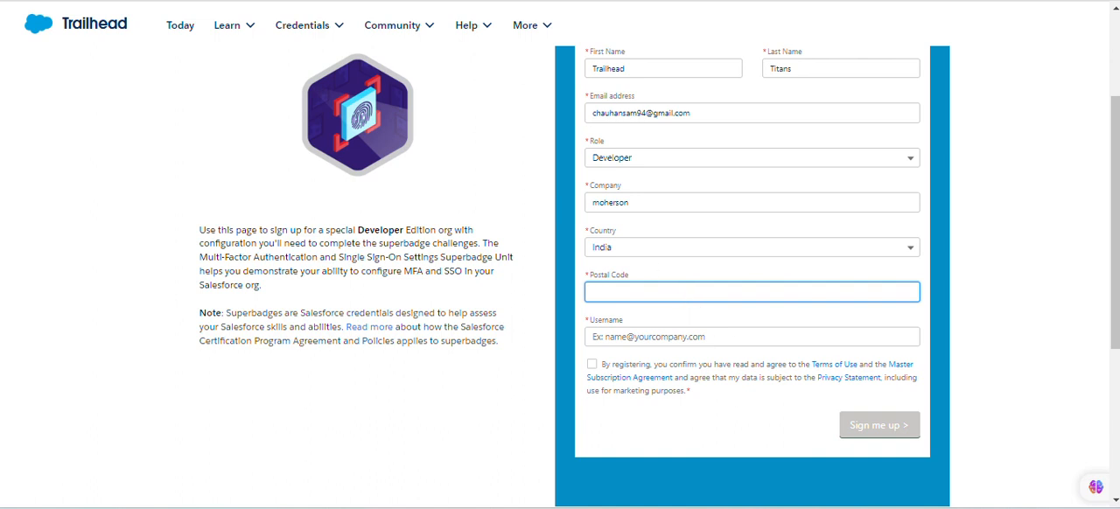
Fill in the postal code and enter a unique email-style username in the sign-up form
left_click(527, 61)
left_click(629, 291)
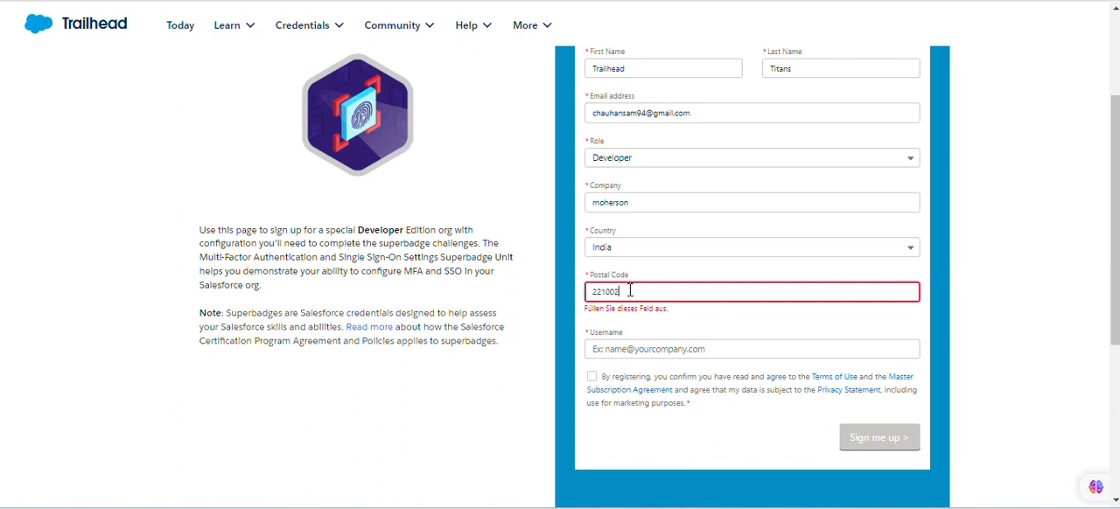
left_click(657, 350)
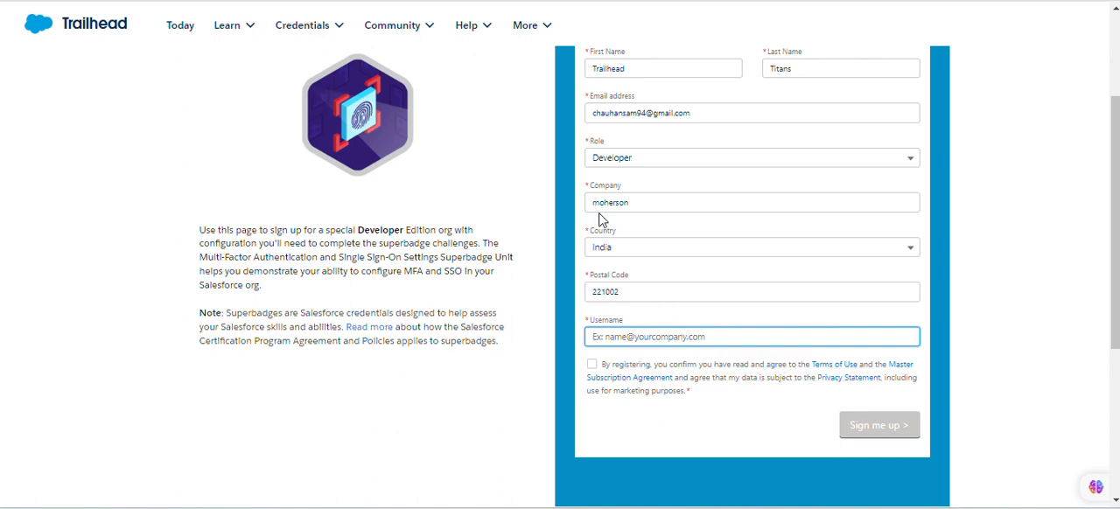
key("ctrl+v")
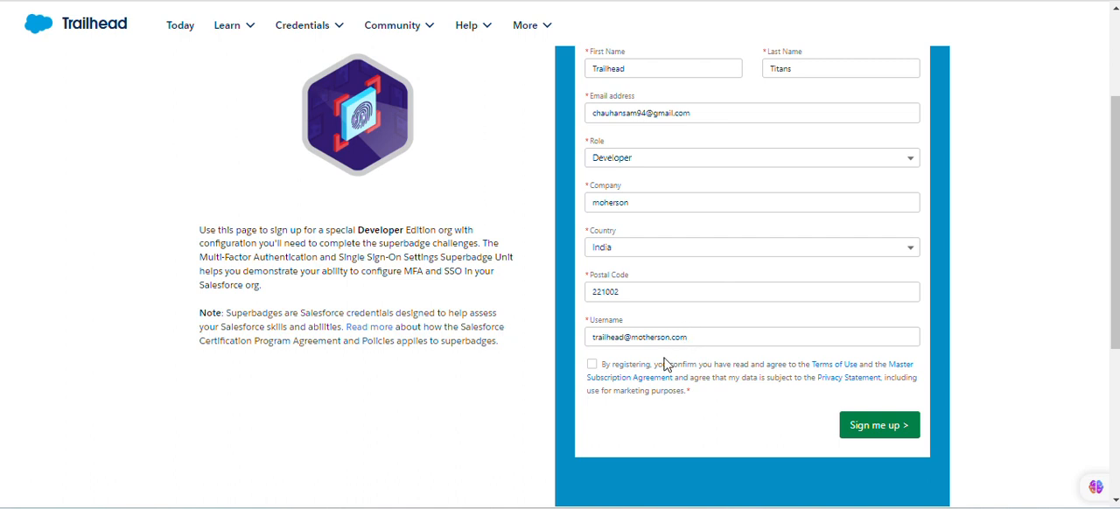
Accept the terms of use and subscription agreement and submit the sign-up form
scroll(670, 366, "up", 1)
scroll(635, 365, "down", 1)
left_click(591, 364)
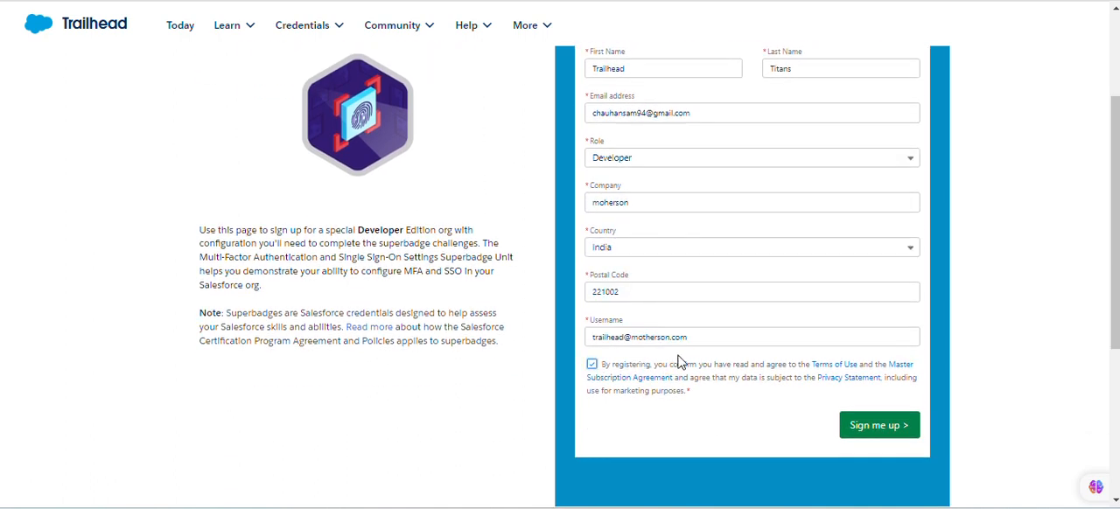
left_click(853, 425)
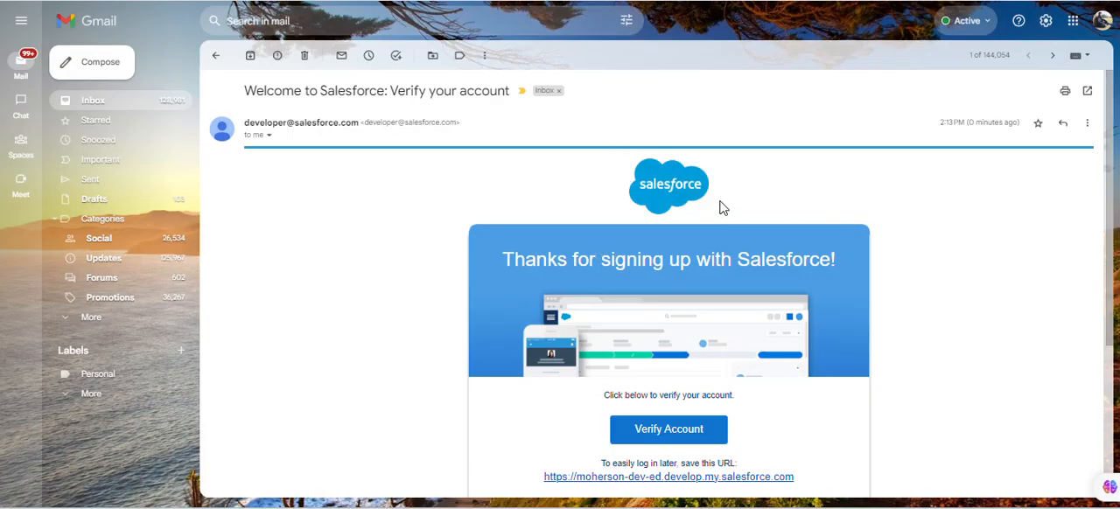
Verify the new account from the Salesforce welcome email and acknowledge the superbadge reminder
scroll(700, 210, "down", 2)
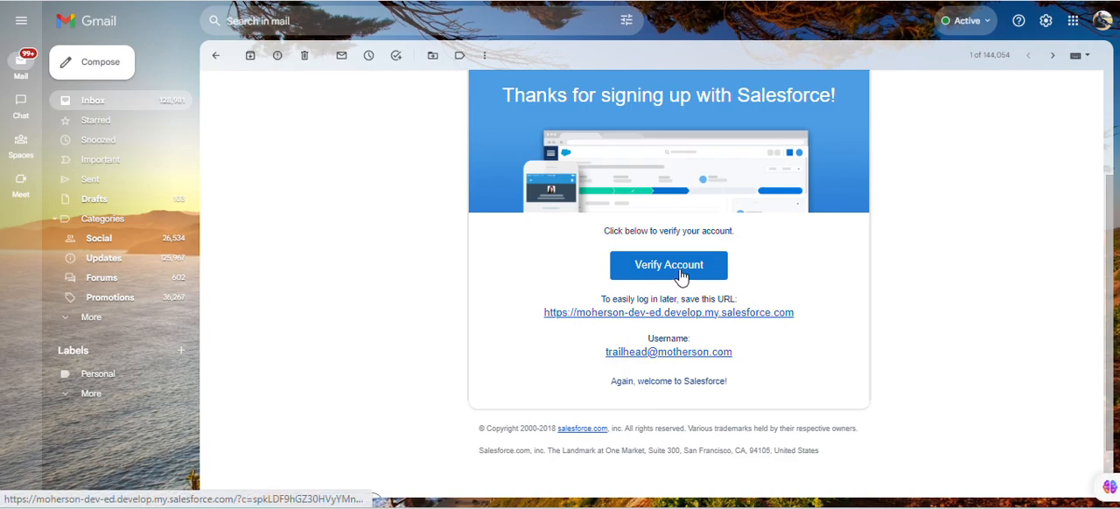
left_click(637, 261)
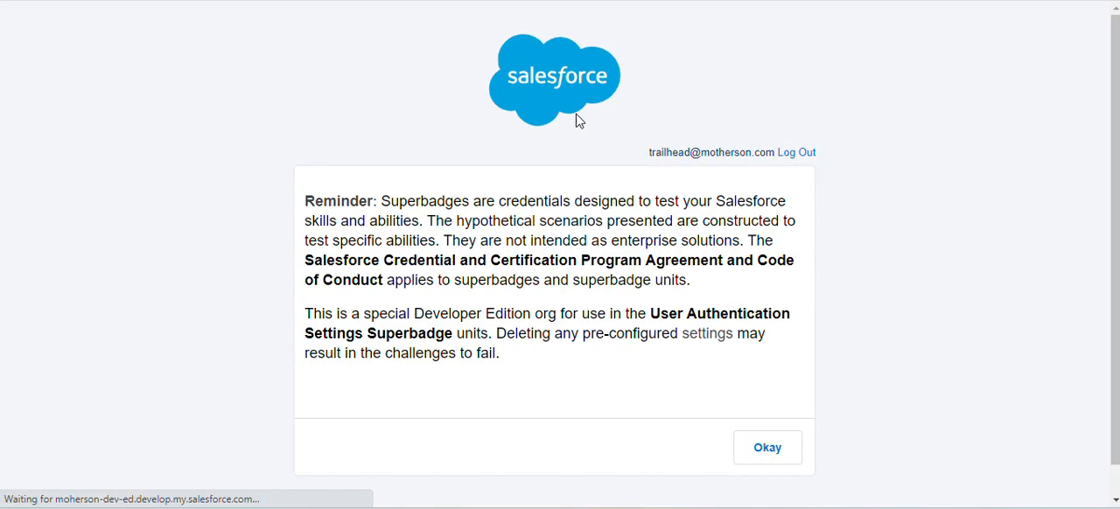
left_click(764, 462)
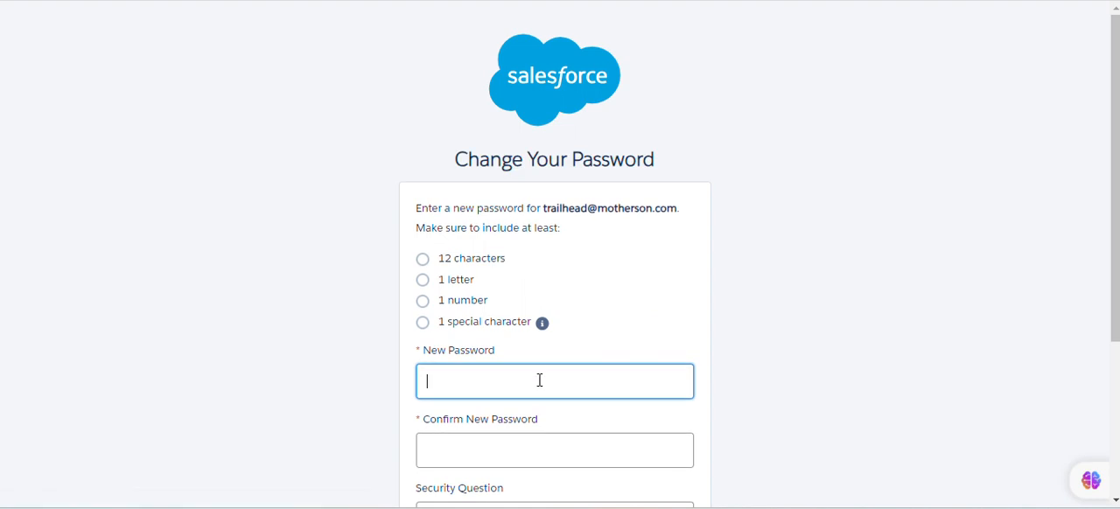
Enter and confirm a new account password that meets the listed requirements, and finish the registration to log in to the org
left_click(539, 381)
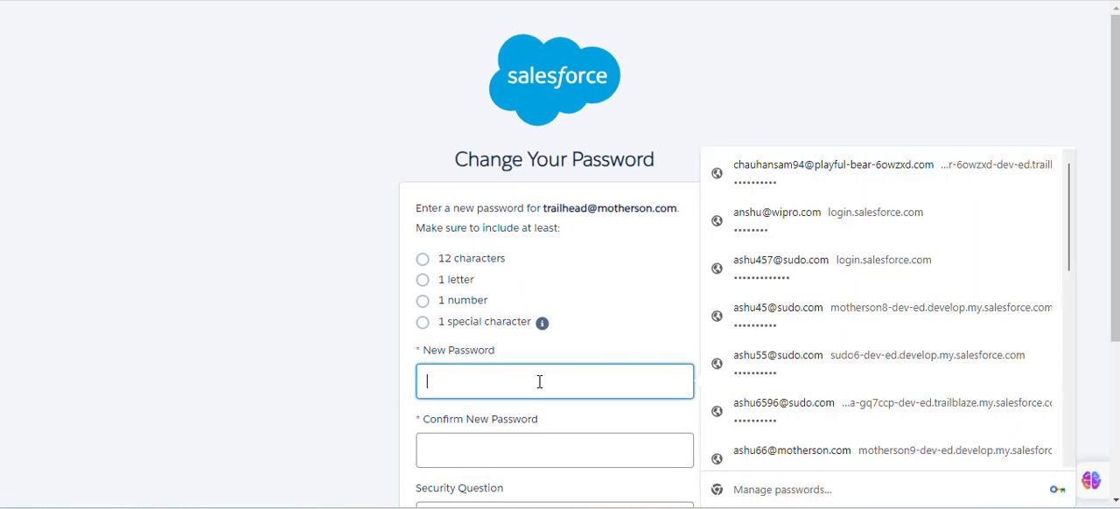
type("12")
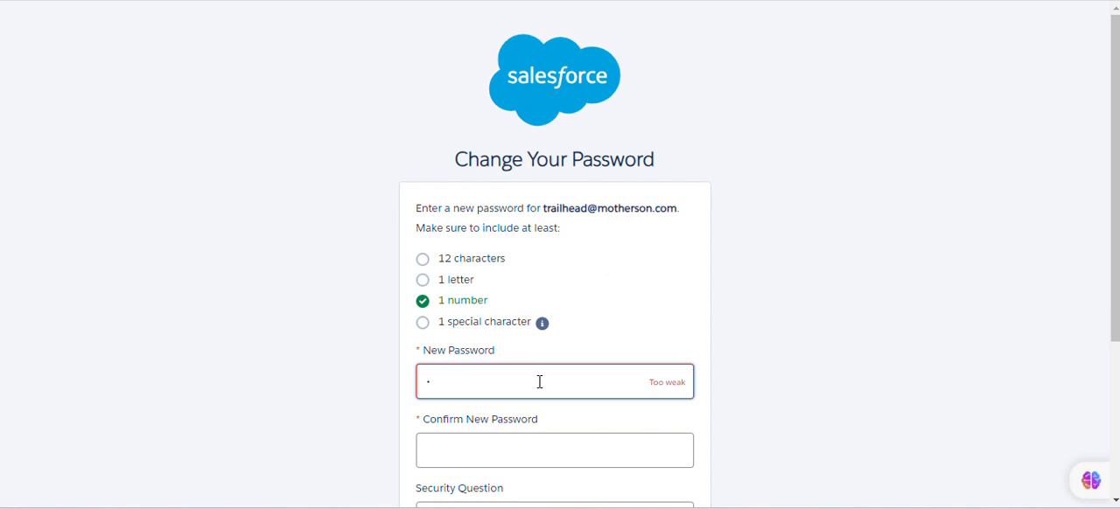
key("BackSpace")
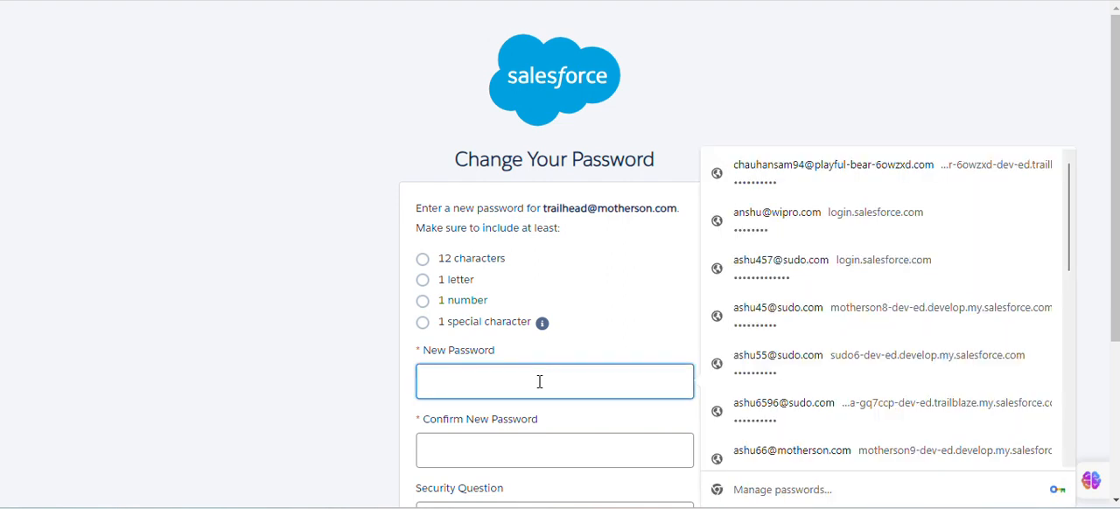
type("a")
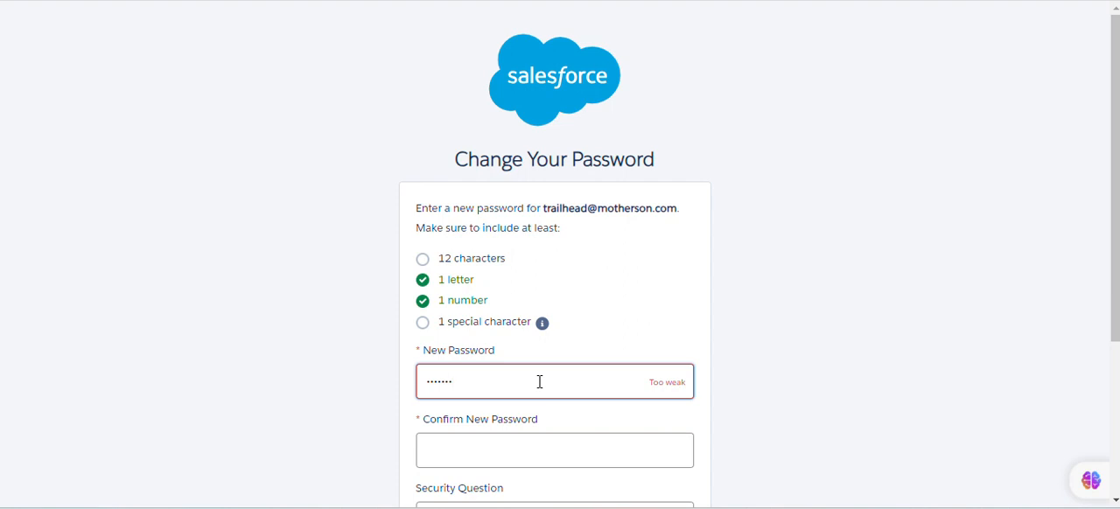
type("@")
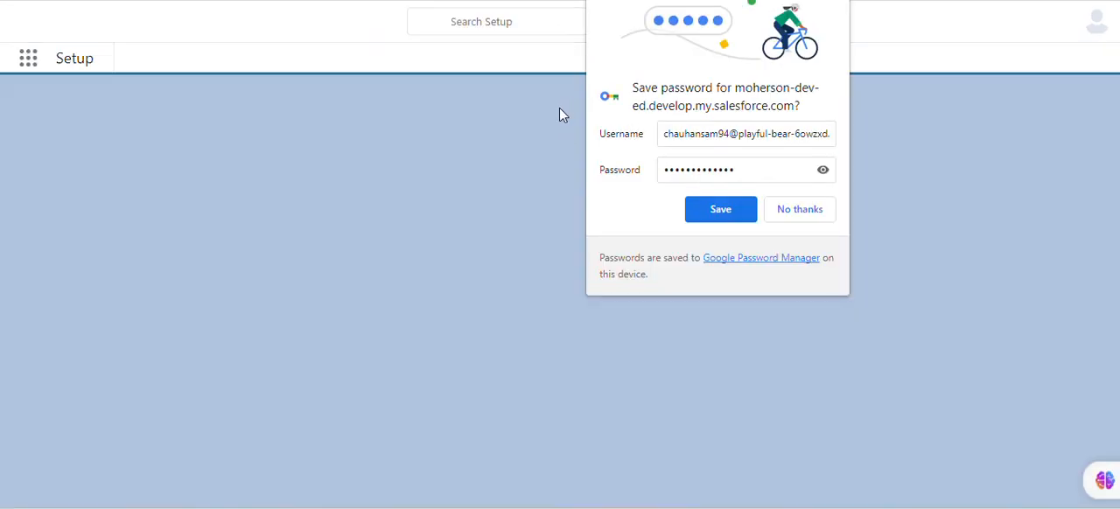
left_click(709, 209)
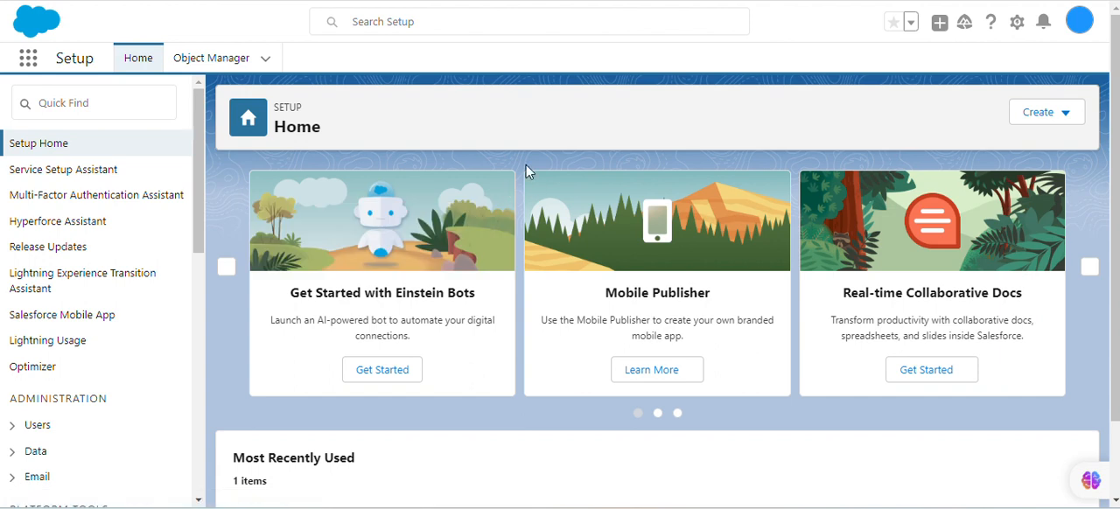
Dismiss the incident management prompt and open the org's Setup home page
left_click(286, 53)
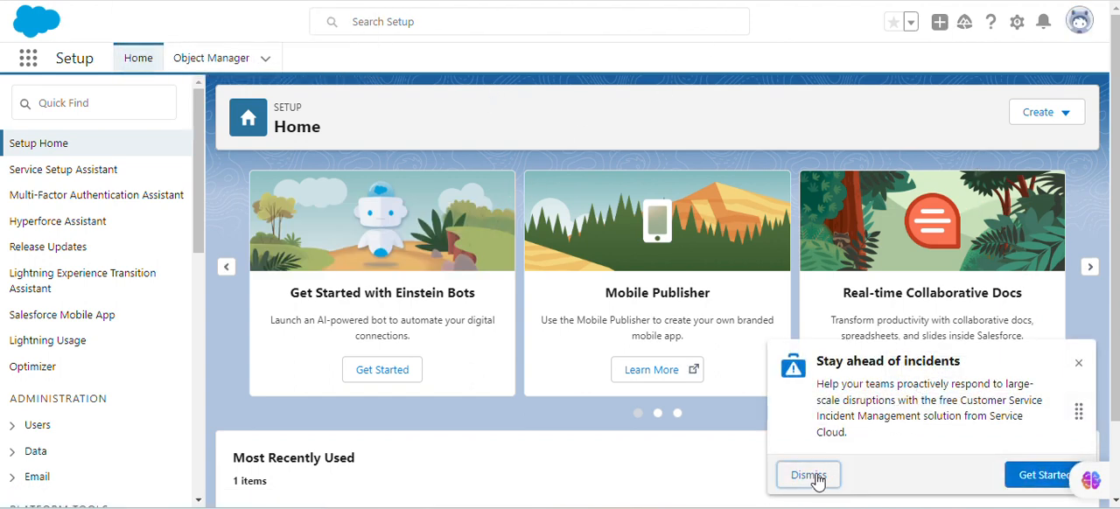
left_click(810, 475)
left_click(1016, 23)
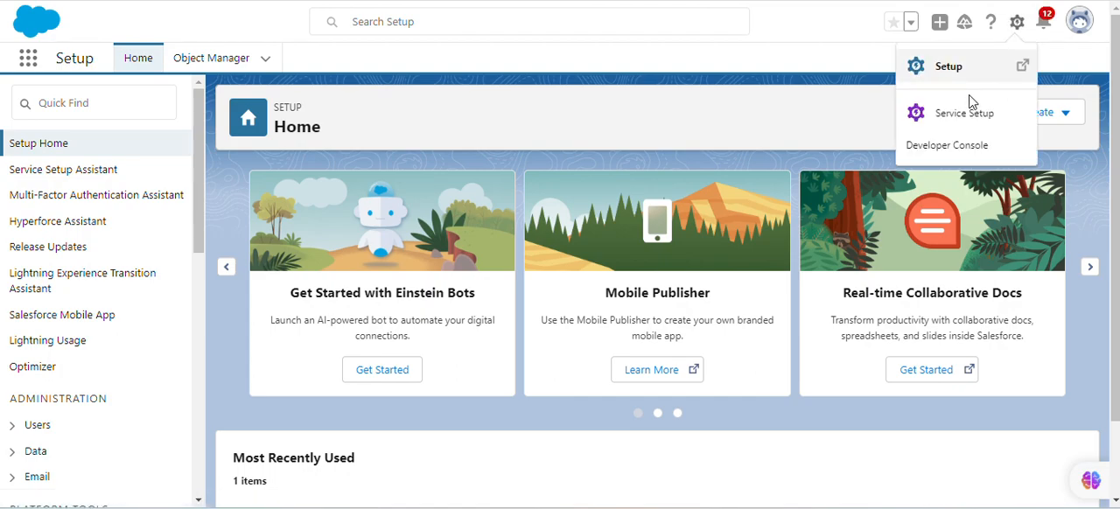
left_click(970, 104)
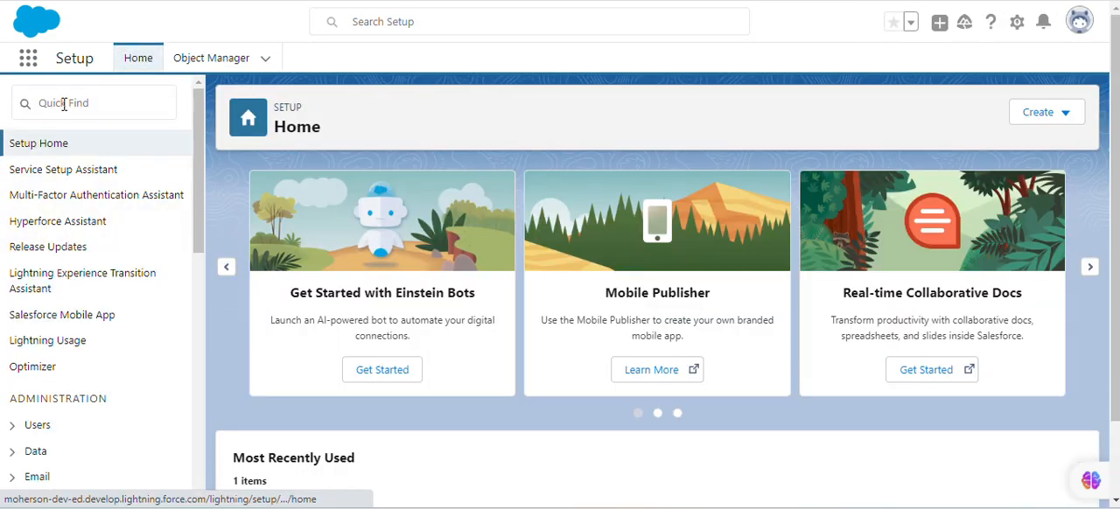
Find the Users page in Setup by searching for "user" and open it
left_click(81, 103)
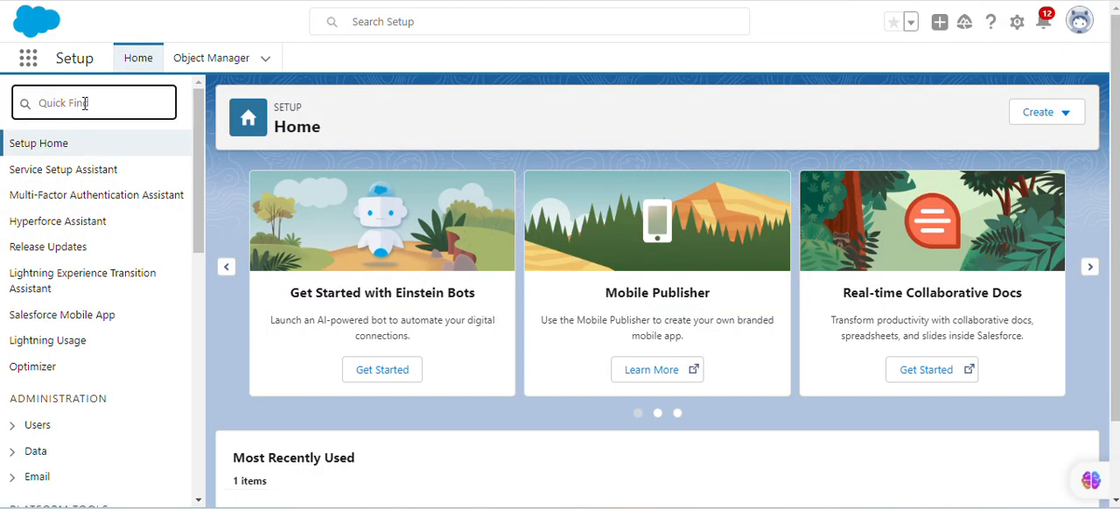
type("user")
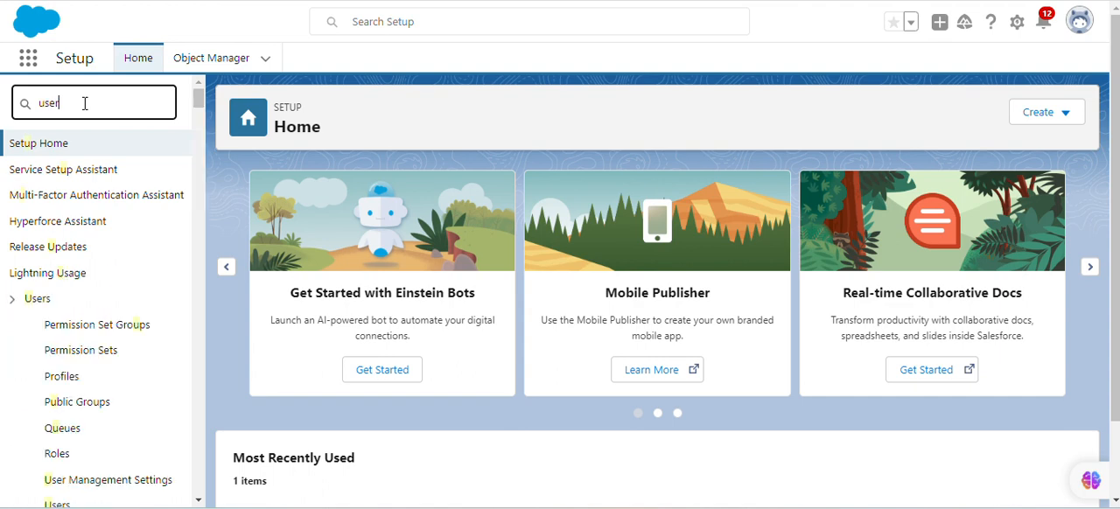
left_click(62, 352)
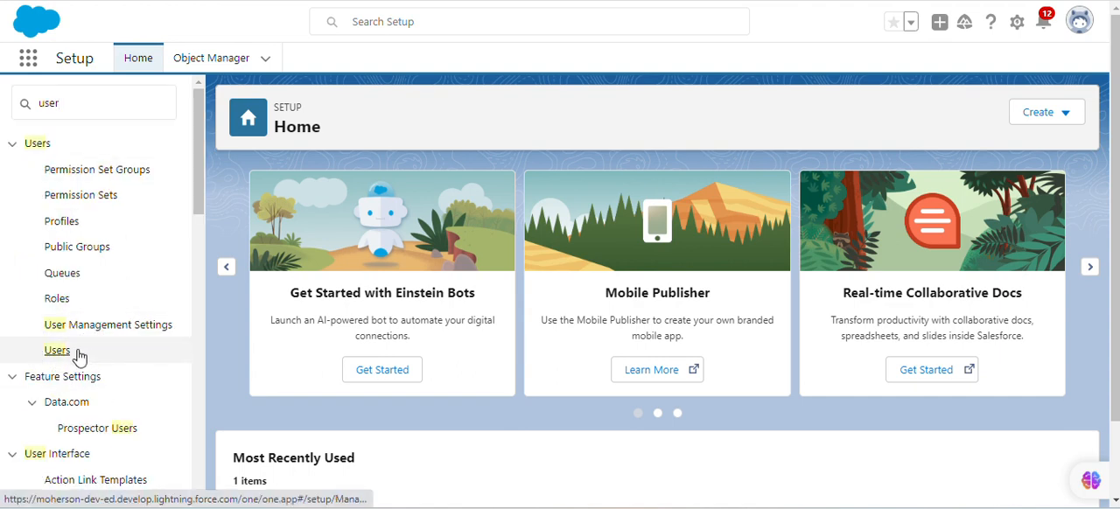
left_click(60, 352)
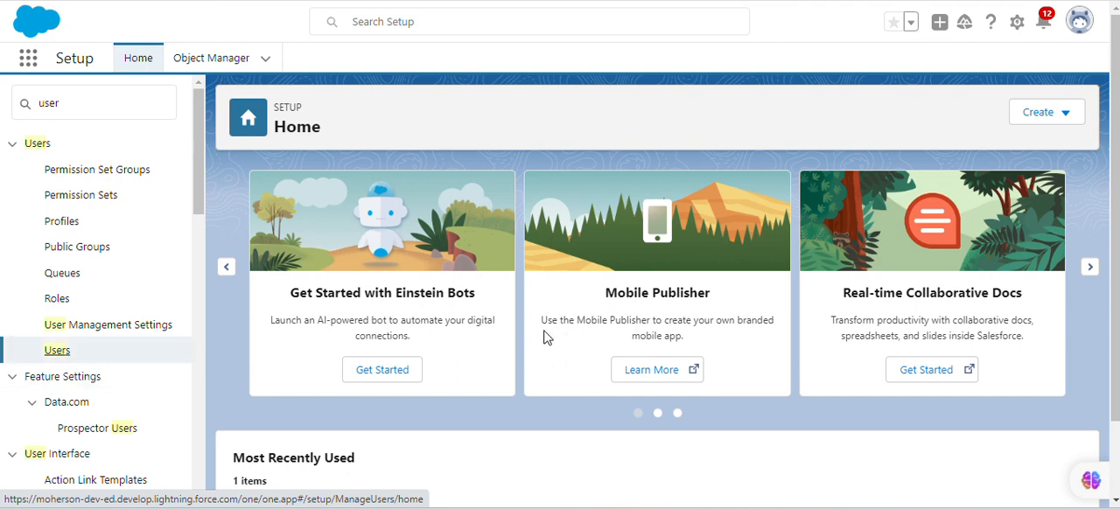
left_click(56, 351)
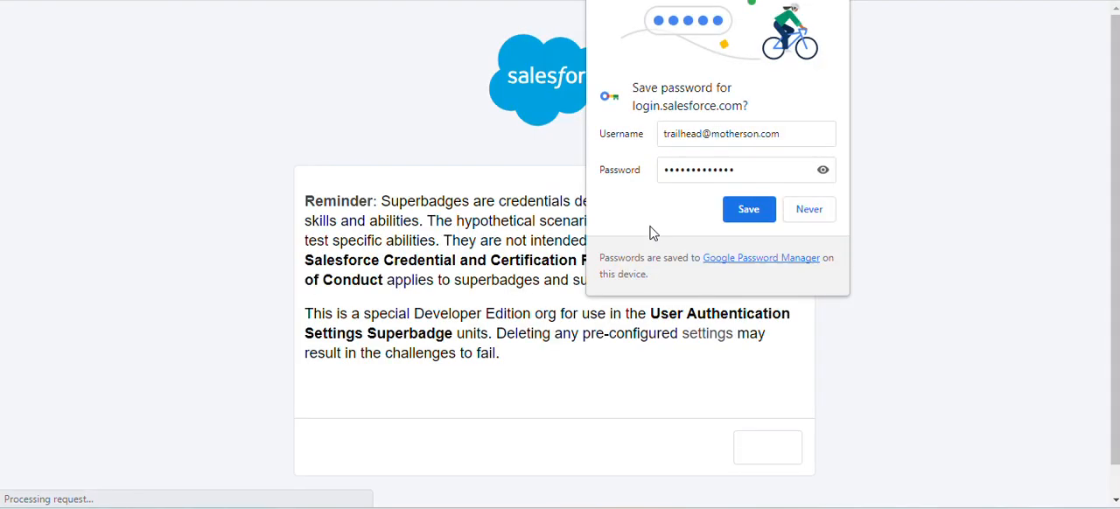
Save the login password in the browser, acknowledge the superbadge reminder, and connect the org to Trailhead for hands-on challenges
left_click(752, 215)
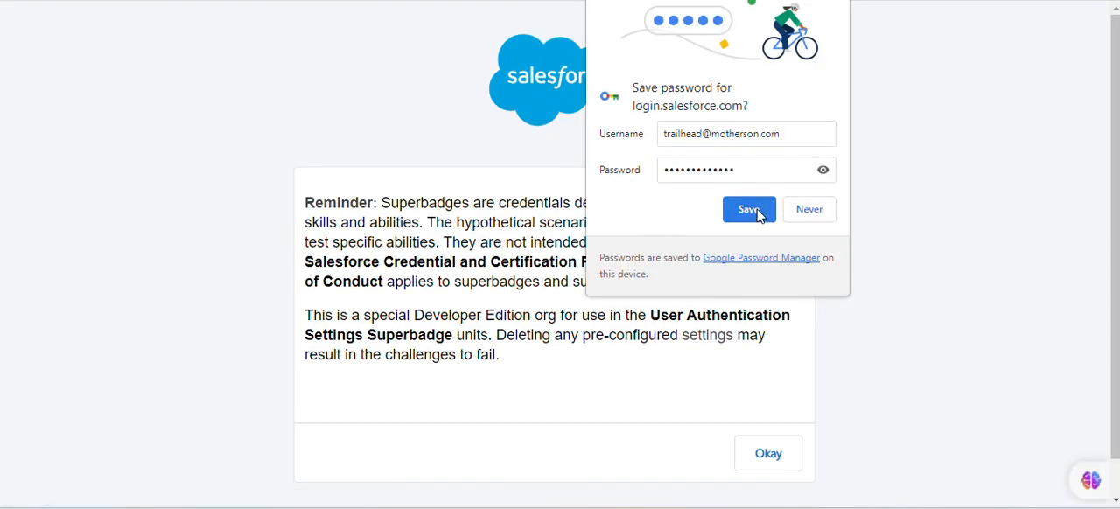
left_click(781, 464)
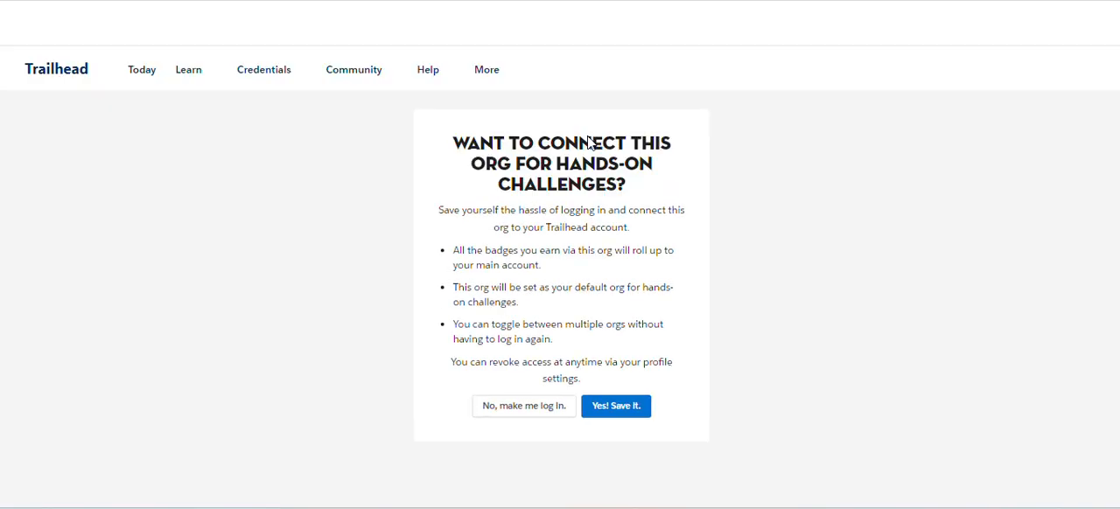
left_click(600, 408)
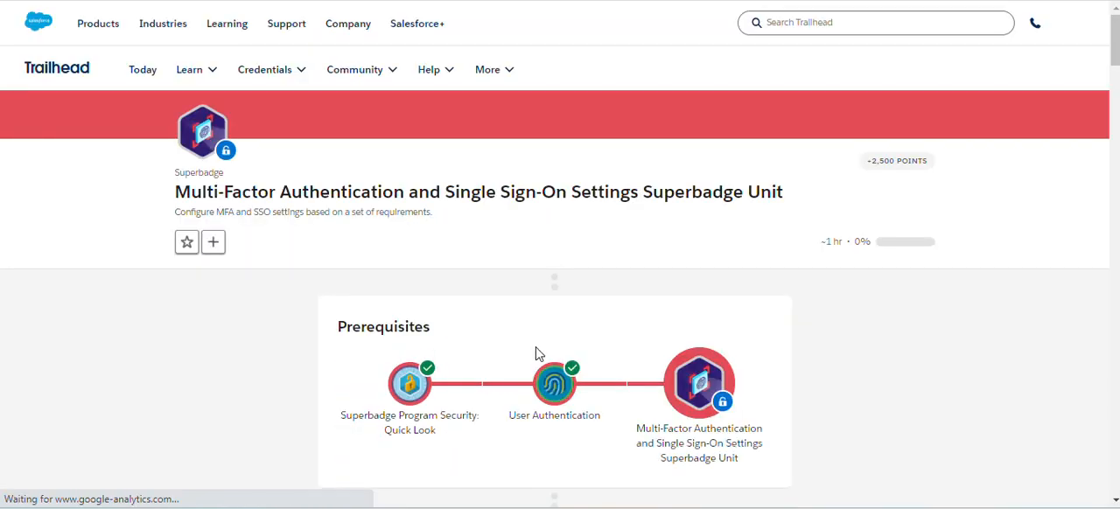
Connect an org from the superbadge unit's hands-on org chooser, using the new Developer Edition org's saved username
scroll(523, 295, "down", 15)
scroll(520, 297, "down", 15)
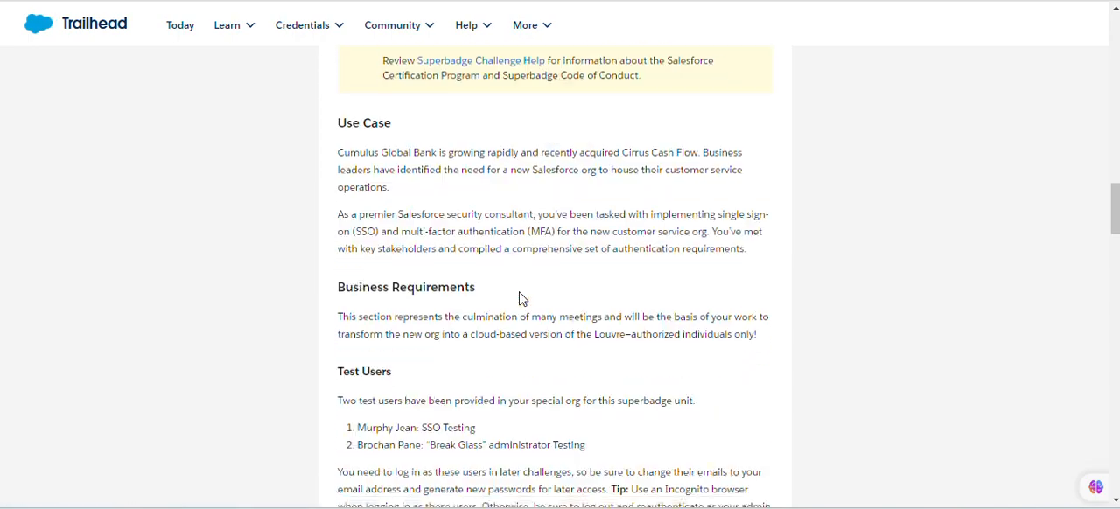
scroll(531, 340, "down", 5)
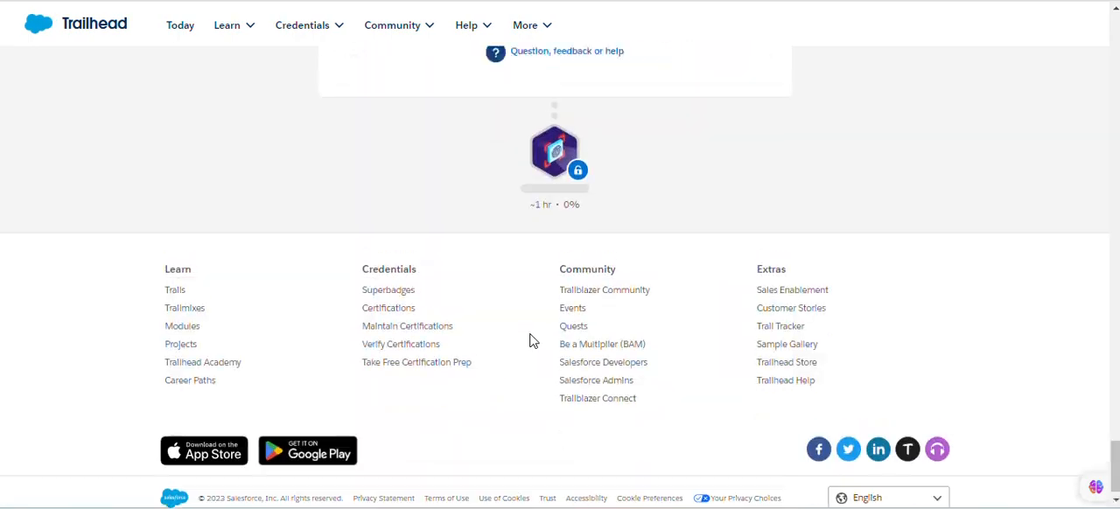
scroll(534, 333, "up", 15)
scroll(532, 318, "down", 5)
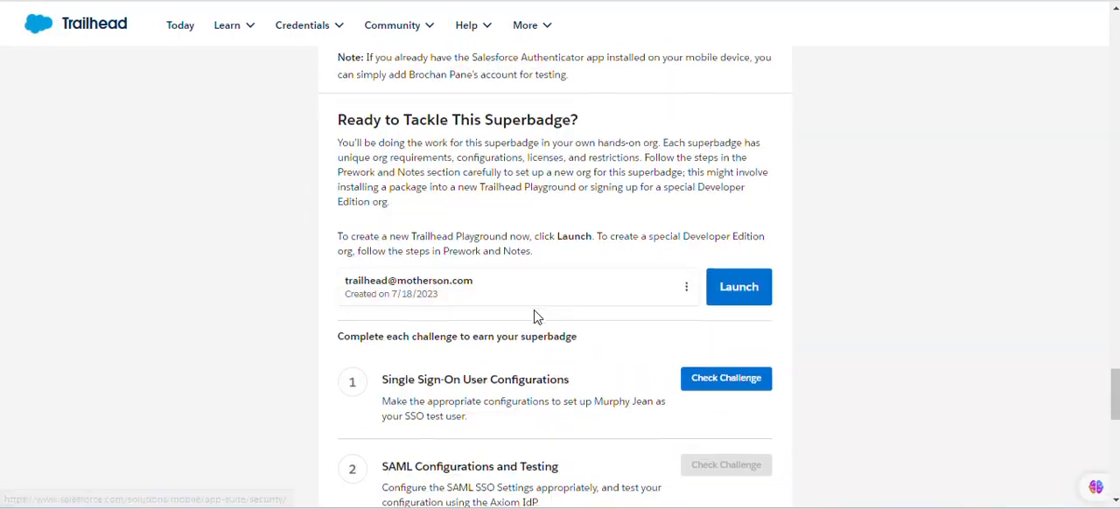
scroll(585, 242, "up", 1)
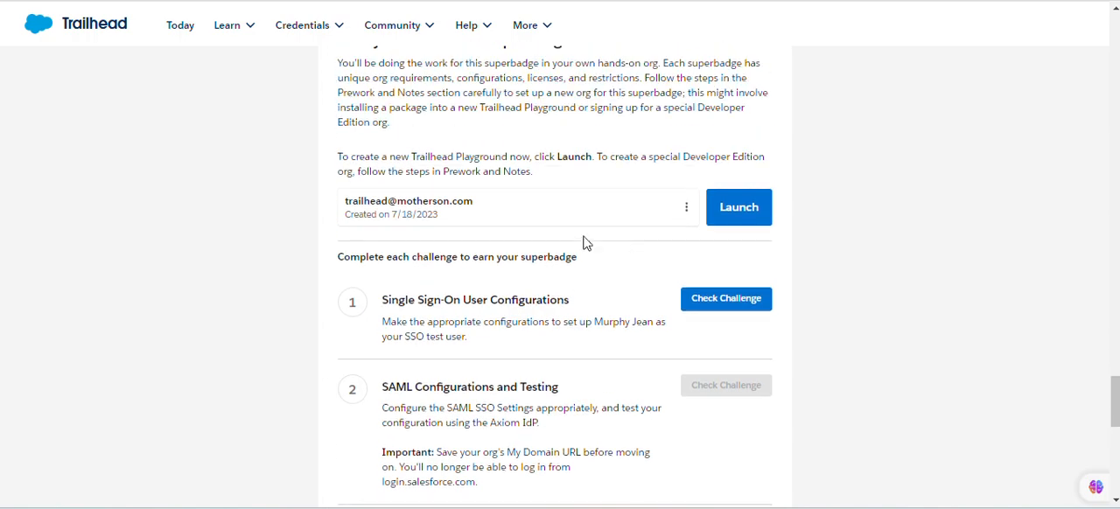
left_click(689, 216)
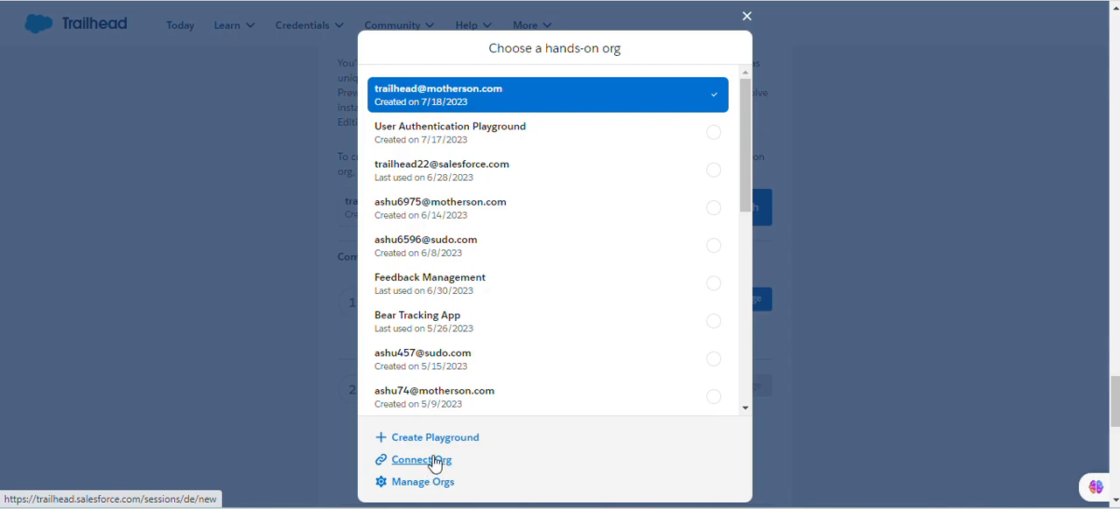
left_click(432, 461)
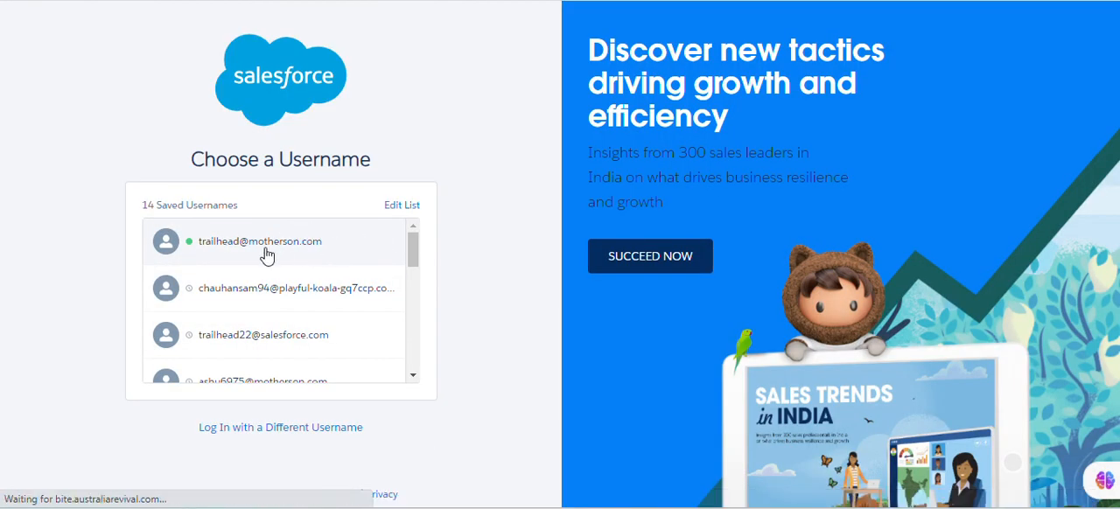
left_click(265, 253)
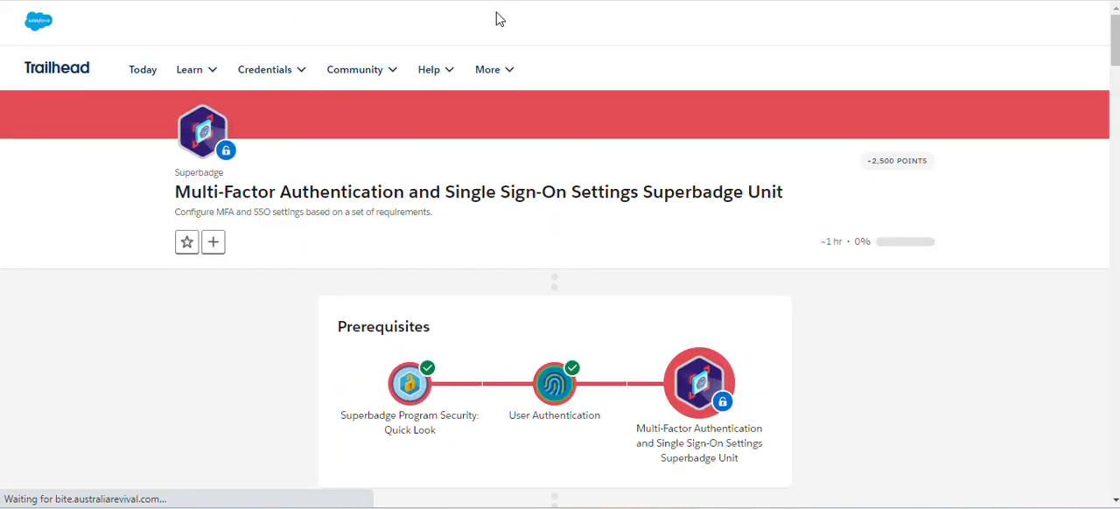
Launch the connected hands-on org from the superbadge unit's challenge section on Trailhead
scroll(500, 304, "down", 10)
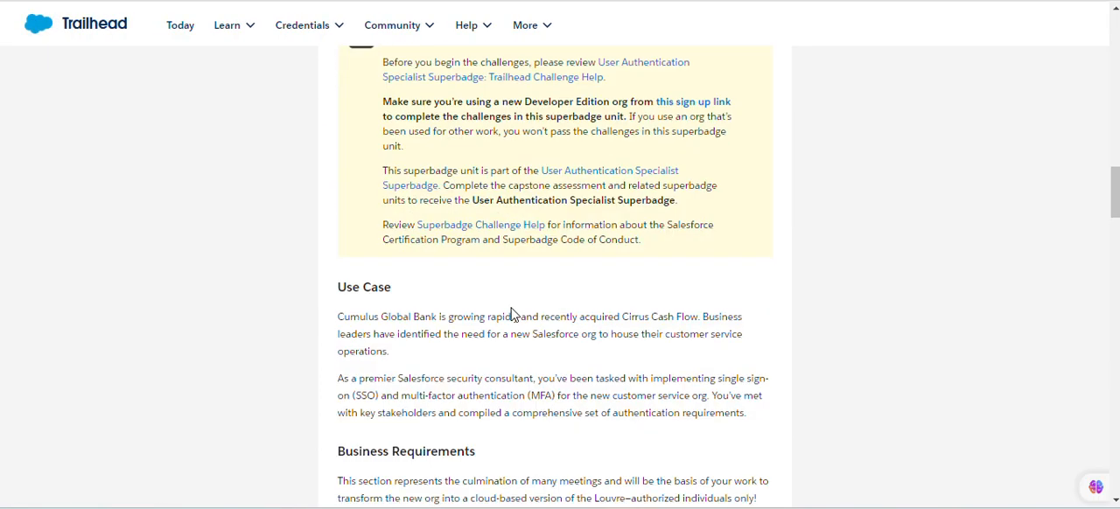
scroll(513, 314, "down", 15)
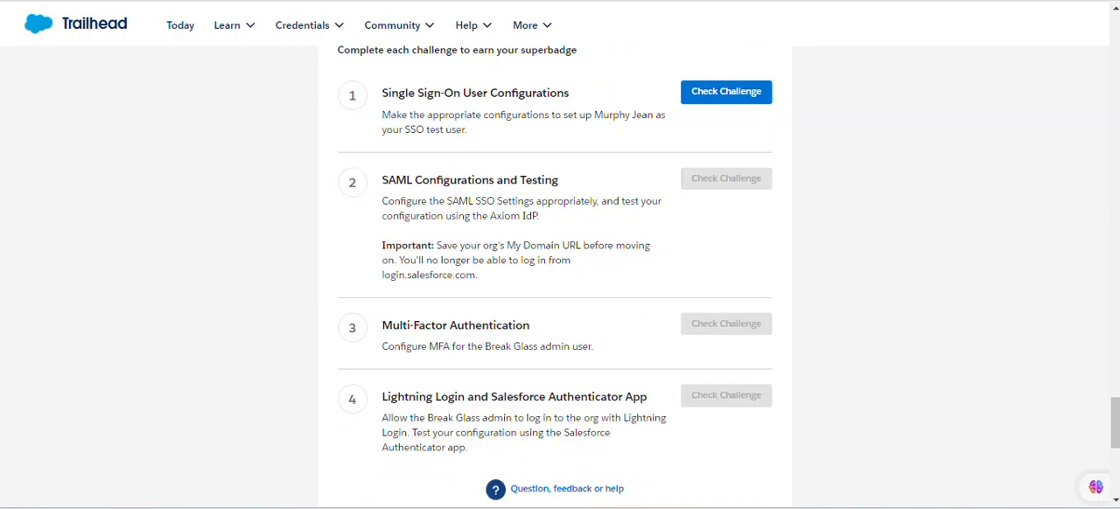
scroll(740, 172, "up", 2)
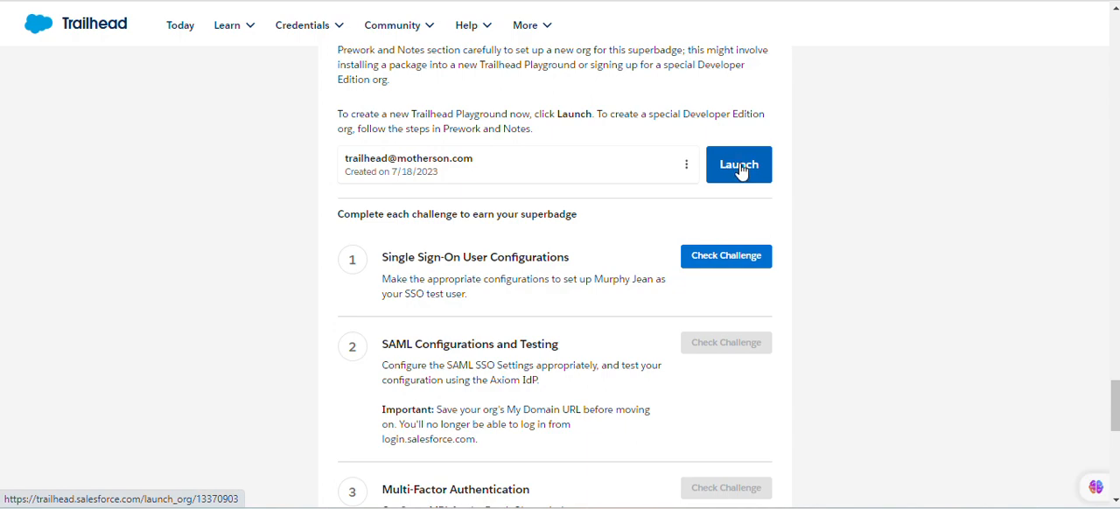
left_click(740, 172)
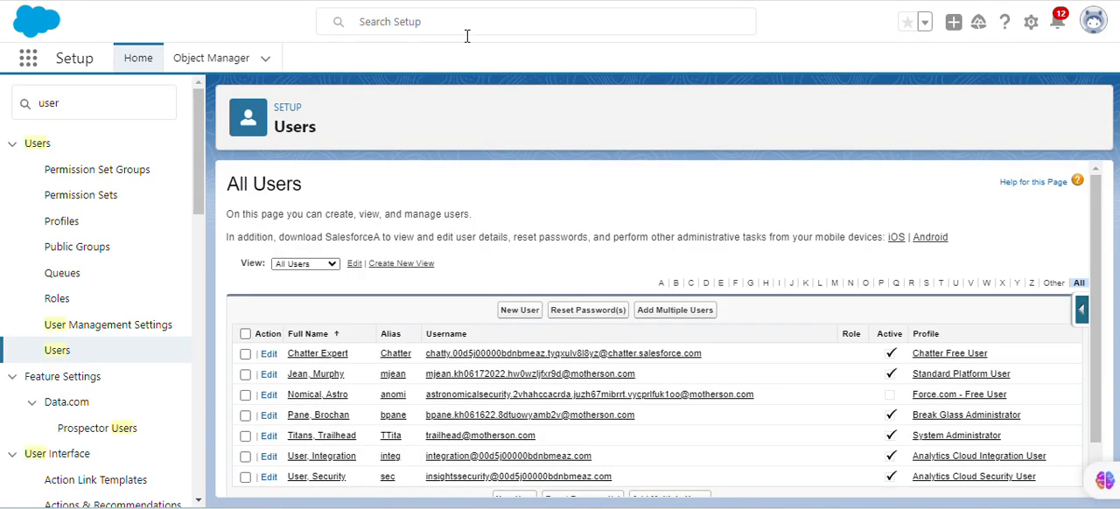
Open the SSO test user with the Standard Platform User profile for editing and go to the Single Sign On Information section
left_click(308, 378)
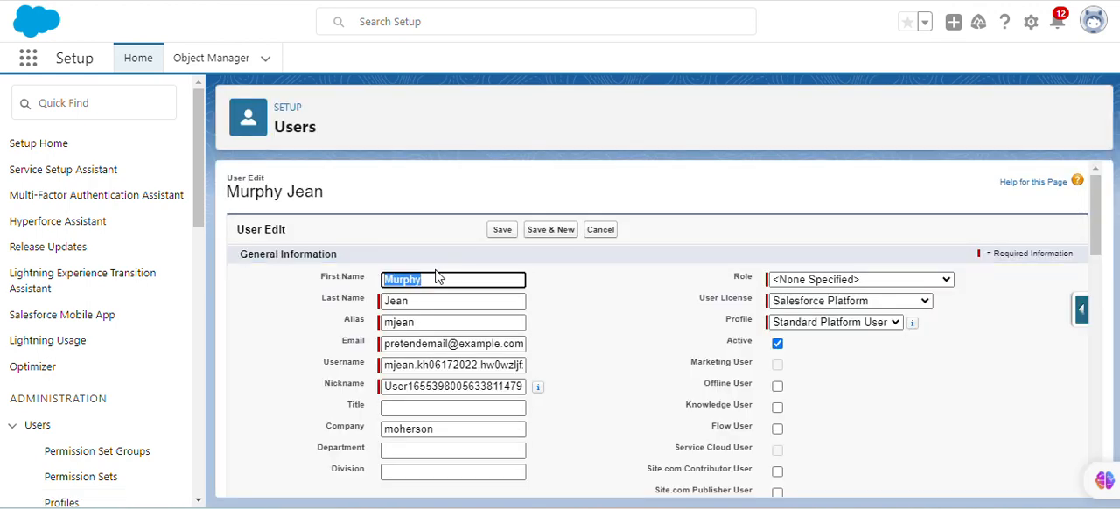
scroll(412, 312, "down", 12)
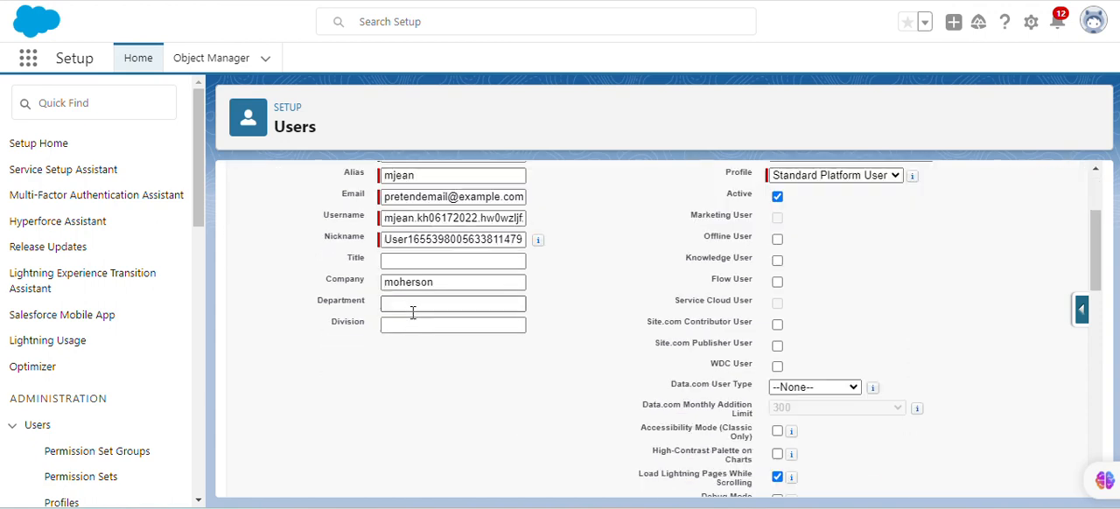
scroll(410, 320, "down", 3)
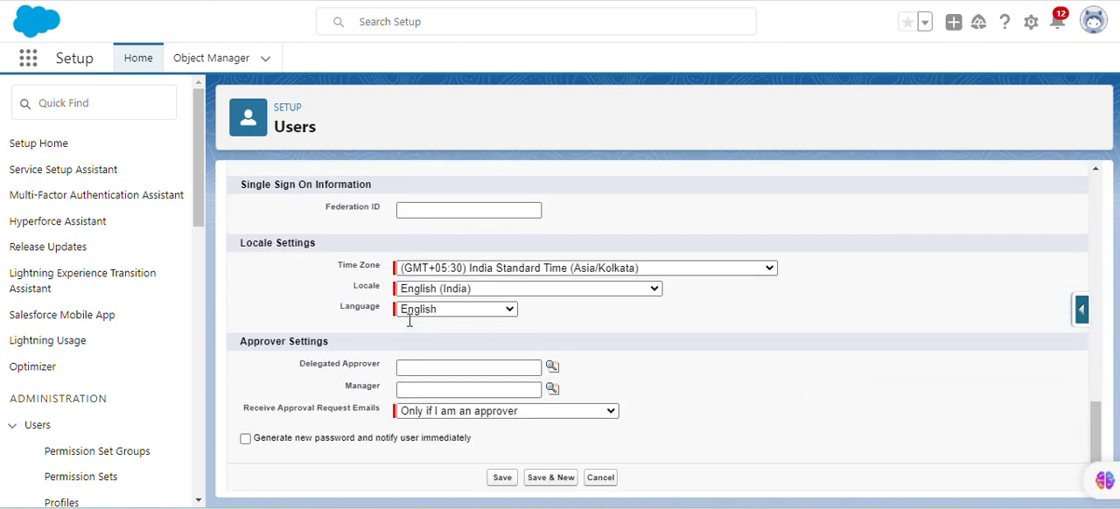
scroll(411, 320, "up", 2)
left_click(420, 286)
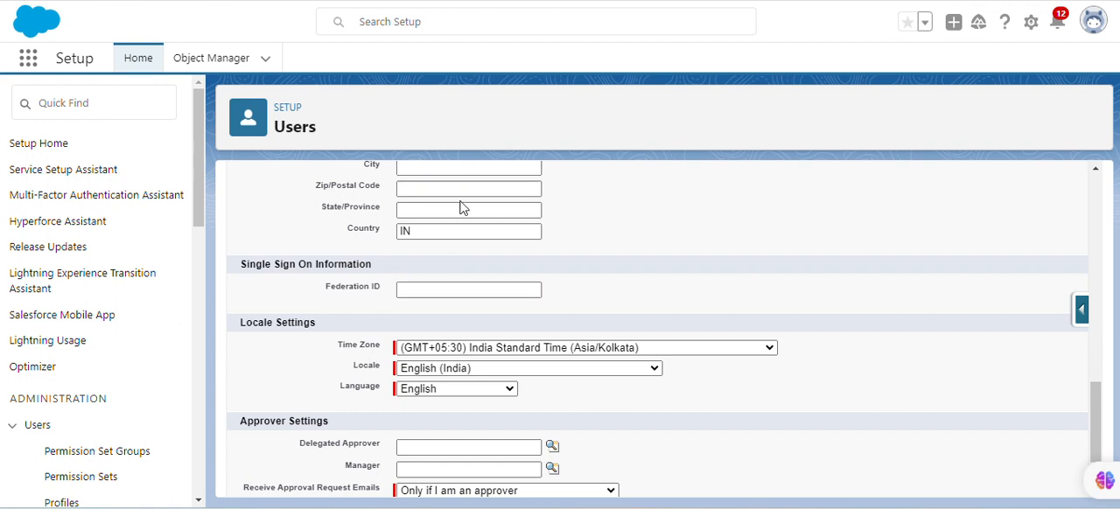
Enter an email-format Federation ID for the SSO test user and save the user record
left_click(437, 289)
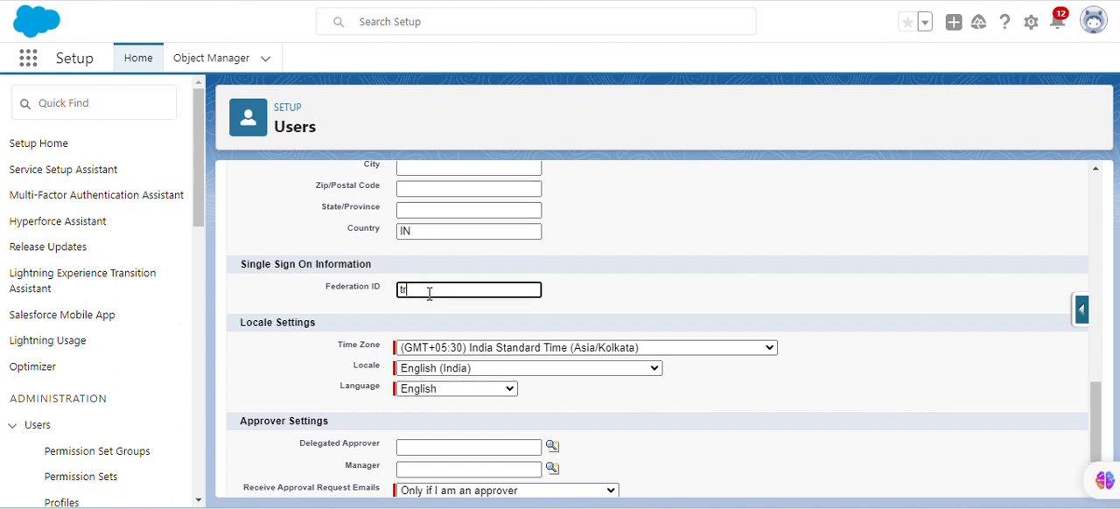
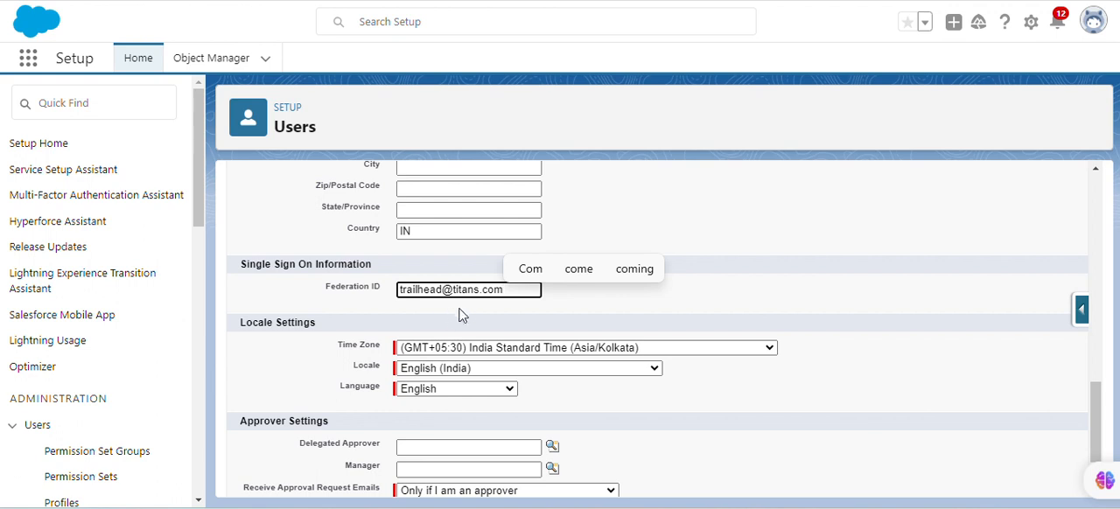
left_click(486, 317)
scroll(486, 315, "down", 2)
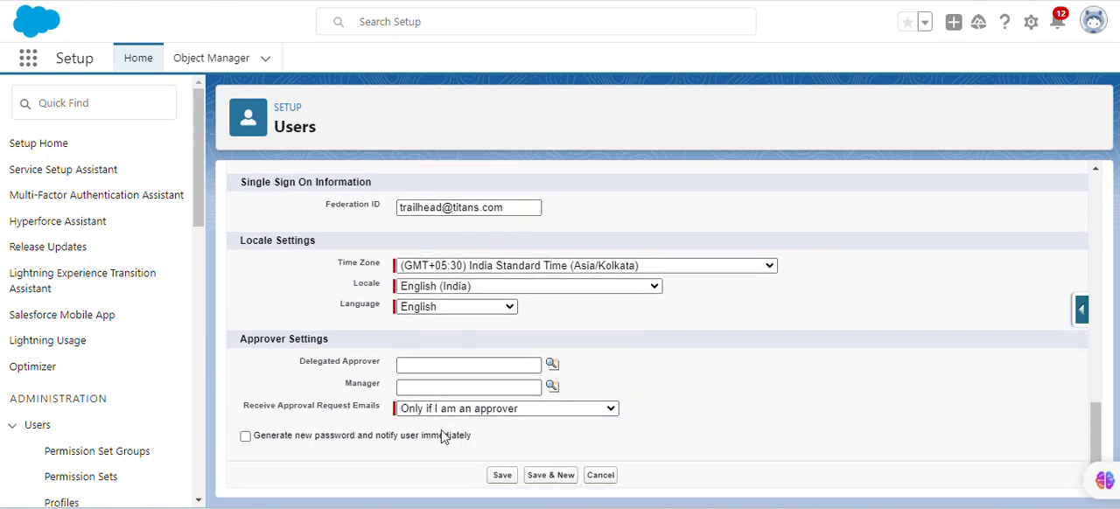
left_click(503, 475)
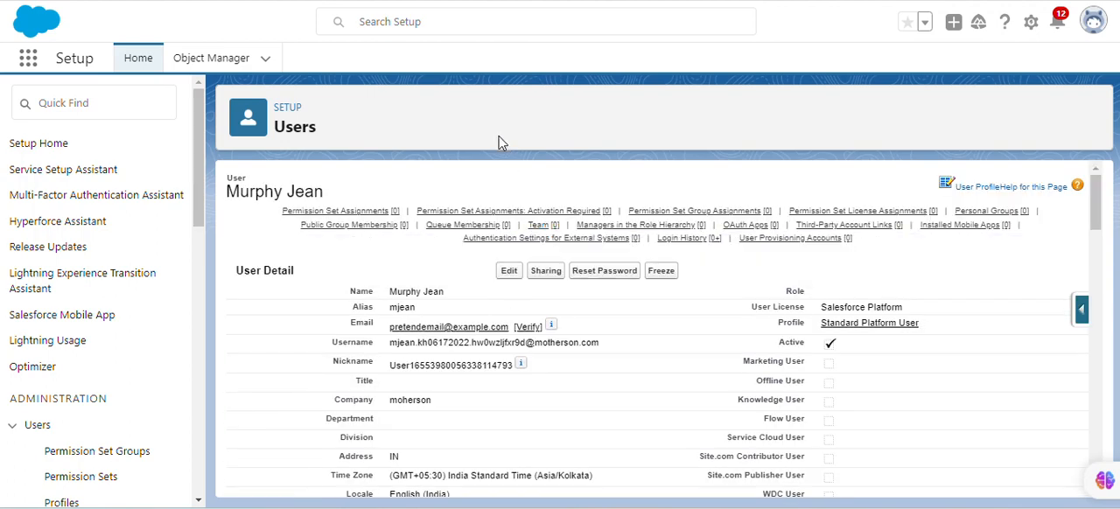
Check the Federation ID on the SSO test user's saved detail page
scroll(423, 223, "down", 3)
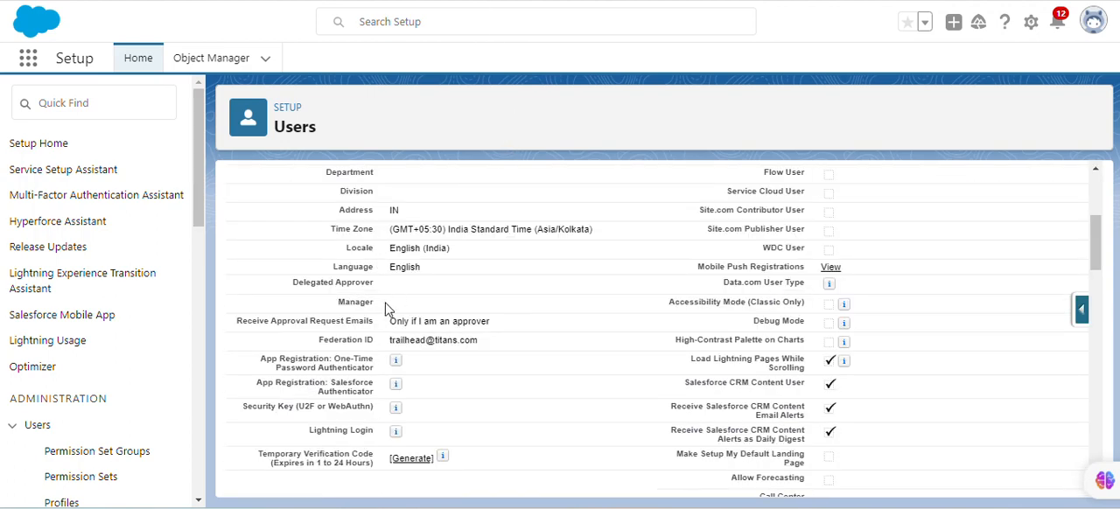
left_click_drag(382, 341, 482, 340)
left_click(444, 339)
left_click_drag(320, 339, 371, 339)
Find and open the Single Sign-On Settings page in Setup
left_click(60, 105)
type("s")
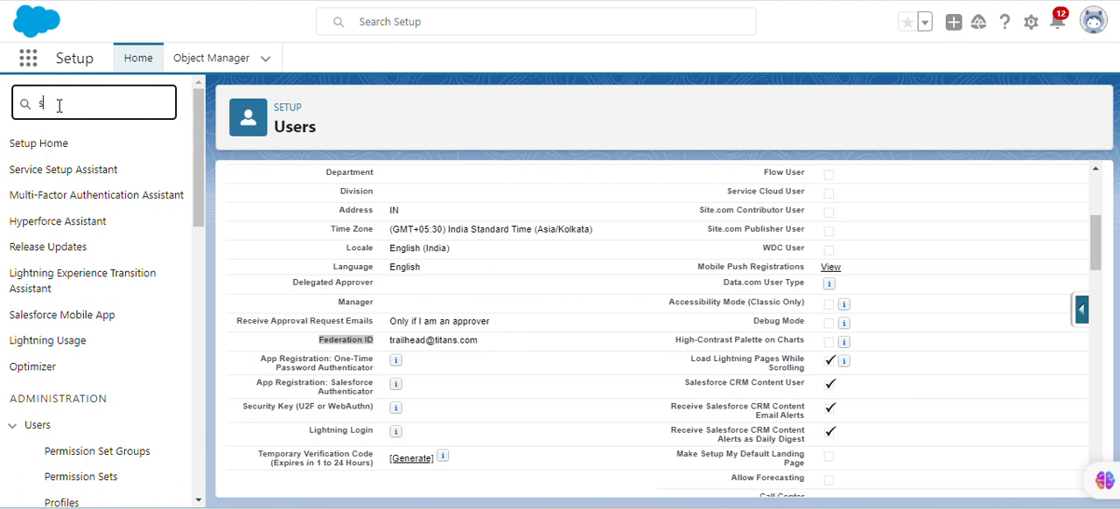
type("ingle")
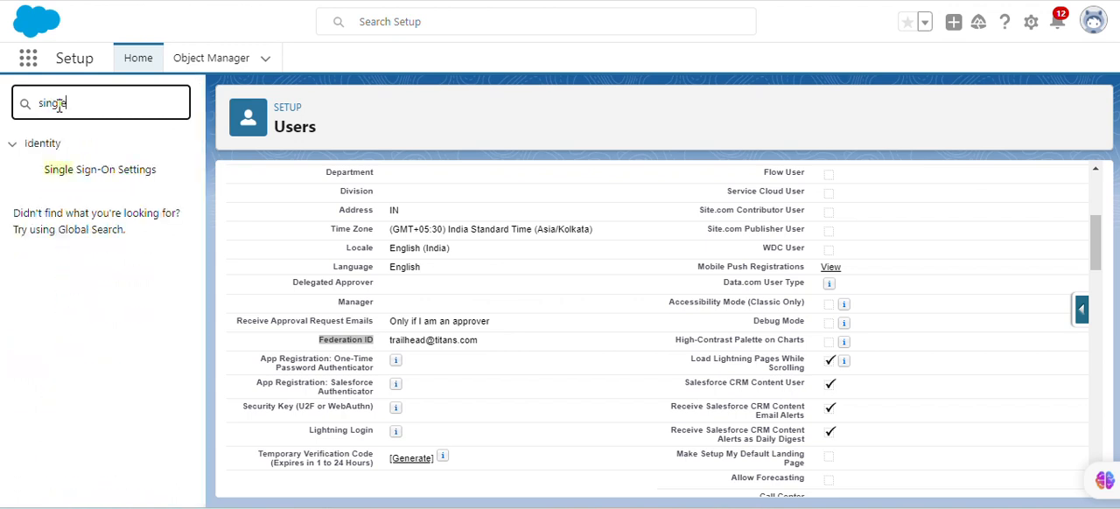
left_click(97, 170)
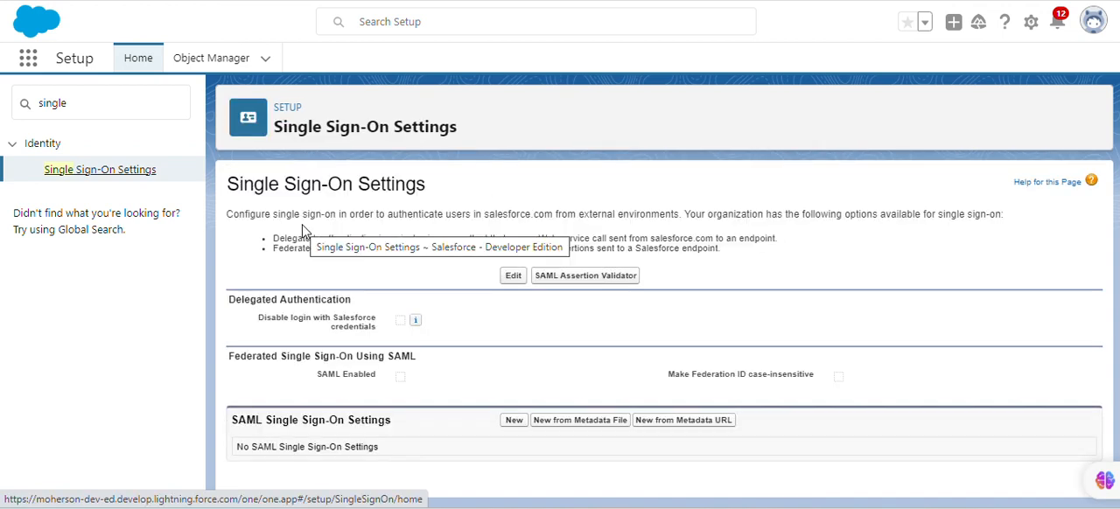
Enable Disable login with Salesforce credentials and SAML Enabled in the single sign-on settings, and save
left_click(511, 277)
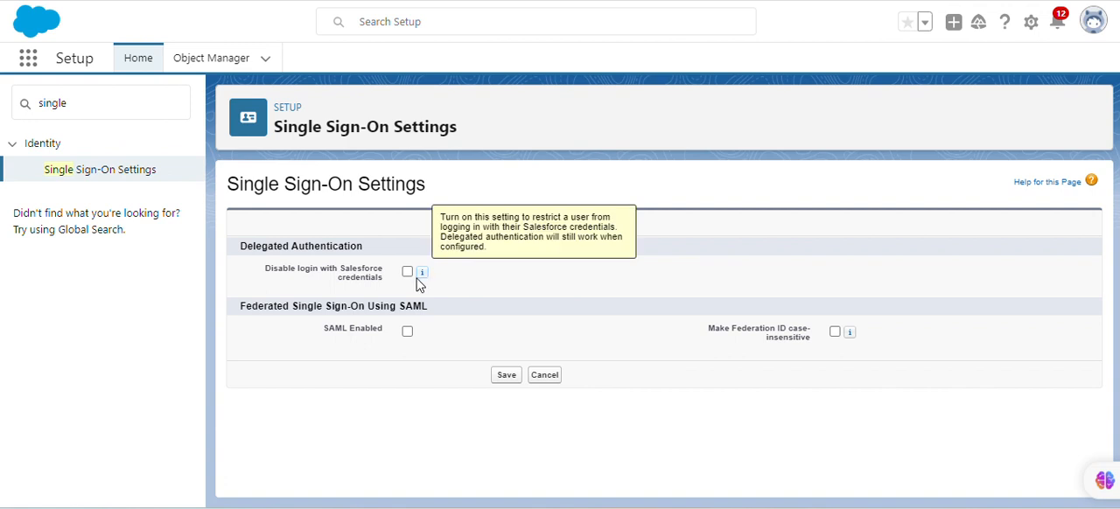
left_click(407, 272)
left_click(407, 332)
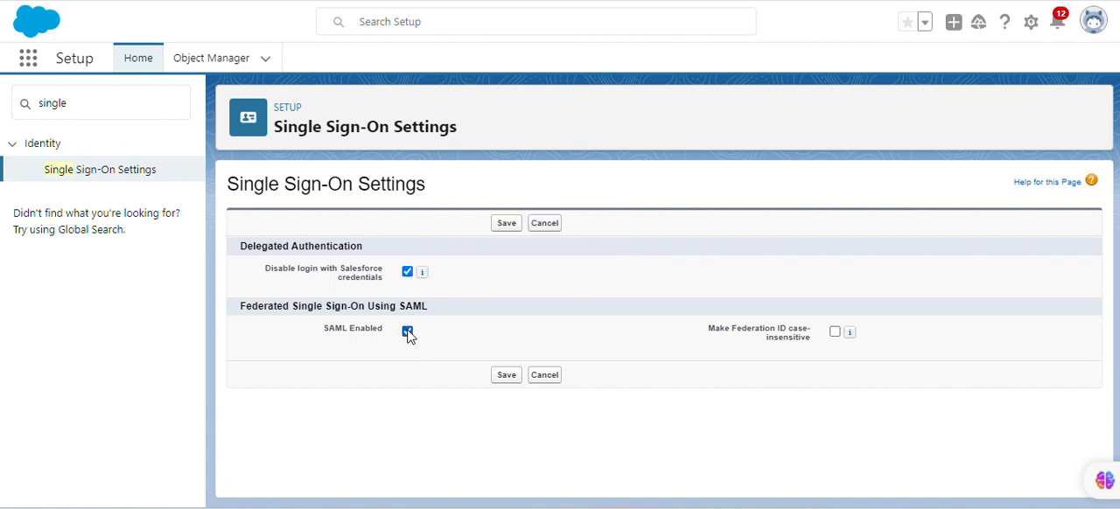
left_click(504, 223)
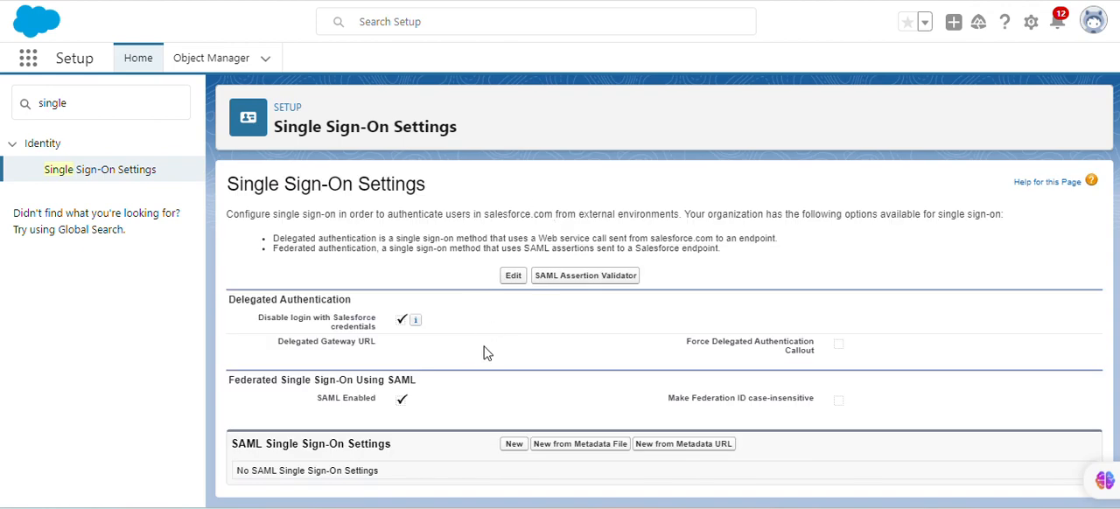
Start a new SAML single sign-on configuration and locate the Axiom field values table in the Trailhead superbadge instructions
left_click(514, 445)
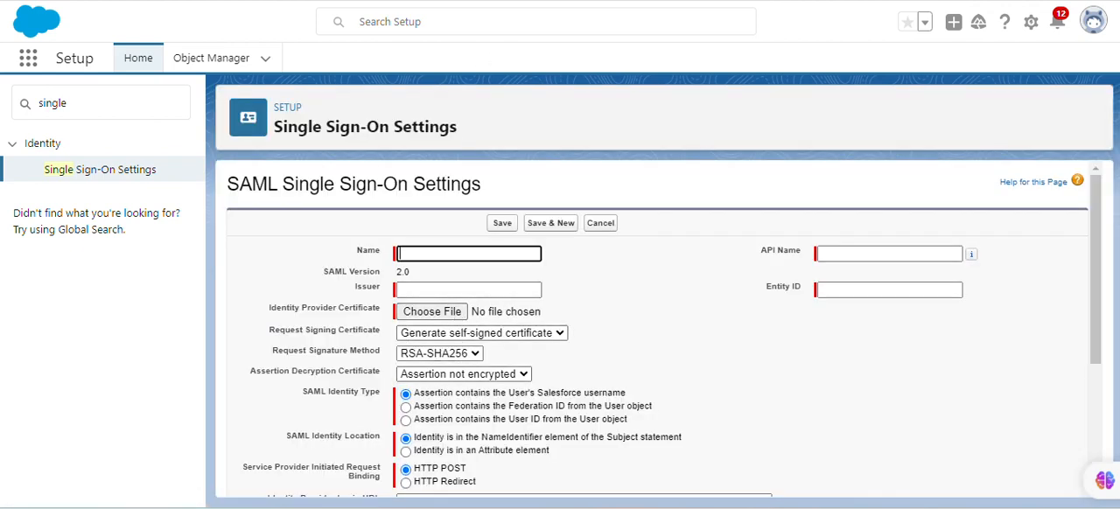
key("ctrl+shift+Tab")
scroll(537, 353, "up", 18)
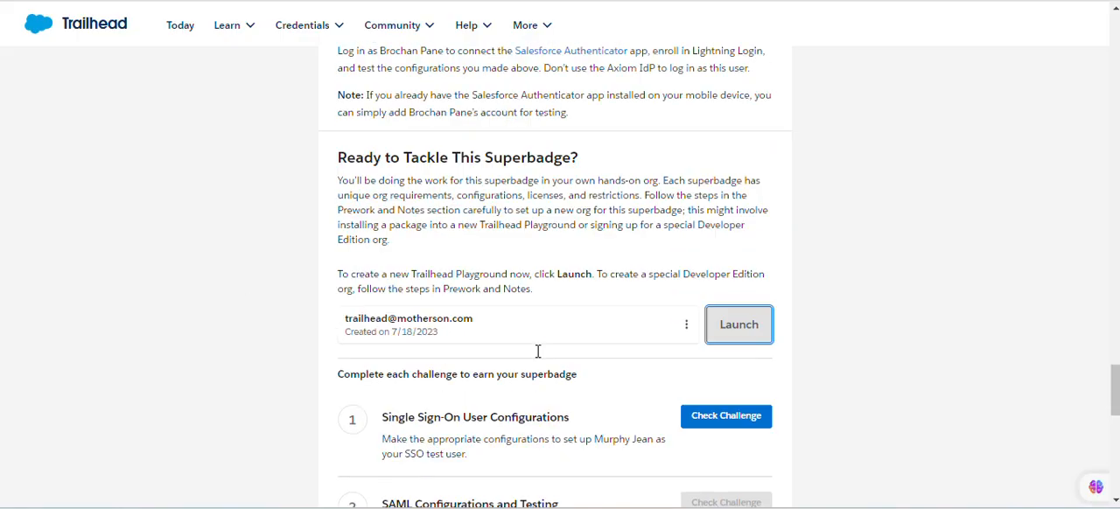
scroll(500, 333, "up", 4)
scroll(500, 334, "down", 8)
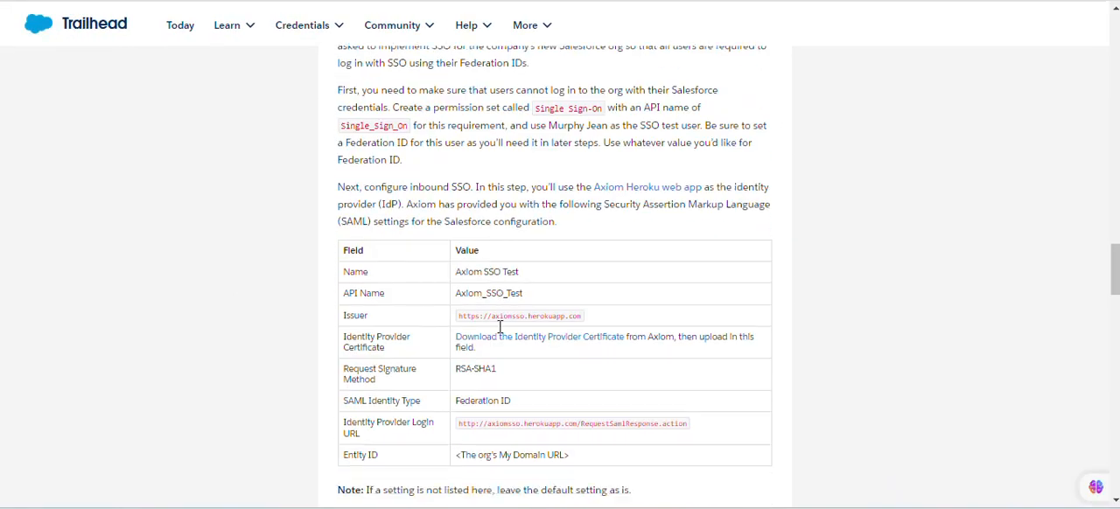
scroll(500, 333, "up", 6)
scroll(500, 333, "down", 3)
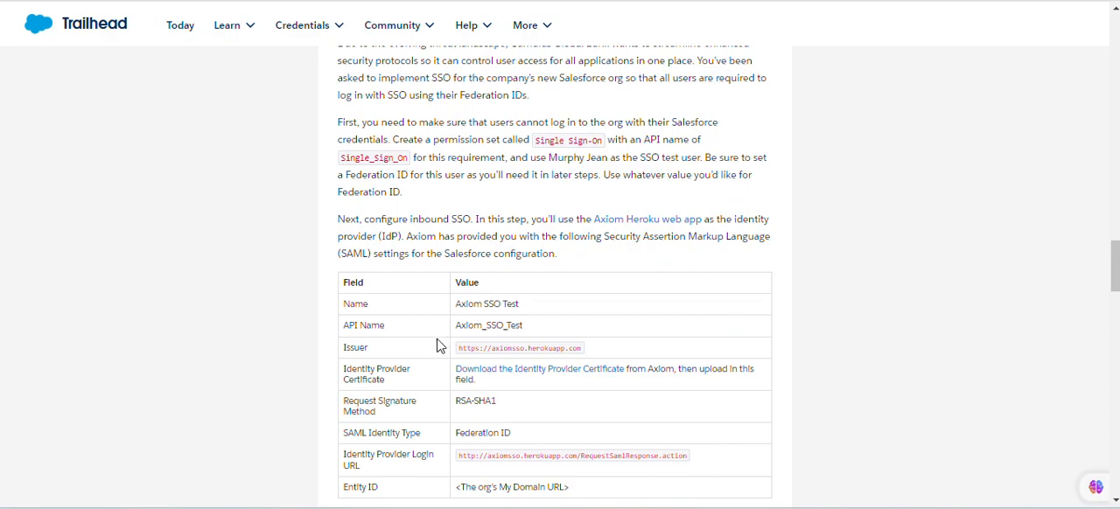
scroll(489, 321, "up", 15)
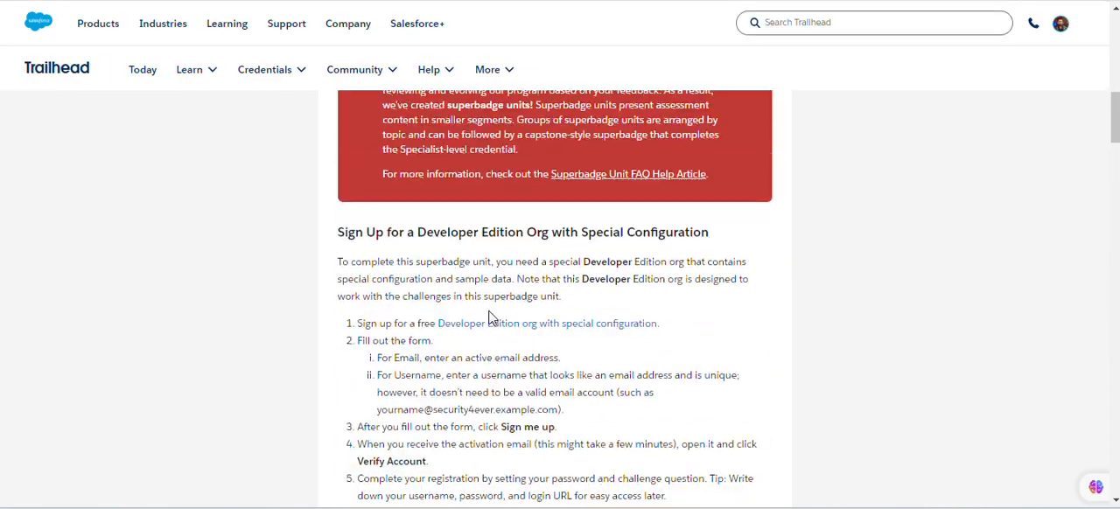
scroll(490, 321, "up", 5)
scroll(492, 320, "down", 20)
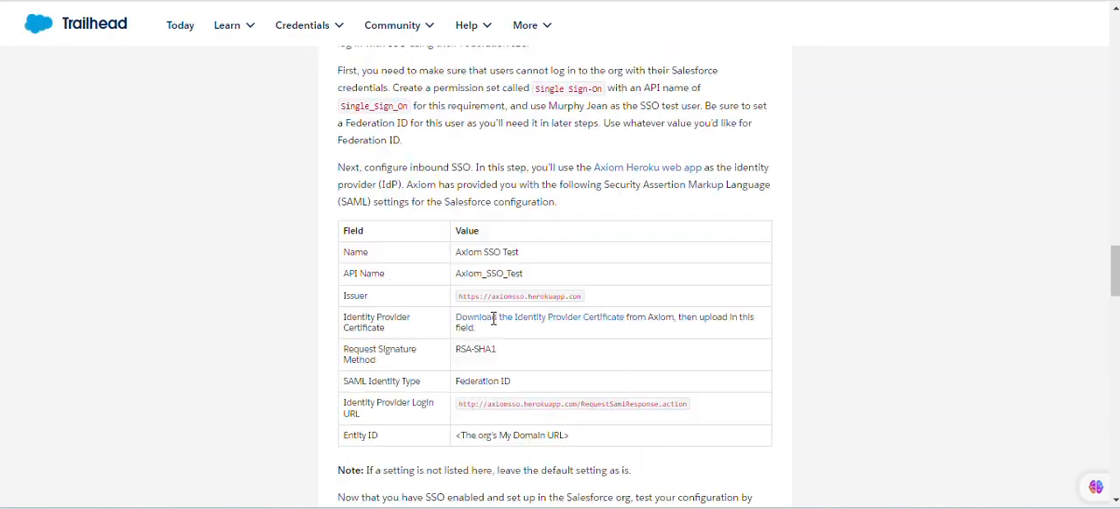
scroll(492, 319, "down", 2)
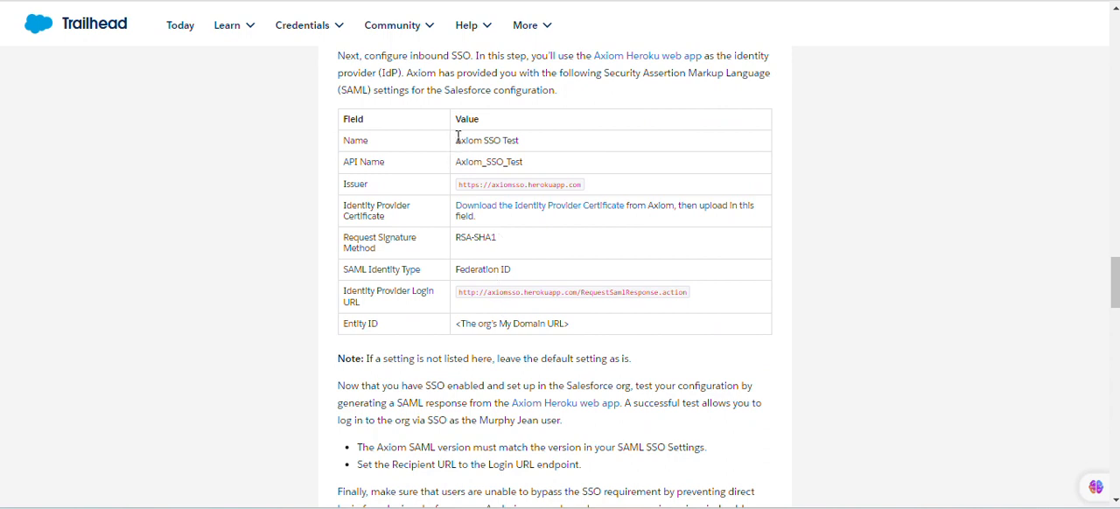
Copy the name Axiom SSO Test into the SAML configuration and let the API Name fill in as Axiom_SSO_Test
left_click_drag(457, 137, 520, 146)
key("ctrl+c")
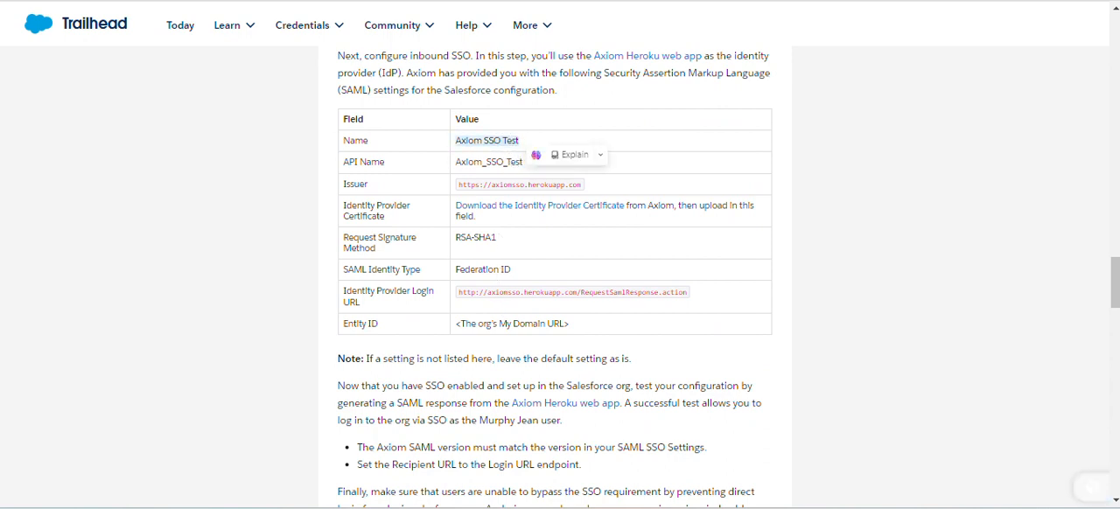
key("ctrl+Tab")
key("ctrl+v")
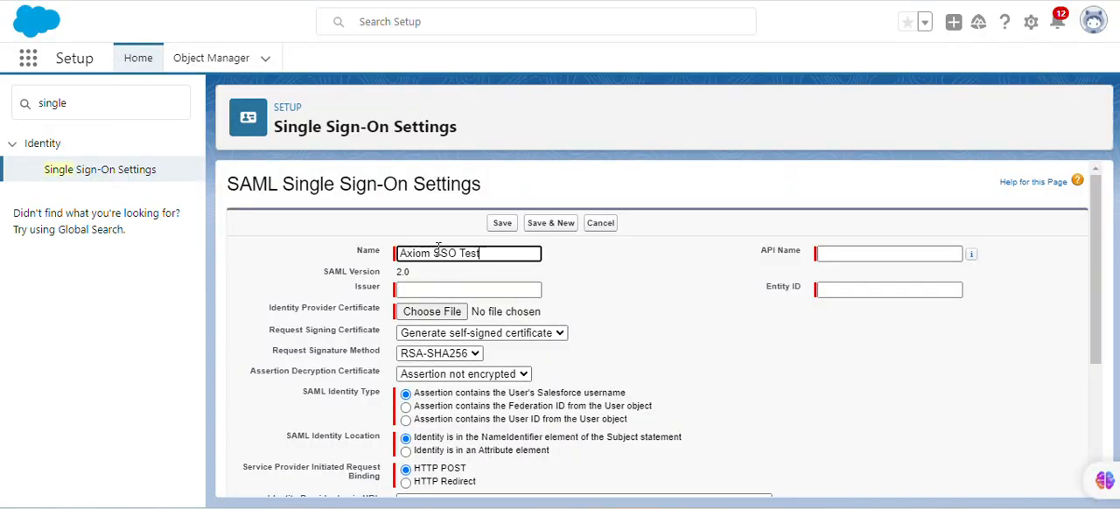
left_click(630, 298)
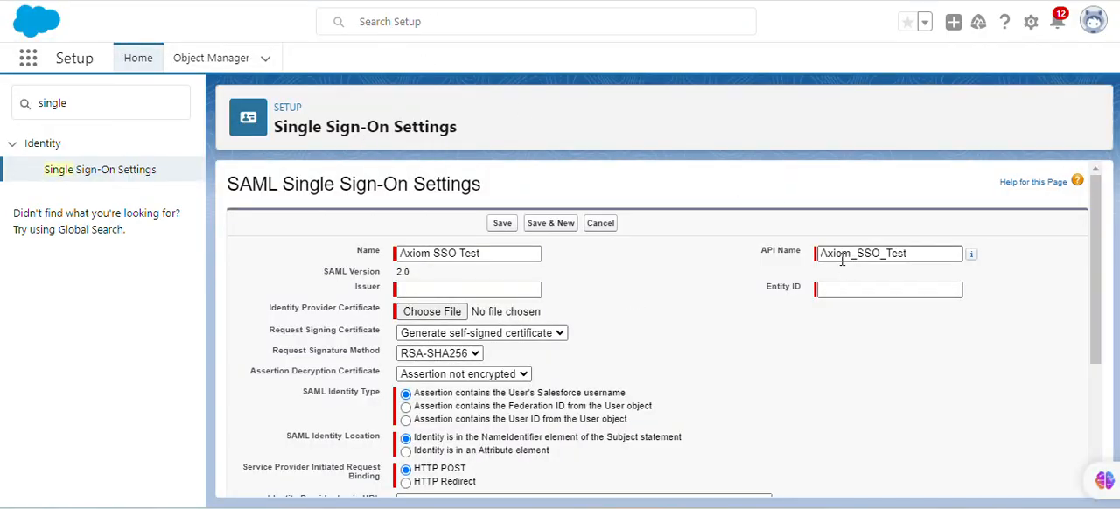
key("ctrl+shift+Tab")
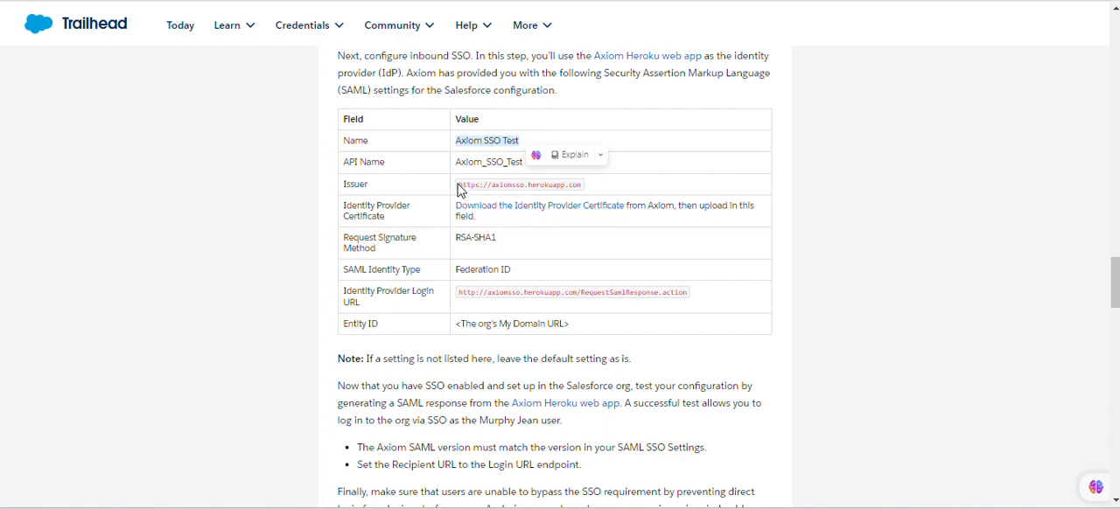
left_click_drag(458, 188, 582, 185)
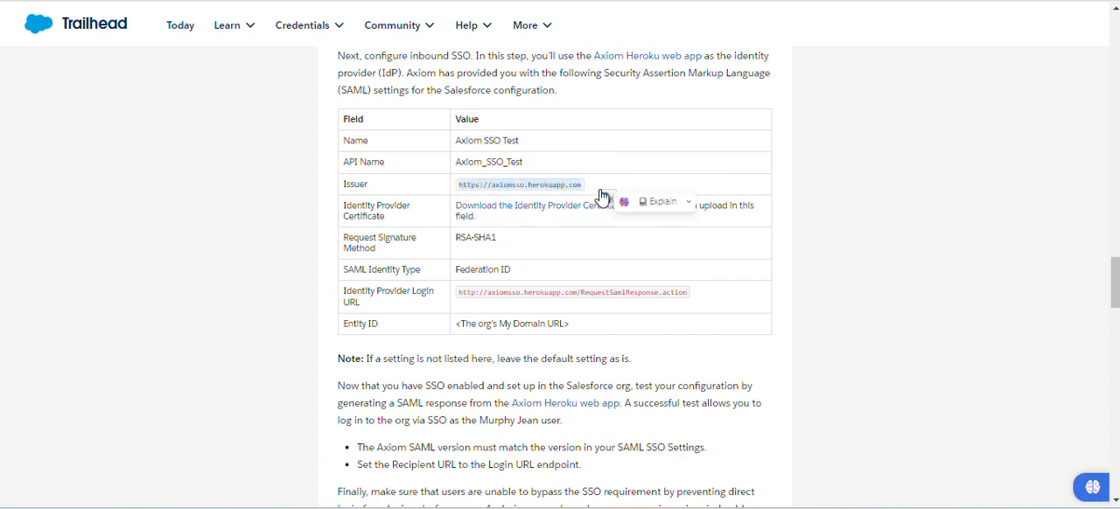
key("ctrl+c")
key("ctrl+Tab")
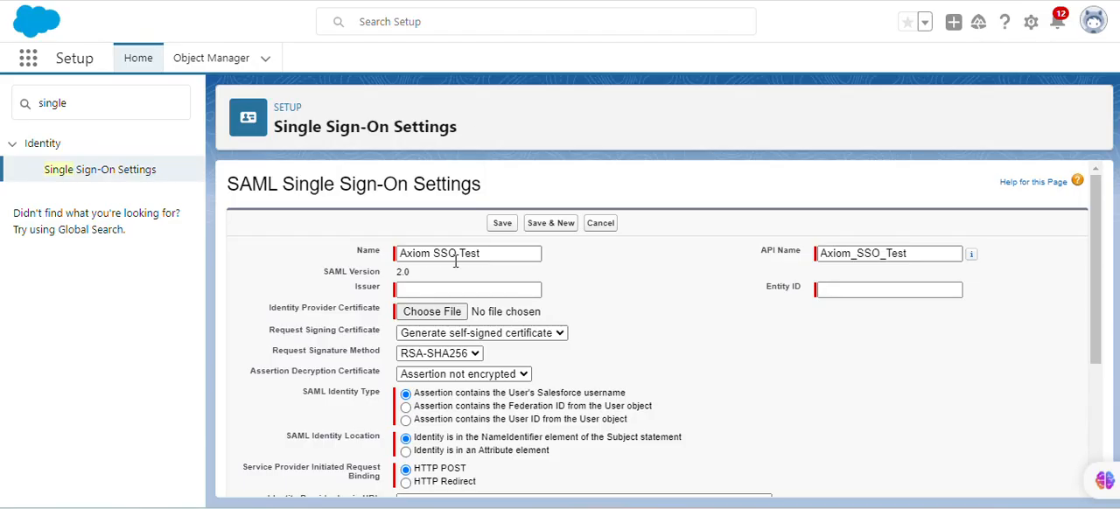
left_click(433, 290)
key("ctrl+v")
left_click(635, 320)
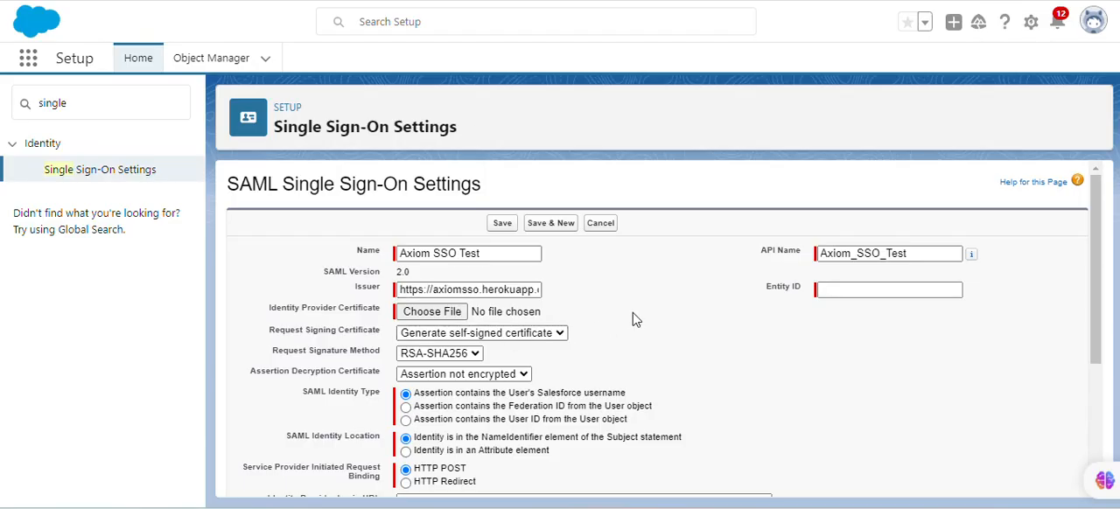
Open the Axiom site from the Trailhead instructions, download the Identity Provider Certificate and return to the instructions
key("ctrl+shift+Tab")
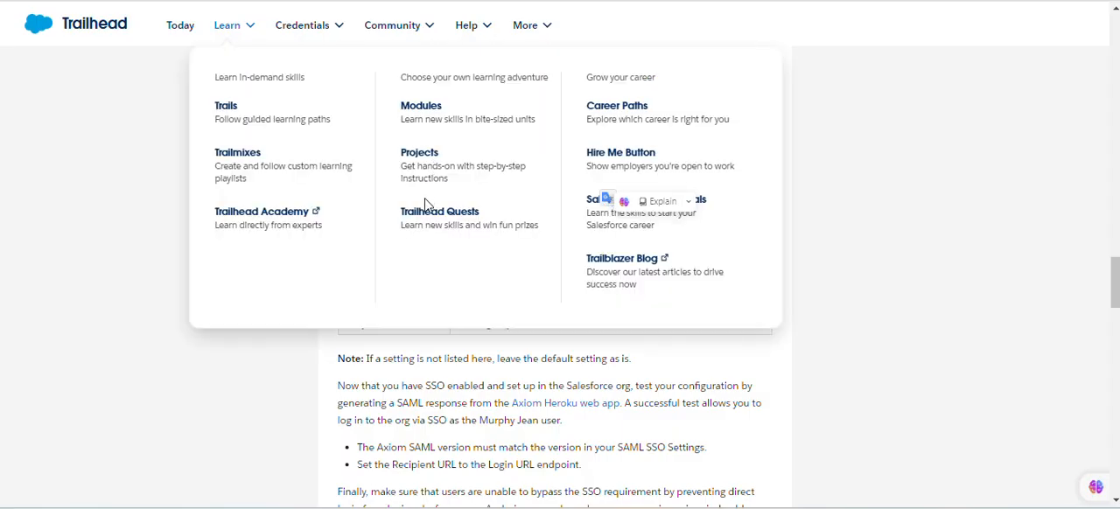
left_click(786, 250)
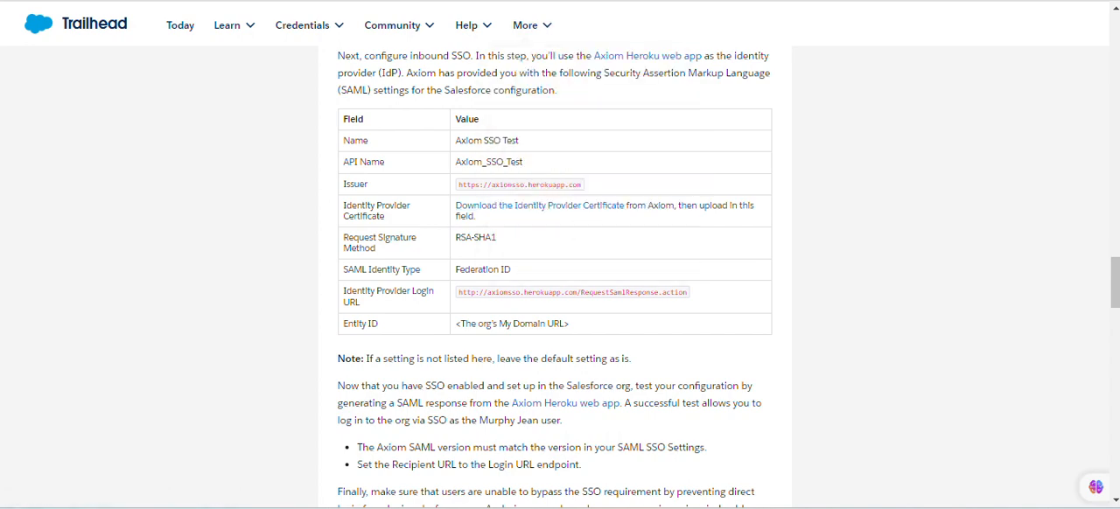
left_click(519, 210)
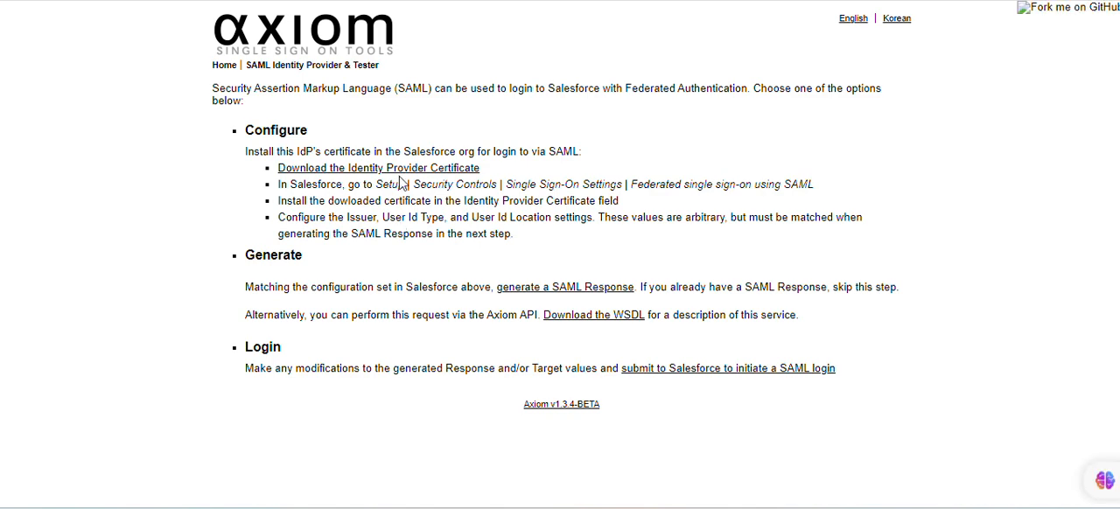
left_click(405, 178)
left_click(385, 0)
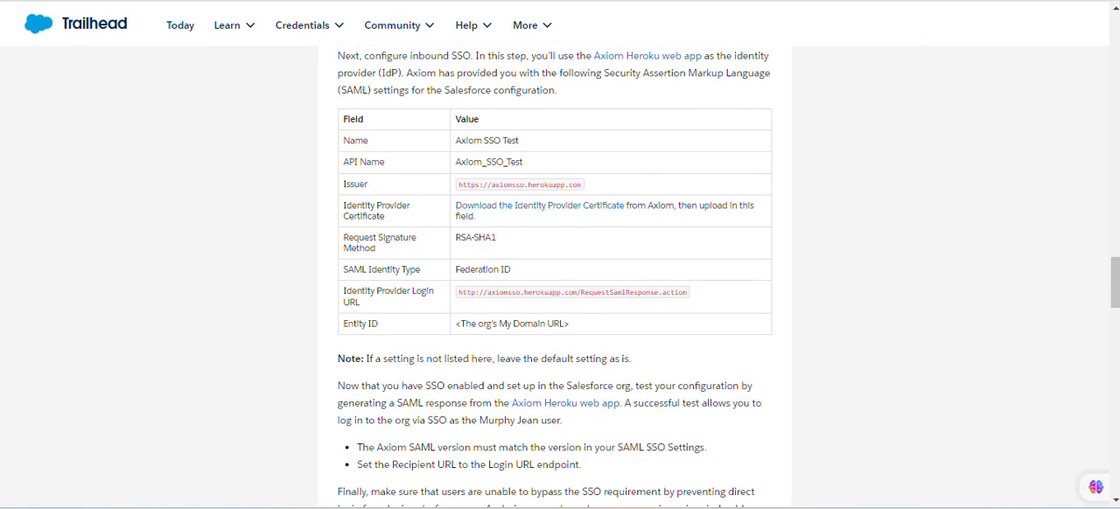
Attach the Axiom-IdpCert (1) file as the Identity Provider Certificate of the SAML configuration
left_click(612, 0)
left_click(444, 316)
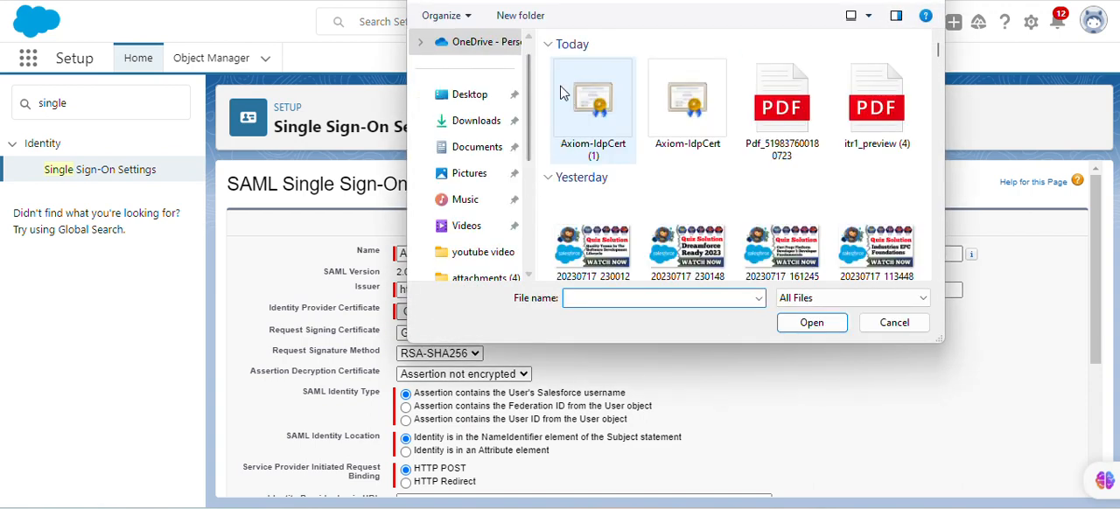
left_click(564, 93)
left_click(829, 328)
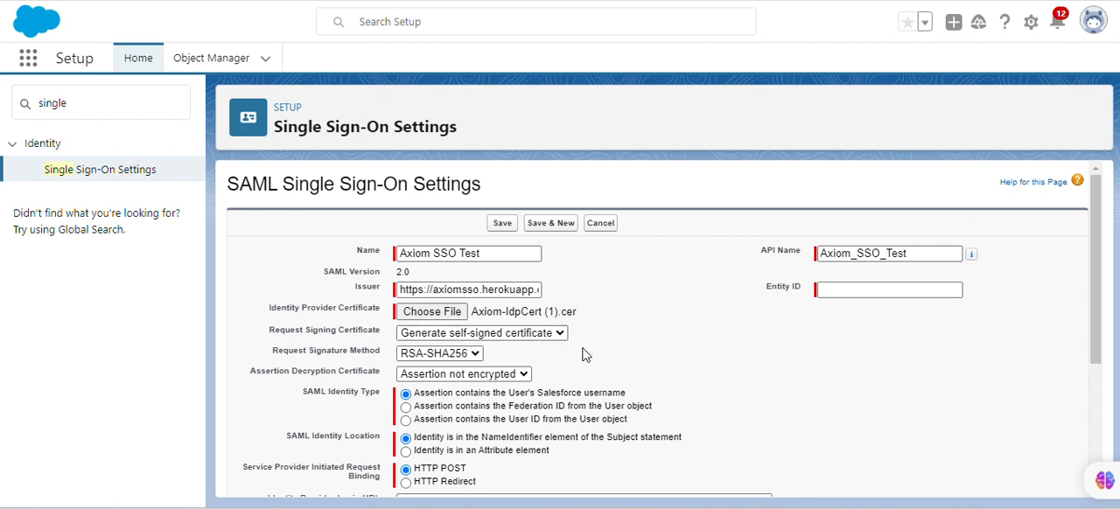
Check the required signature method in the Trailhead table and set Request Signature Method to RSA-SHA1
left_click(267, 1)
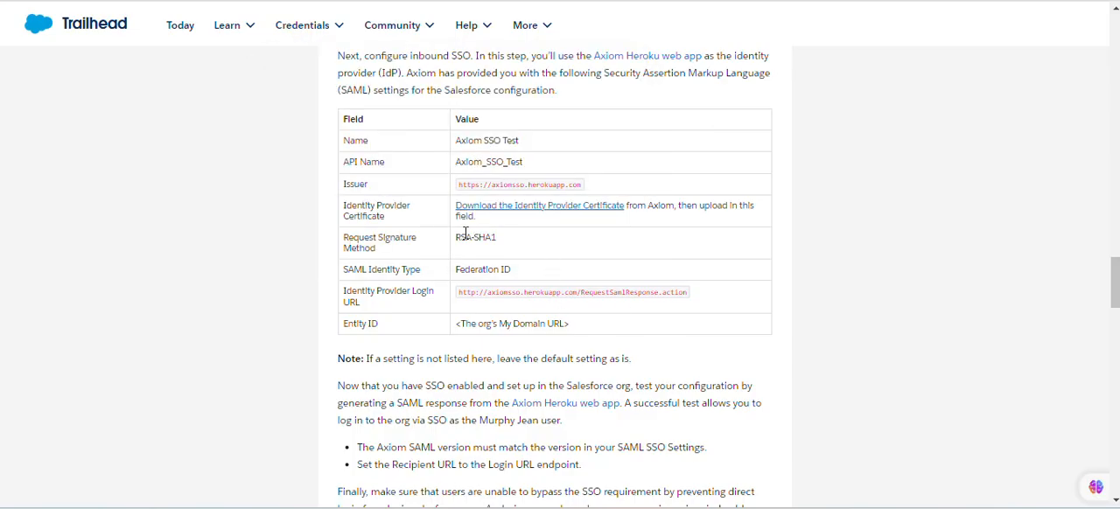
left_click_drag(457, 239, 491, 239)
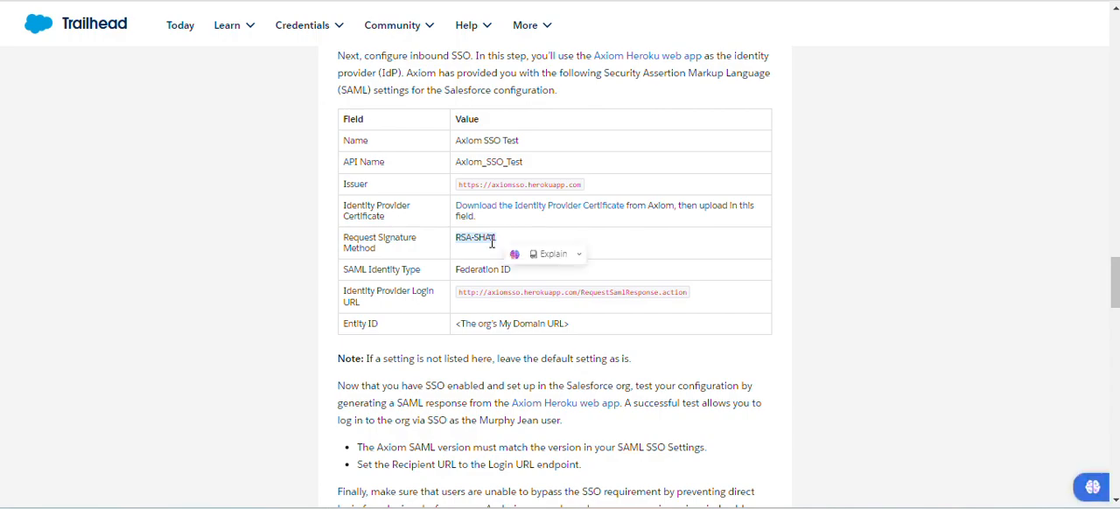
left_click(422, 1)
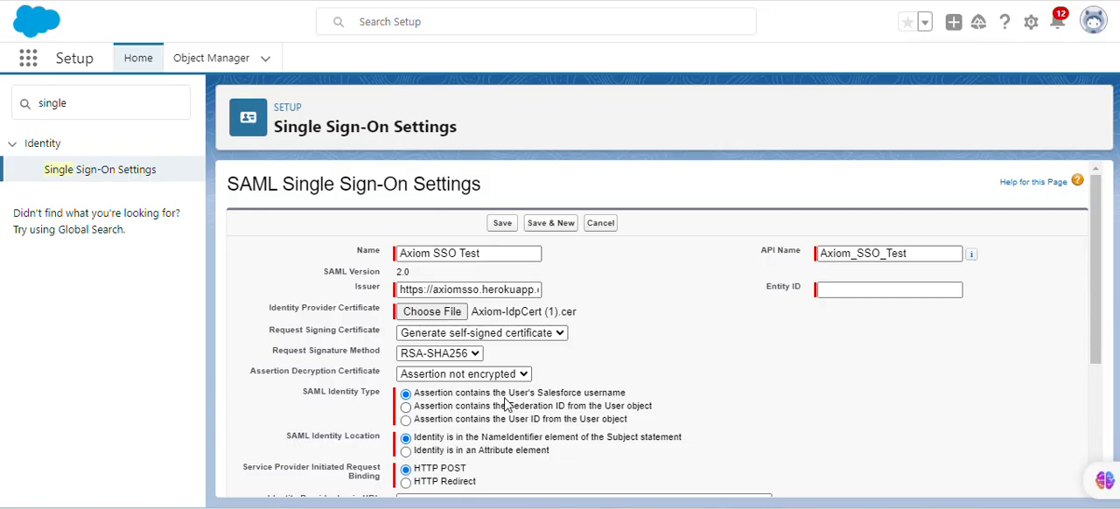
left_click(472, 355)
left_click(456, 373)
Check the required SAML Identity Type in the Trailhead table and look over the matching options in the SAML configuration
left_click(245, 2)
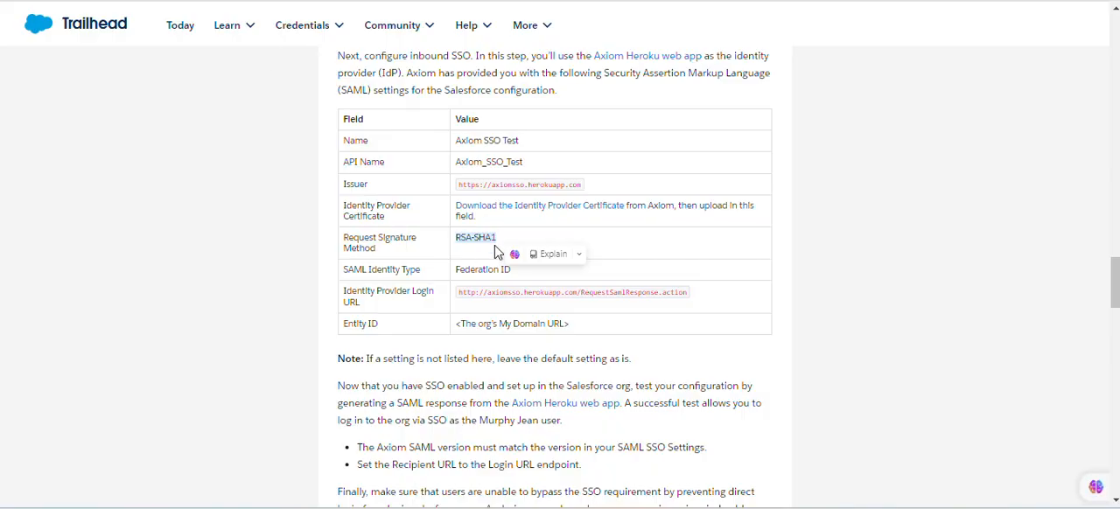
left_click_drag(457, 267, 522, 274)
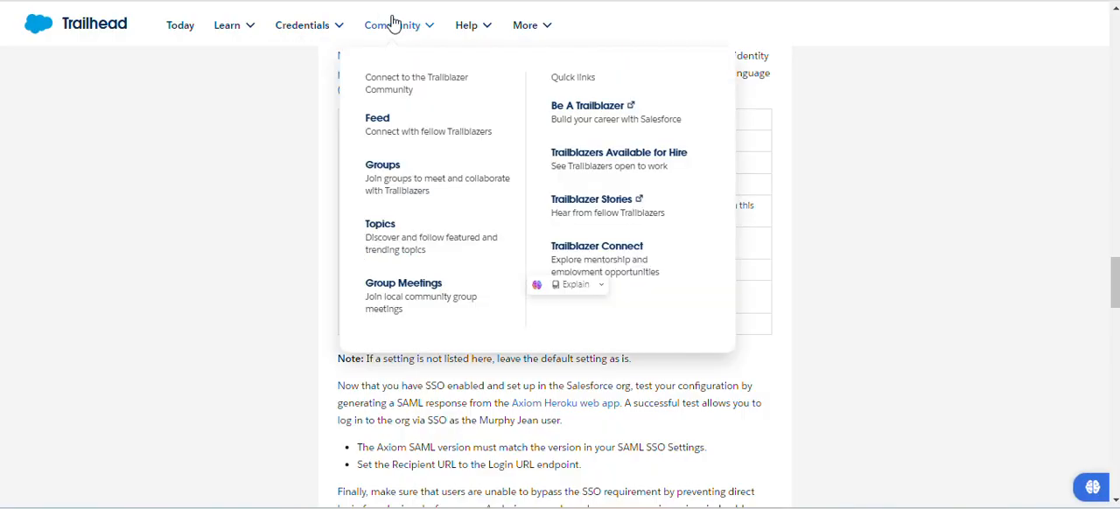
left_click(420, 2)
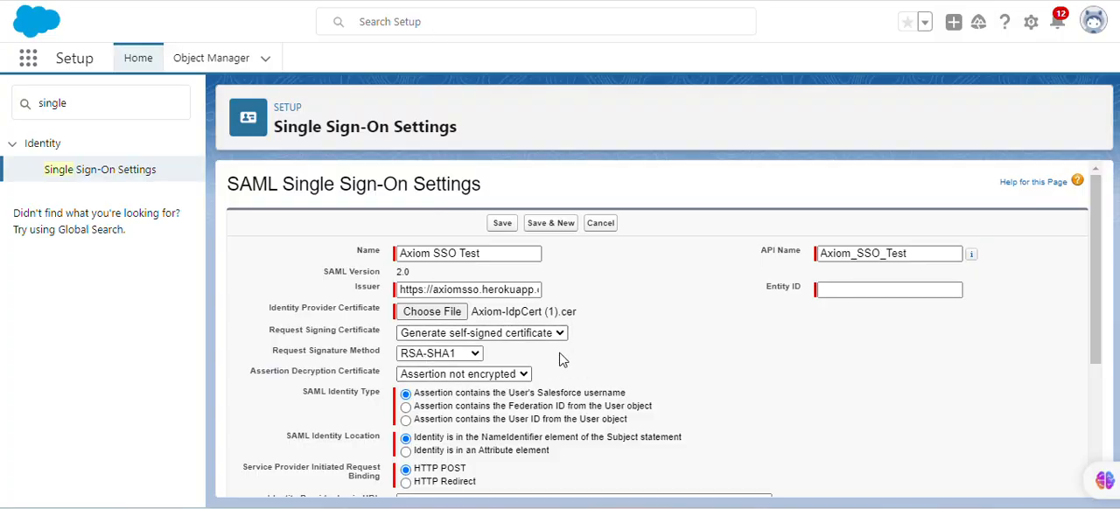
scroll(565, 350, "down", 2)
scroll(560, 342, "up", 2)
scroll(543, 338, "down", 1)
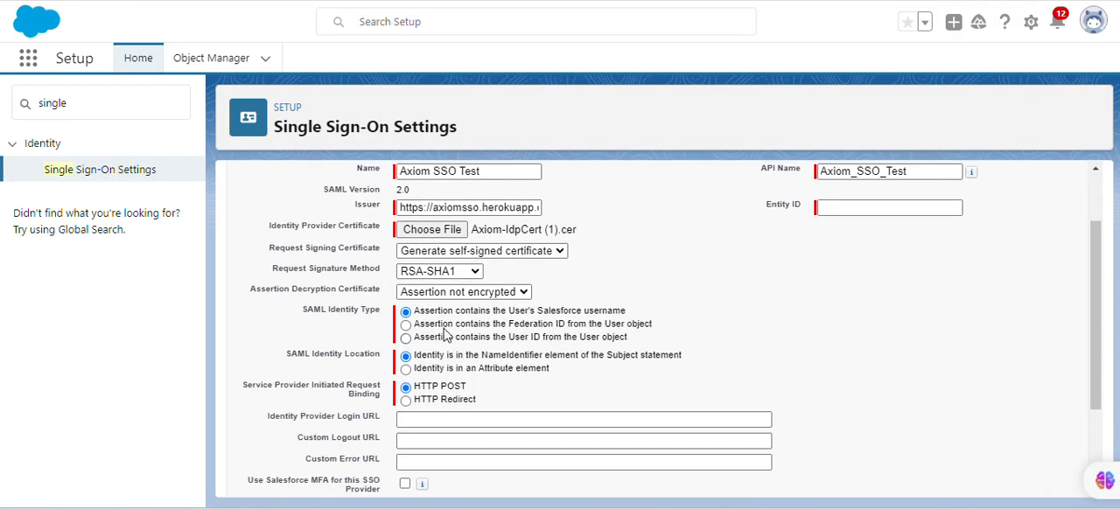
scroll(394, 350, "down", 1)
scroll(400, 395, "up", 1)
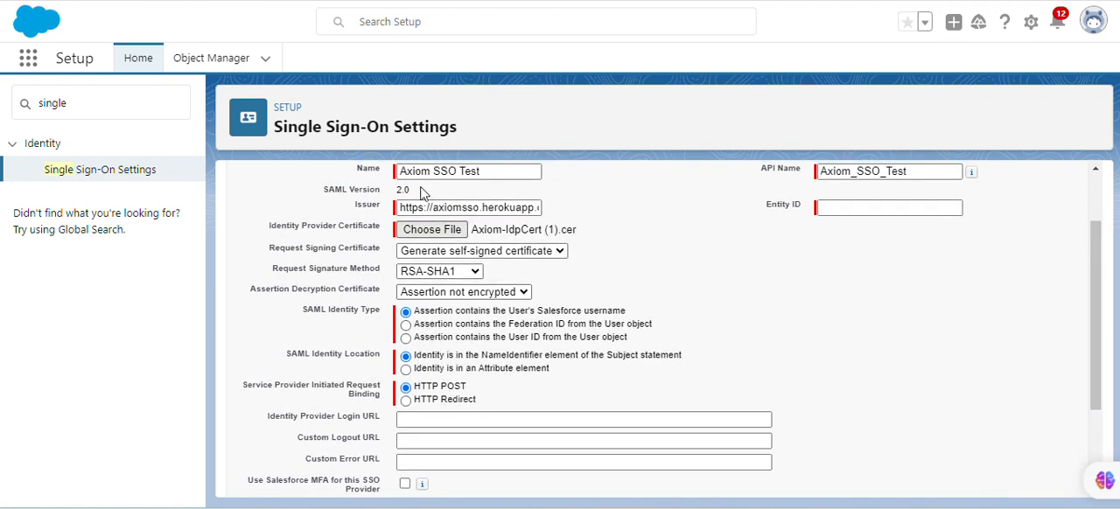
key("ctrl+Tab")
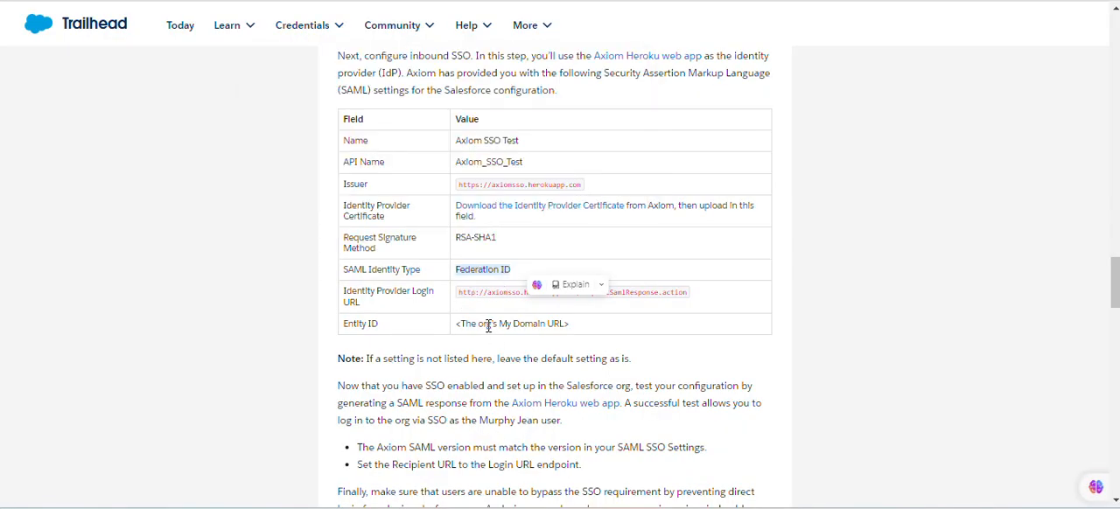
left_click(560, 322)
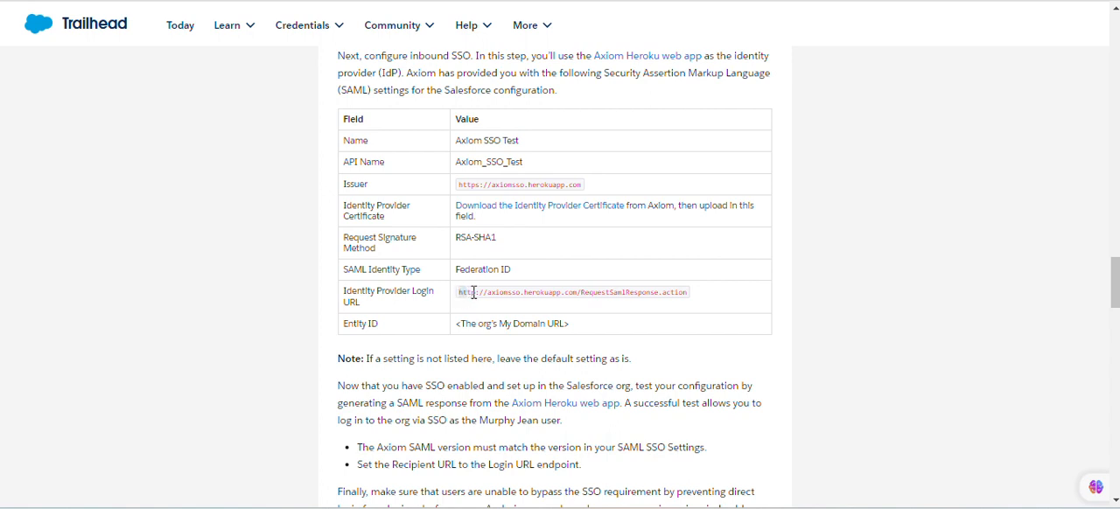
left_click_drag(473, 292, 694, 295)
key("ctrl+c")
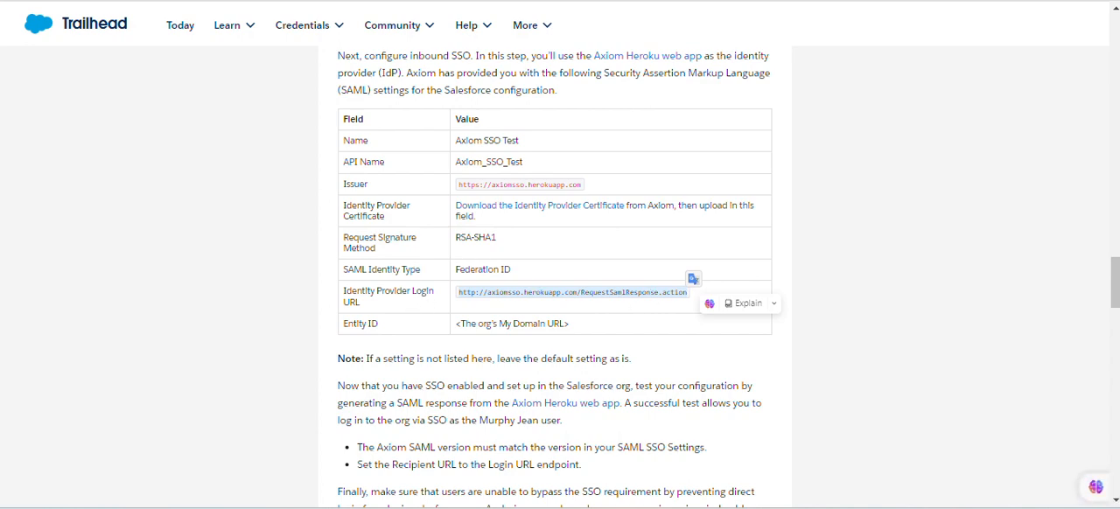
key("alt+Tab")
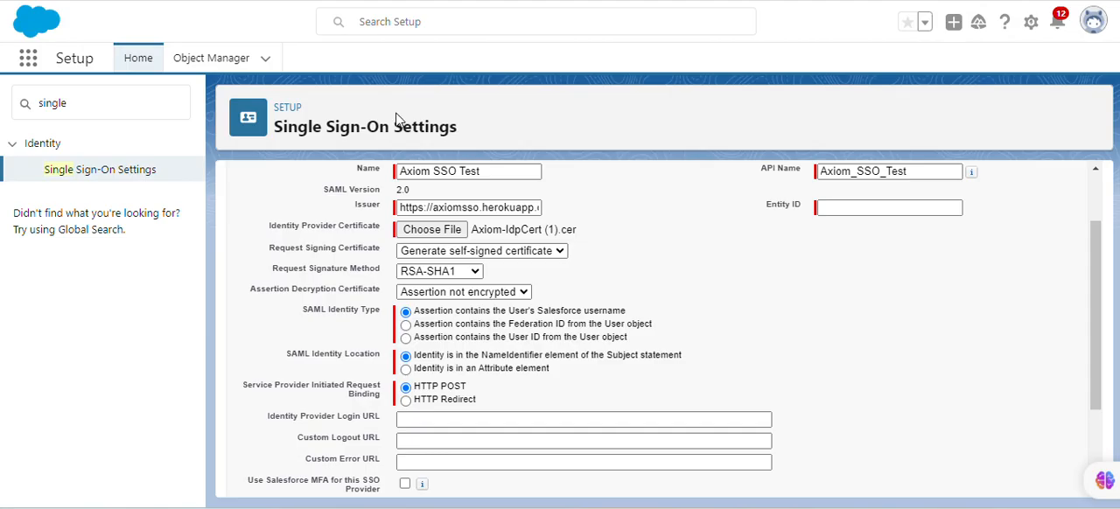
left_click(496, 418)
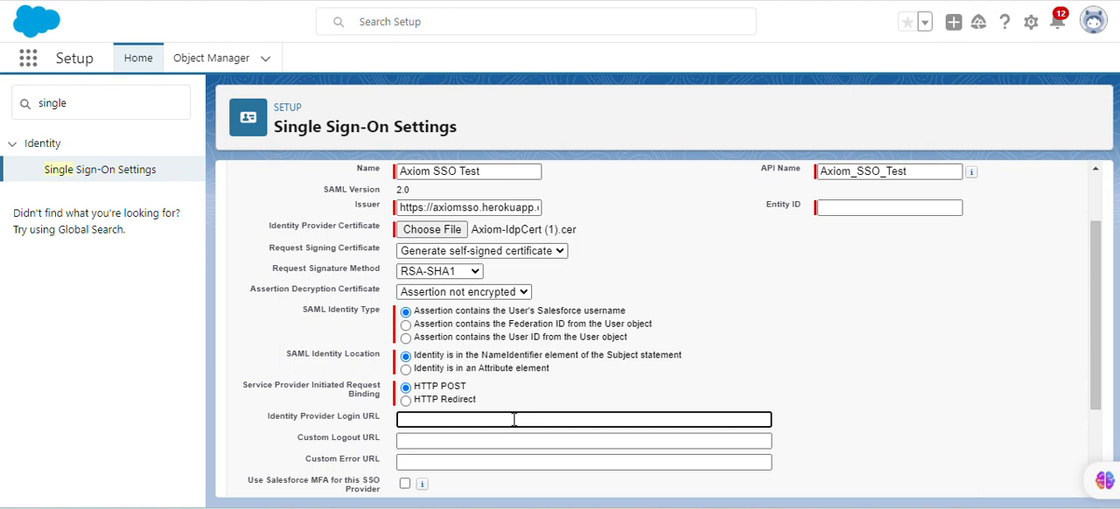
key("ctrl+v")
left_click(690, 378)
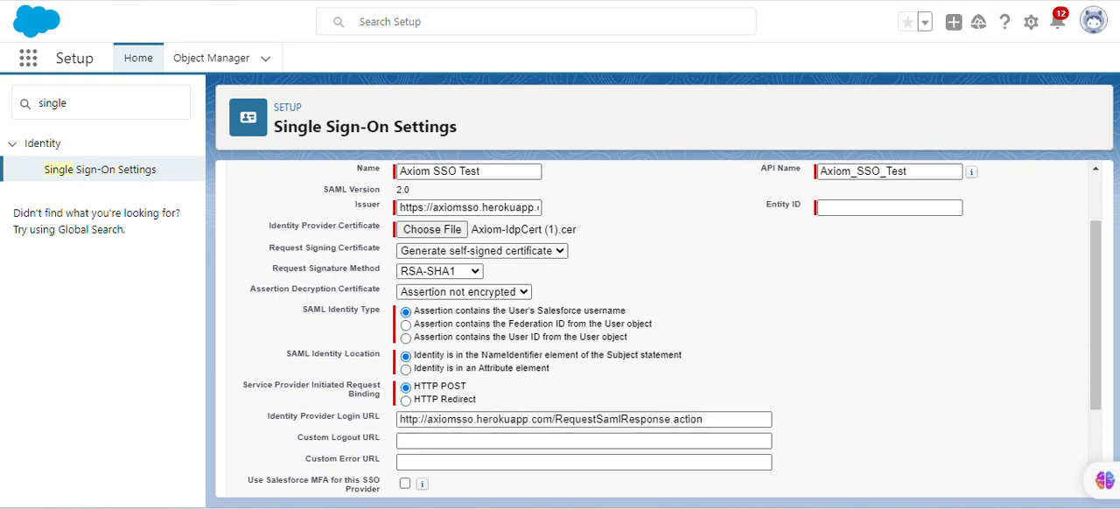
Recheck the SAML Identity Type in the Trailhead table and set it to Assertion contains the Federation ID from the User object
key("alt+Tab")
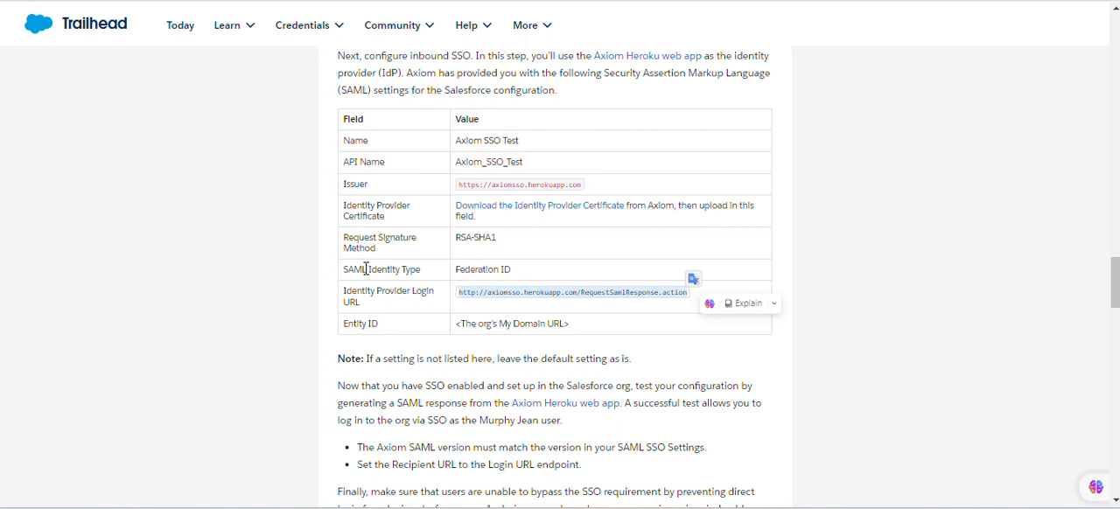
left_click_drag(354, 269, 430, 280)
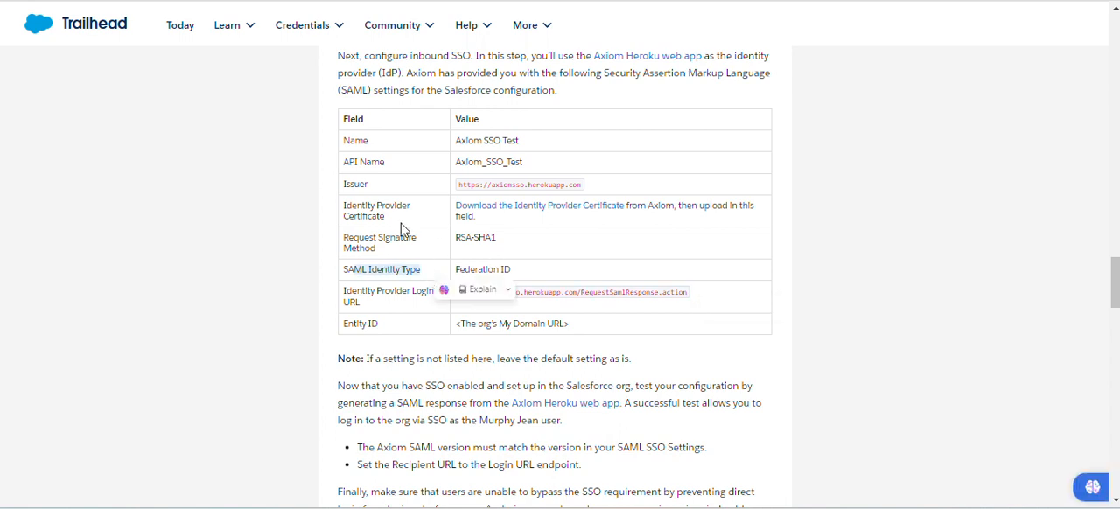
key("alt+Tab")
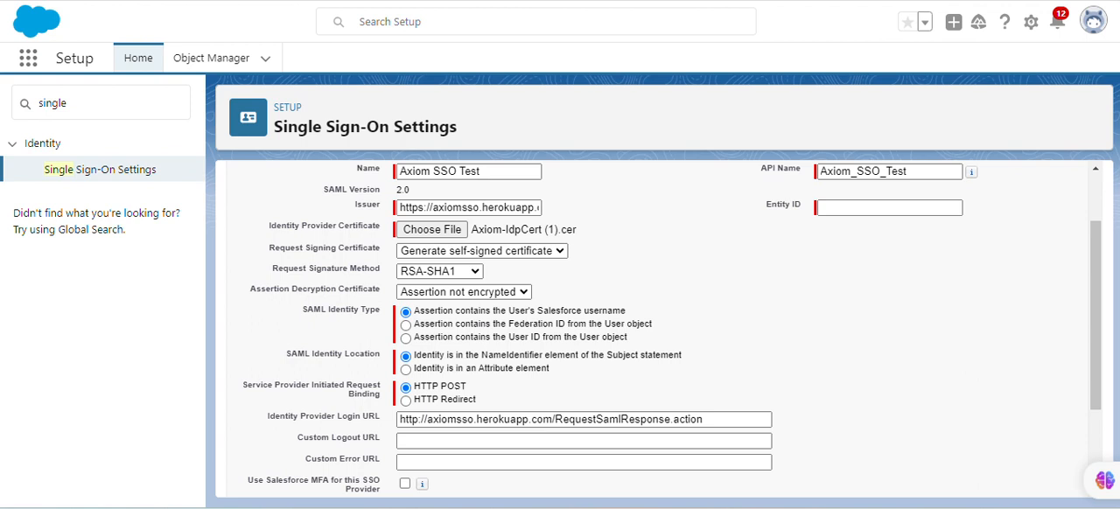
left_click(431, 326)
Look up the required Entity ID value in the Trailhead table and return to the SAML configuration form
key("ctrl+Tab")
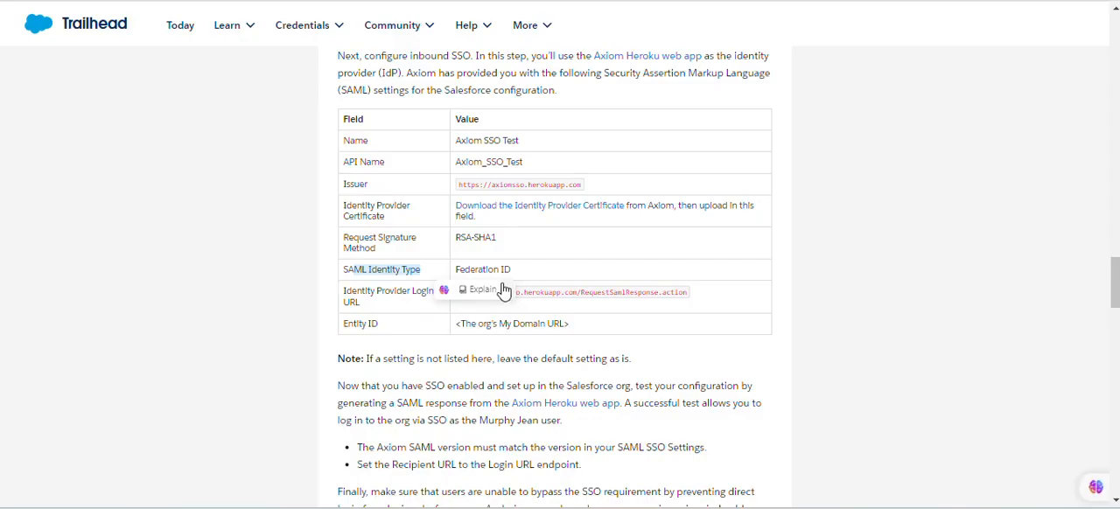
left_click(546, 266)
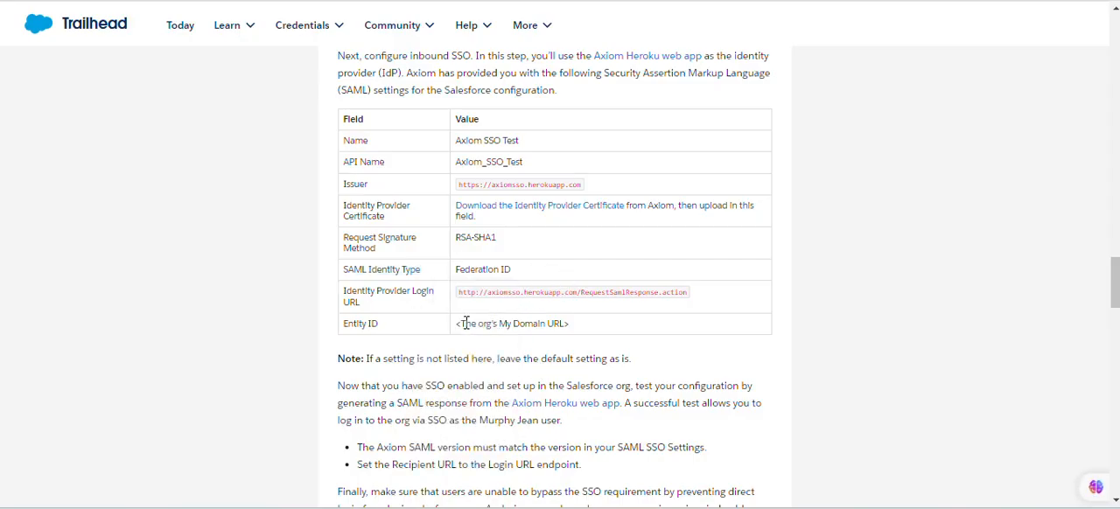
left_click_drag(466, 323, 567, 325)
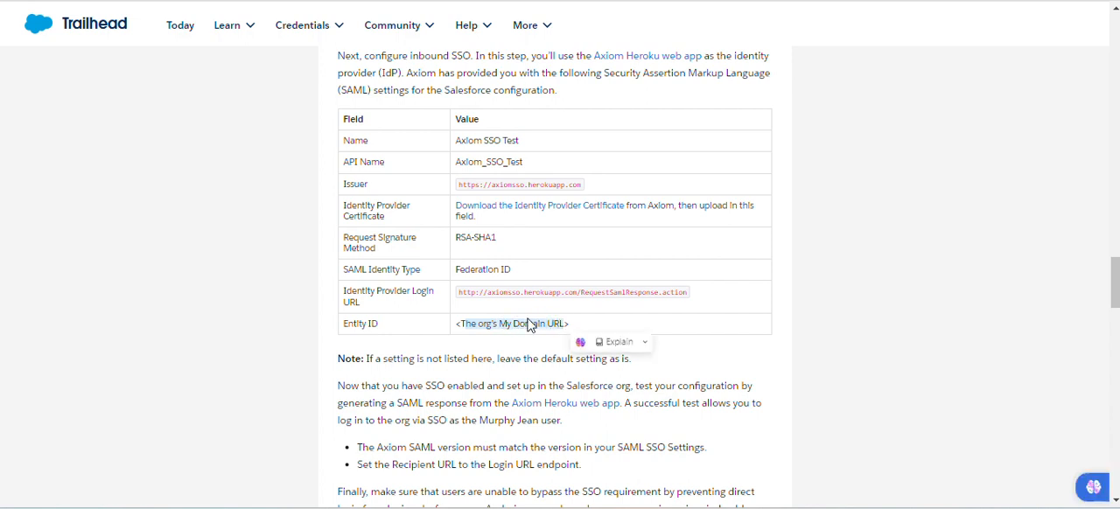
left_click(373, 1)
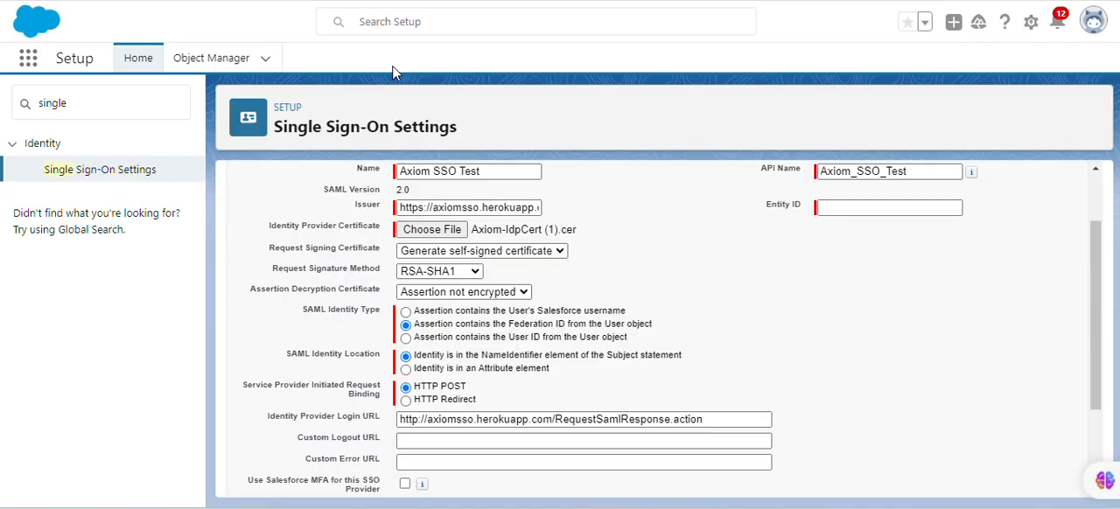
key("ctrl+Tab")
key("ctrl+shift+Tab")
scroll(393, 267, "down", 3)
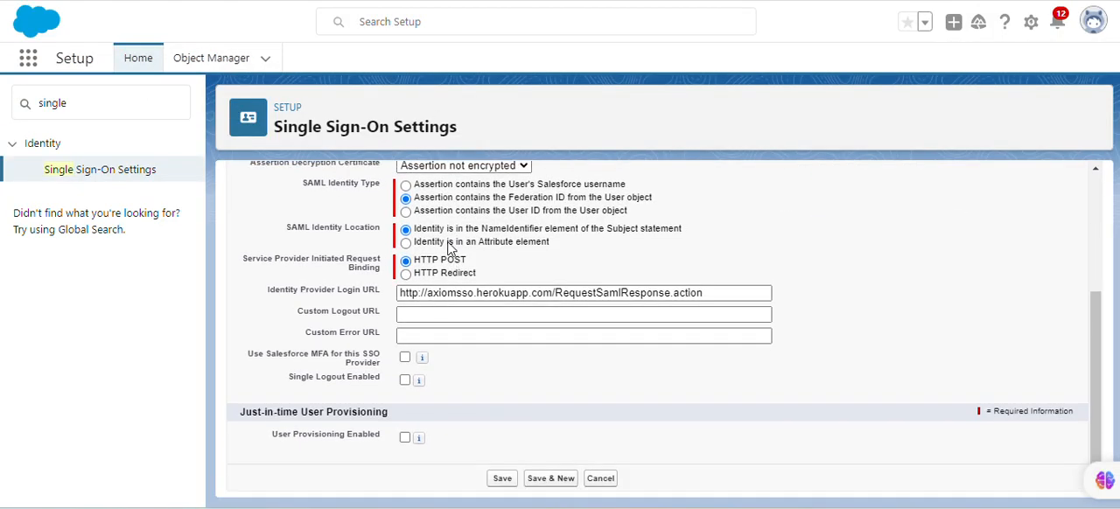
scroll(446, 195, "up", 5)
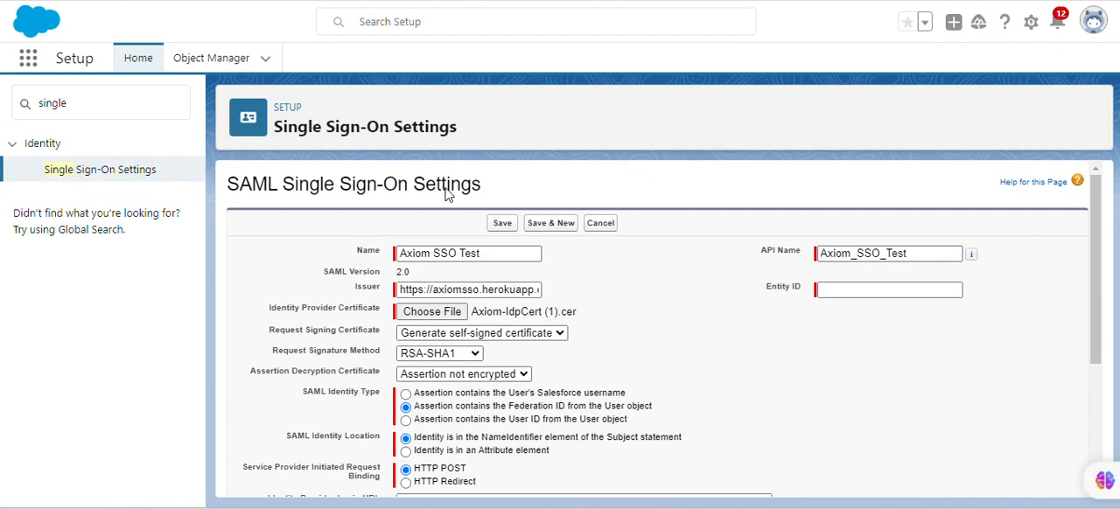
Search Setup for "user" and open the Users page in a separate browser tab
left_click(95, 104)
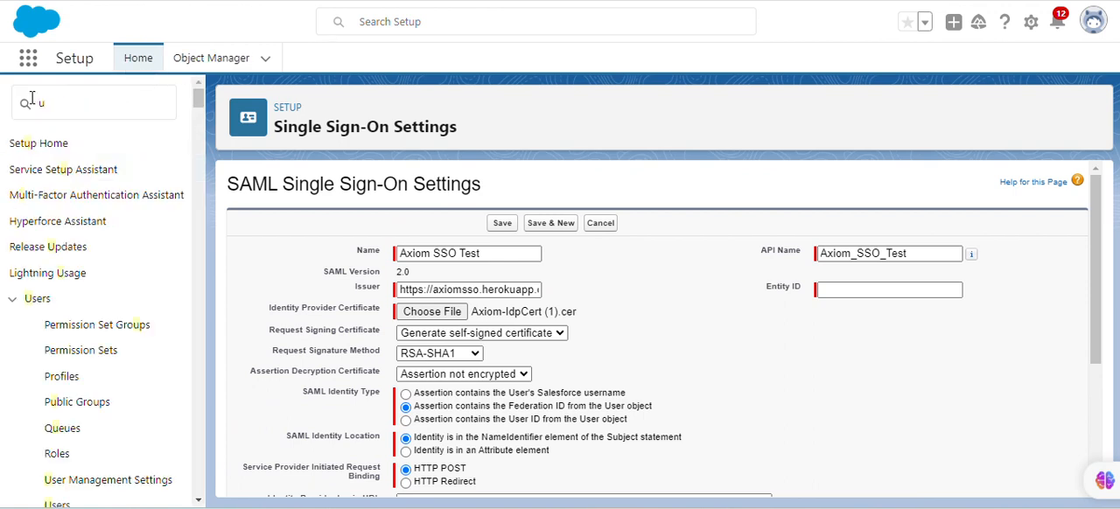
left_click(70, 110)
type("se")
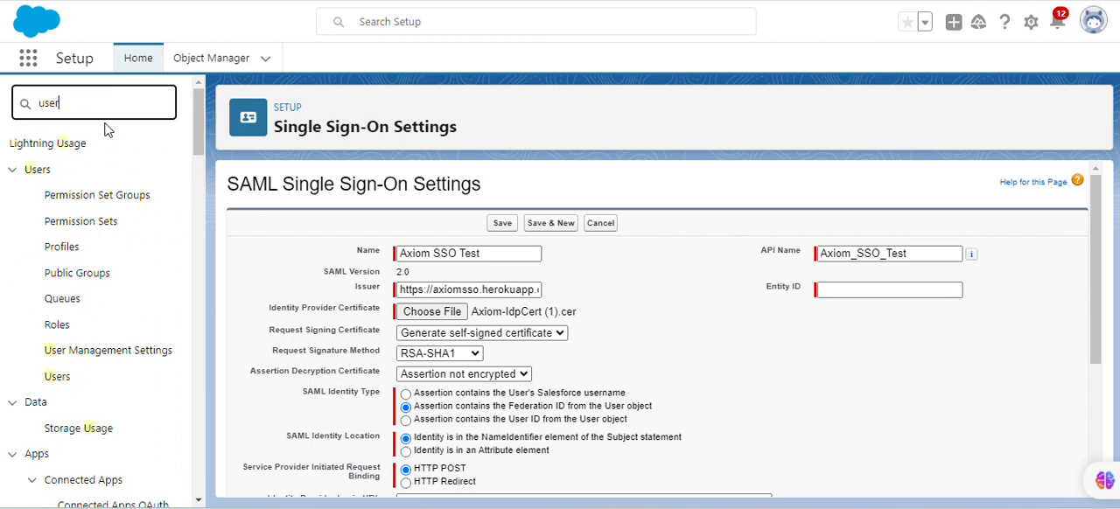
type("r")
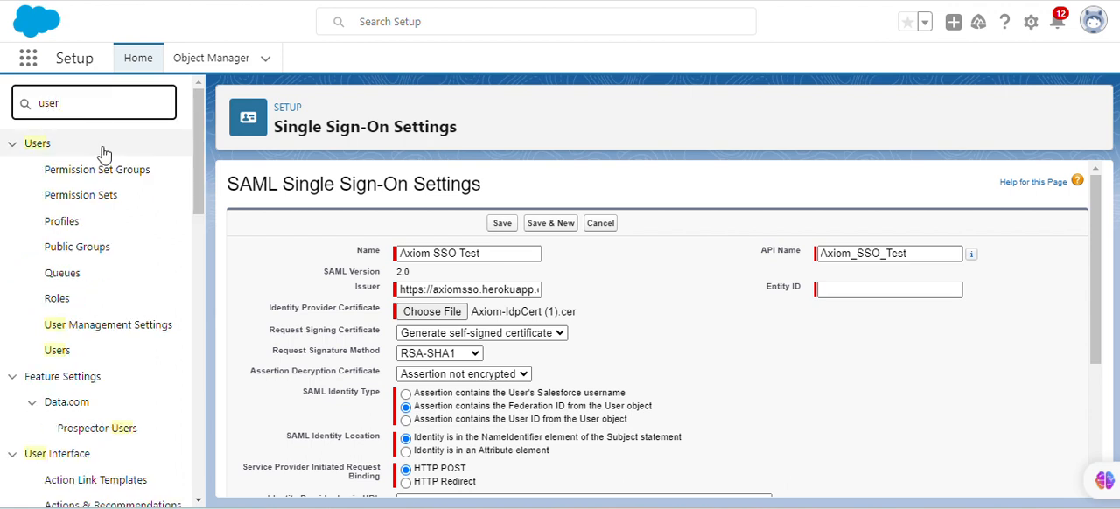
right_click(56, 350)
left_click(140, 194)
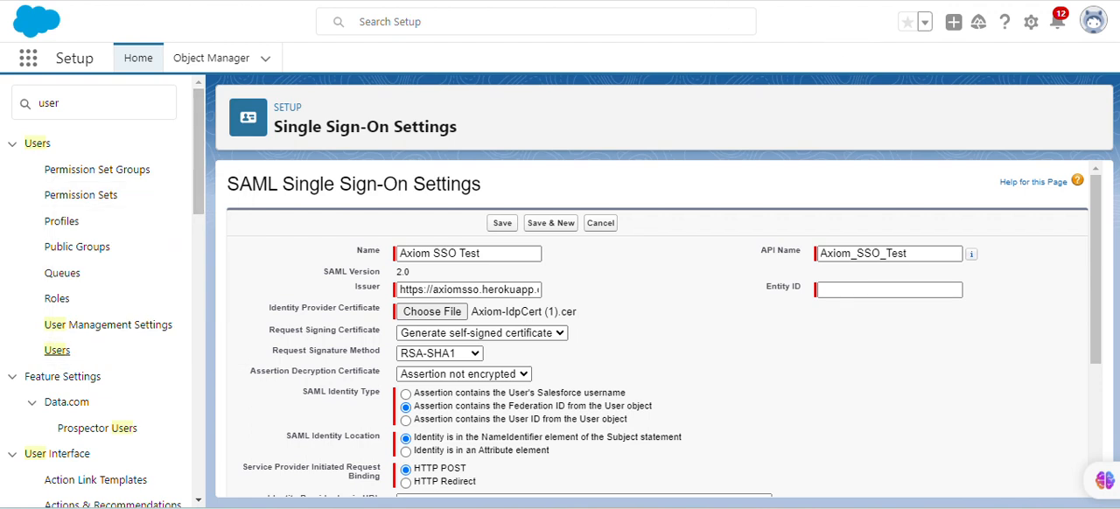
left_click(822, 1)
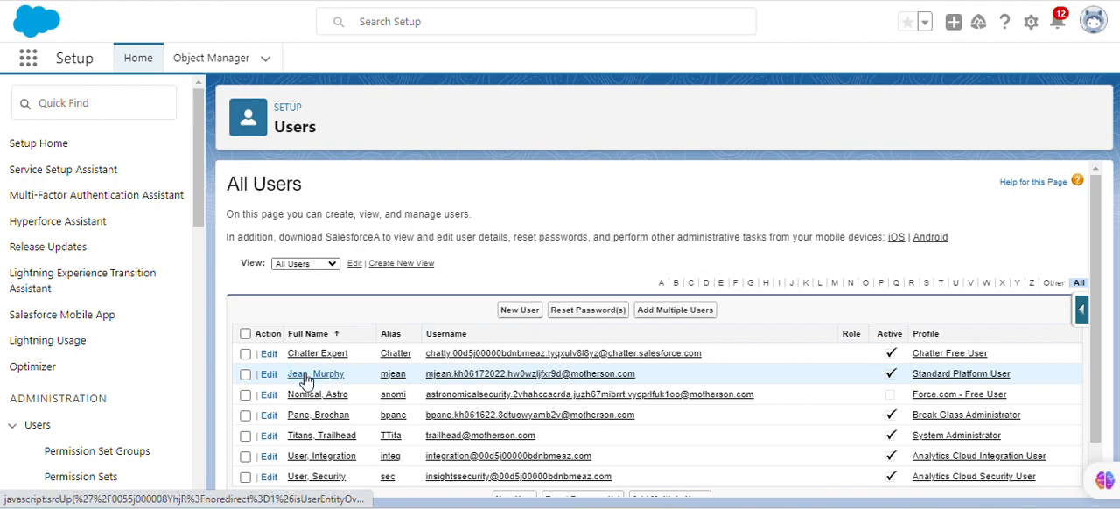
Open the record of the user with the Standard Platform User profile and examine its details and related lists
left_click(697, 320)
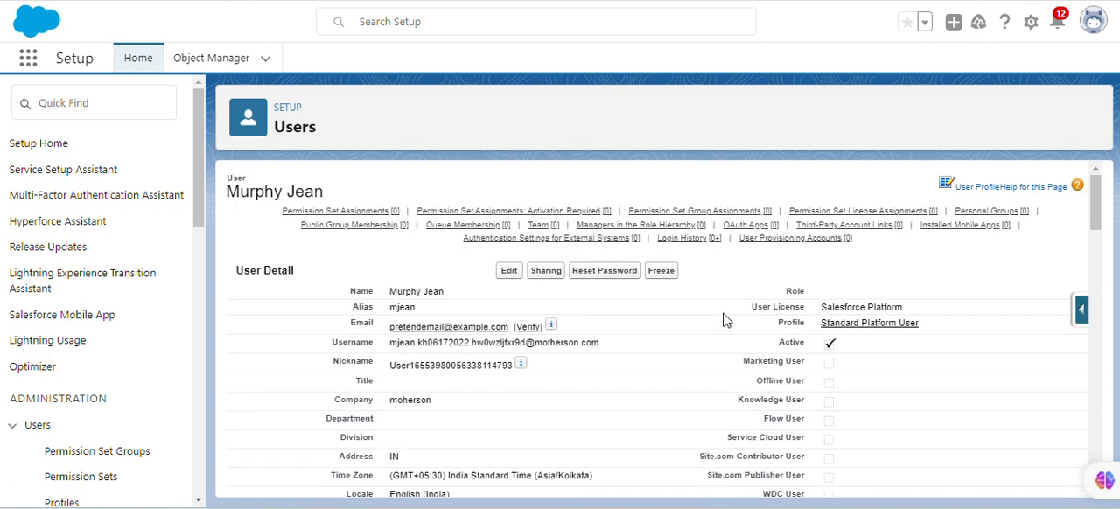
scroll(678, 331, "down", 3)
scroll(669, 332, "down", 10)
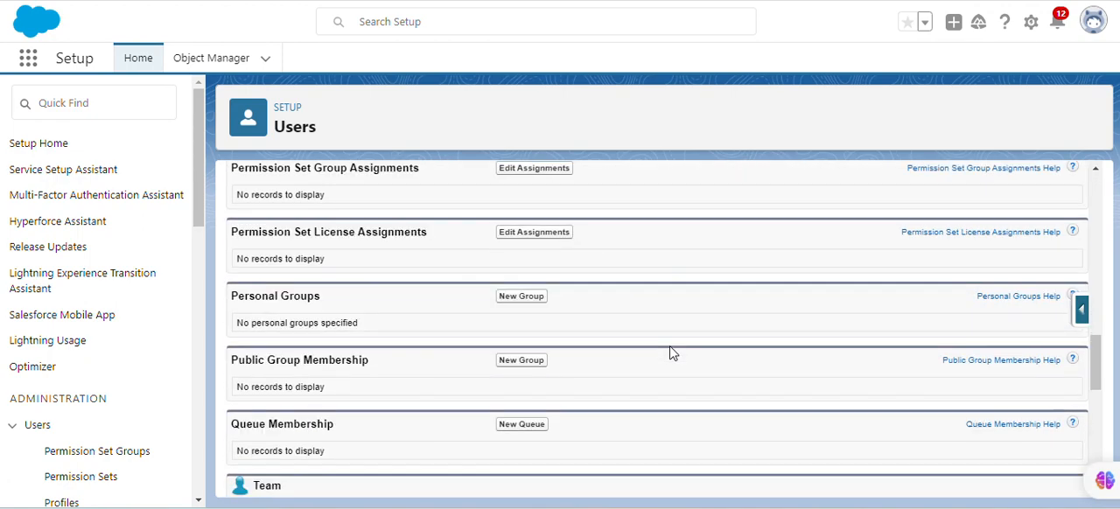
scroll(670, 348, "up", 5)
scroll(669, 352, "up", 8)
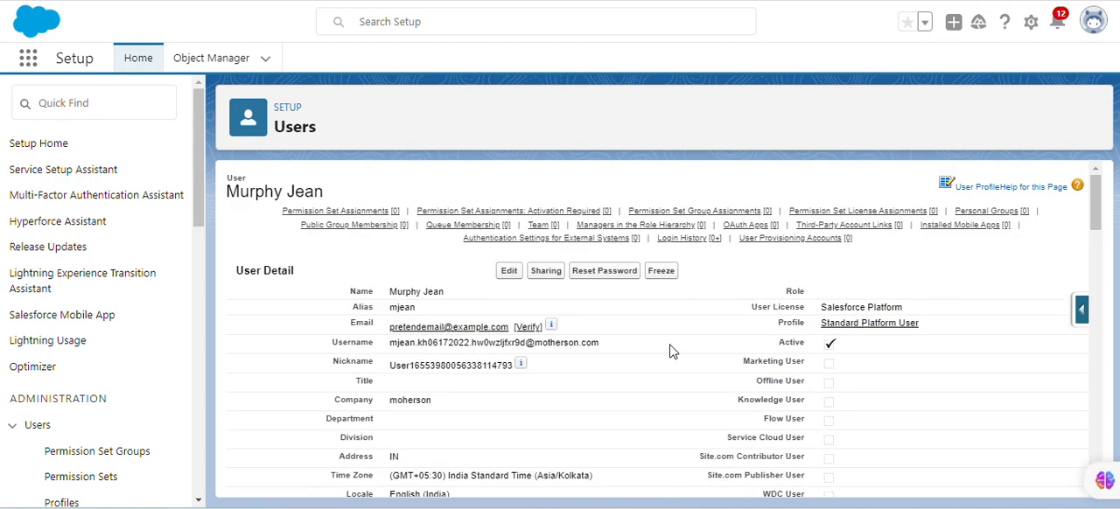
scroll(562, 374, "down", 10)
scroll(551, 411, "down", 6)
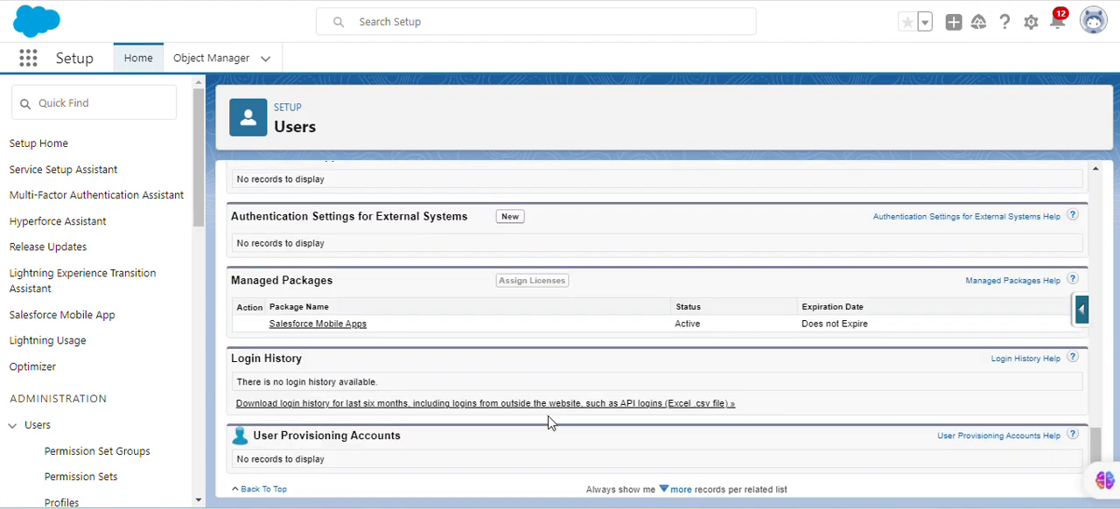
scroll(393, 376, "up", 2)
scroll(376, 358, "up", 12)
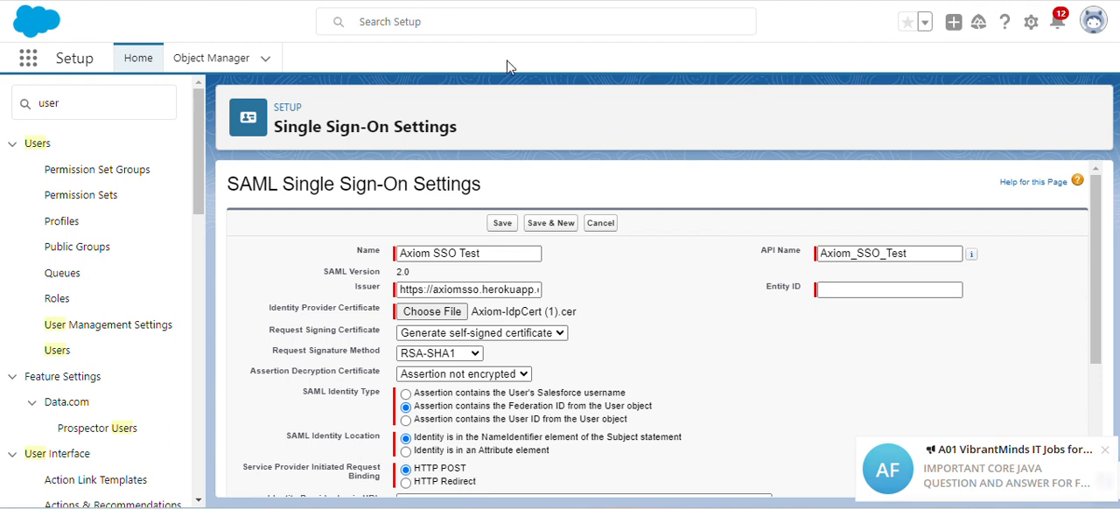
left_click(1100, 454)
type("https://moherson-dev-ed.develop.lightning.force.com")
left_click(933, 348)
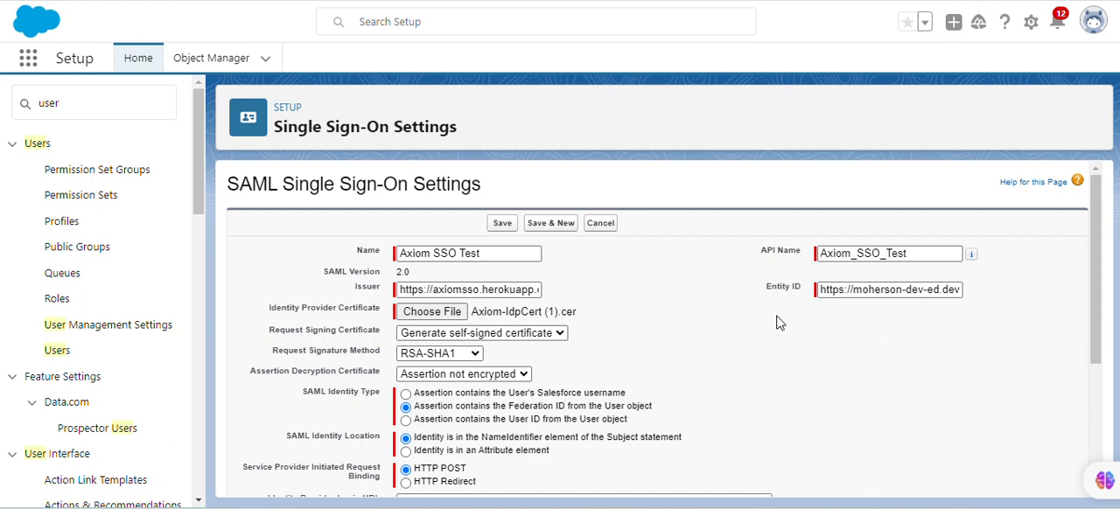
Review the Axiom SSO Test SAML configuration's field values and save the configuration
scroll(910, 340, "down", 3)
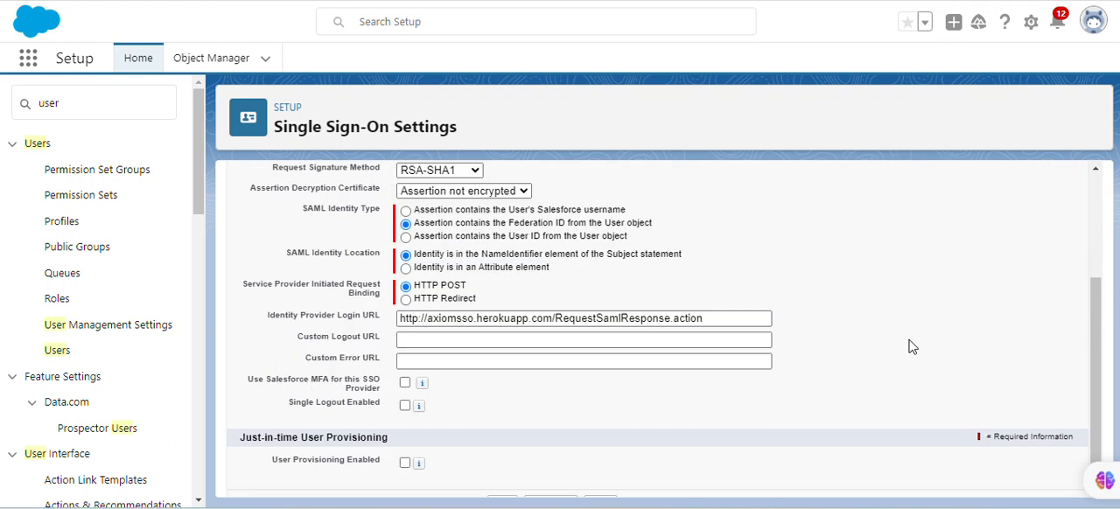
scroll(513, 437, "up", 1)
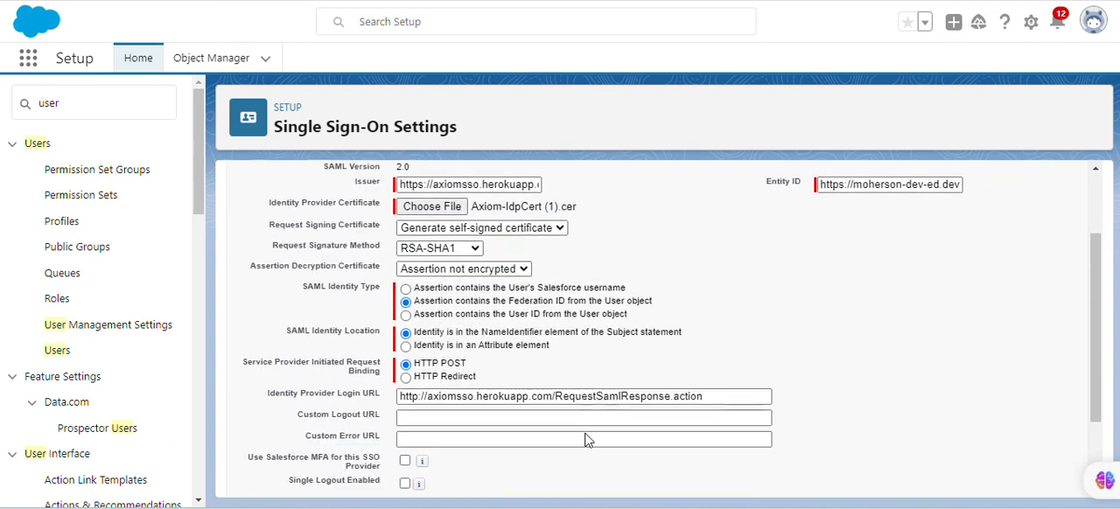
scroll(525, 446, "down", 1)
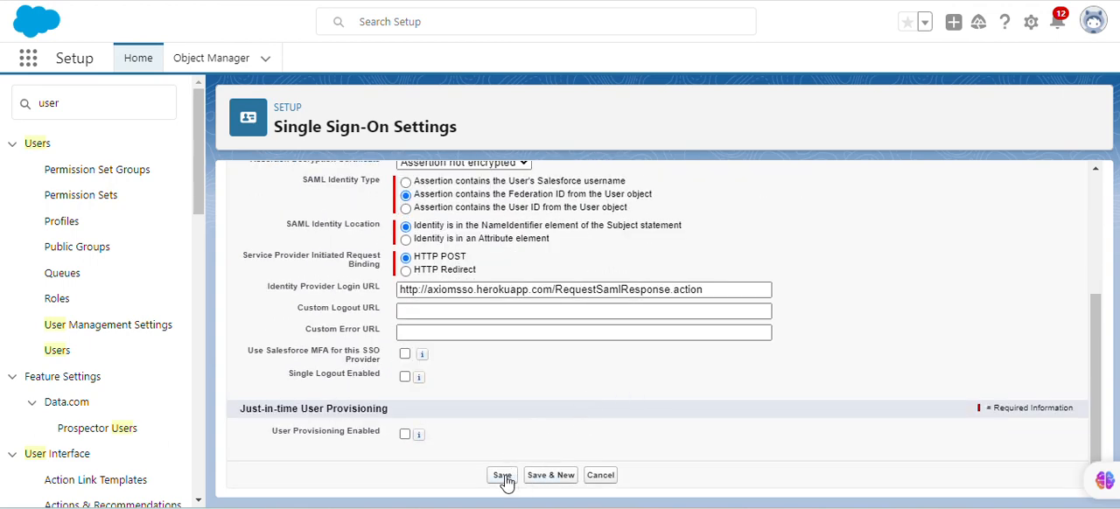
scroll(608, 417, "up", 1)
scroll(609, 410, "down", 1)
scroll(586, 385, "down", 1)
scroll(595, 376, "up", 3)
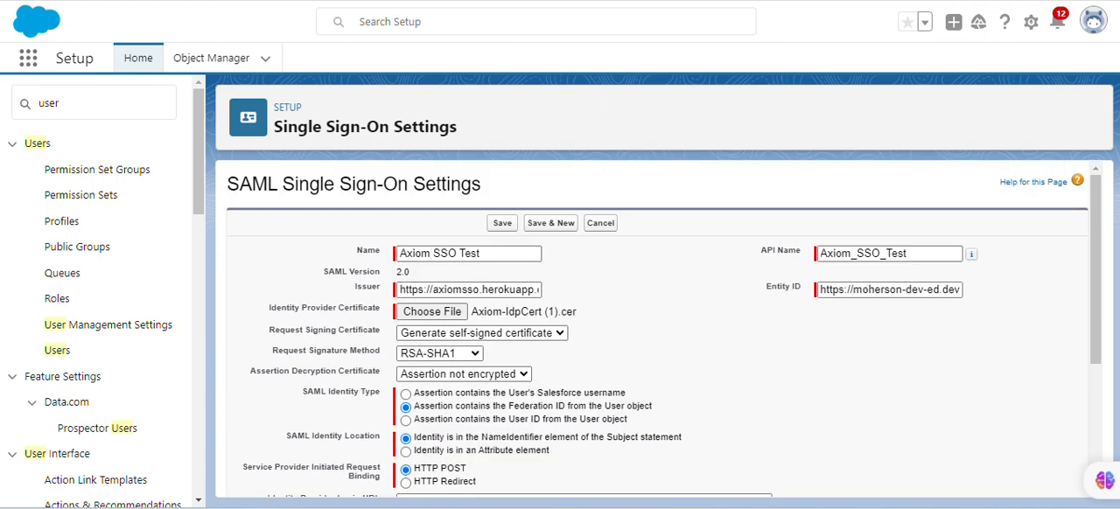
left_click(502, 224)
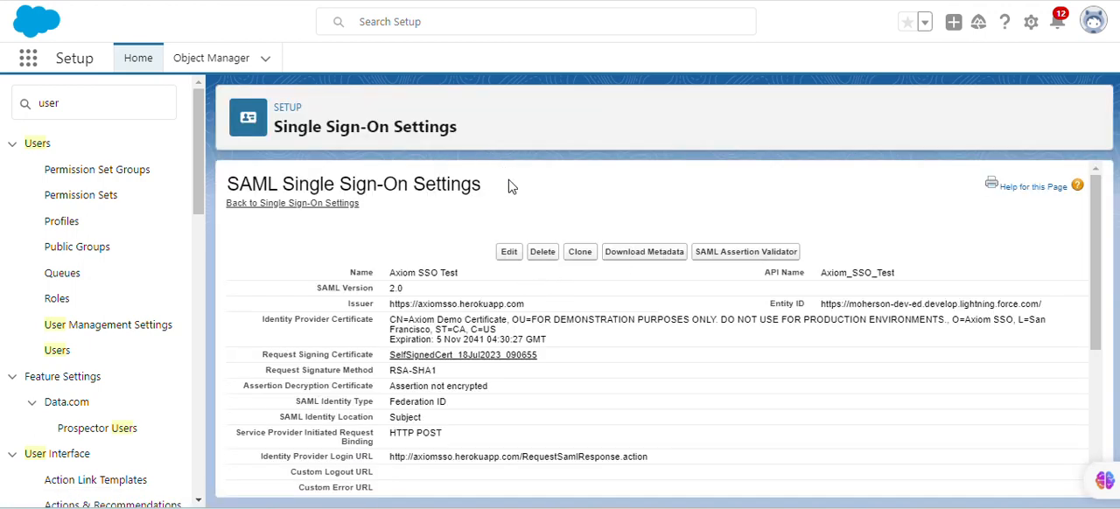
left_click(508, 251)
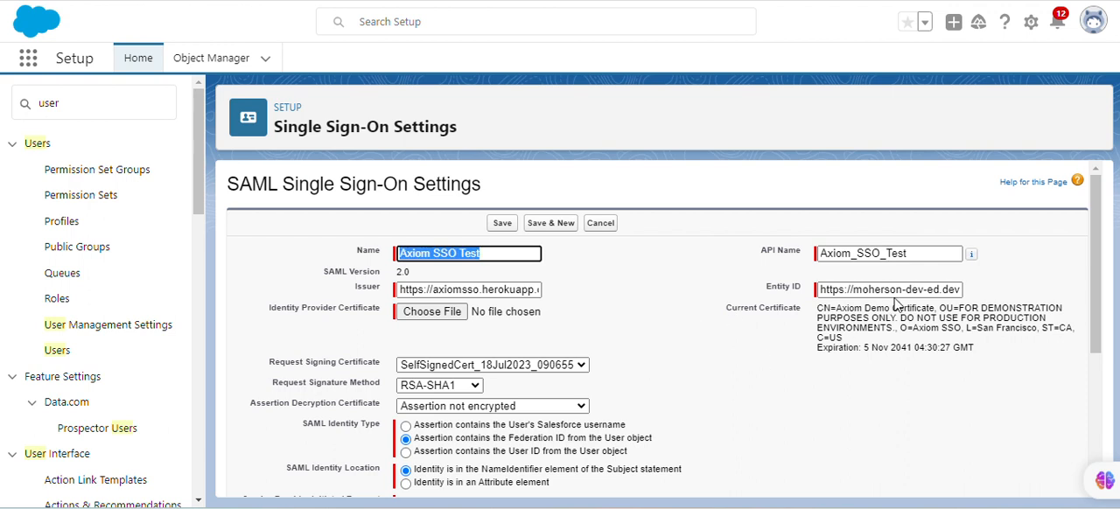
left_click(917, 289)
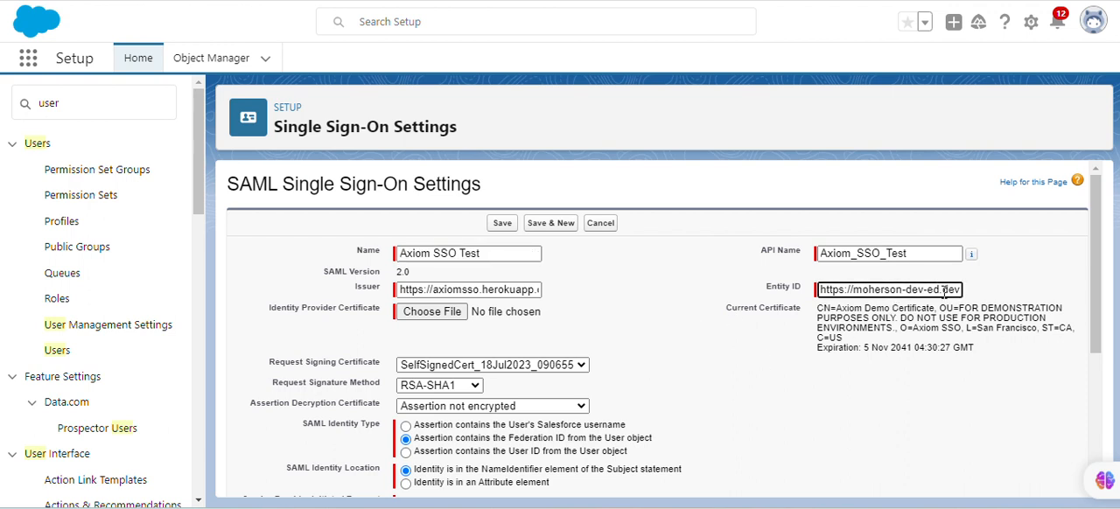
key("Right")
key("Right")
key("Right")
key("Right")
key("Right")
key("Right")
key("Right")
key("Right")
key("Right")
key("Right")
key("Right")
key("Right")
key("Right")
key("Right")
key("Right")
key("Right")
key("Right")
key("Right")
key("Right")
key("Right")
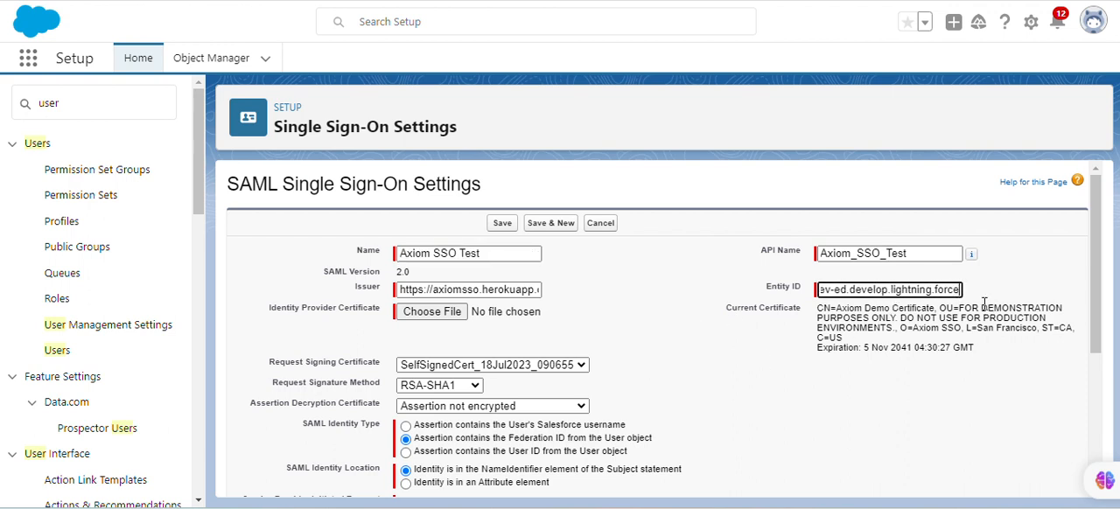
key("BackSpace")
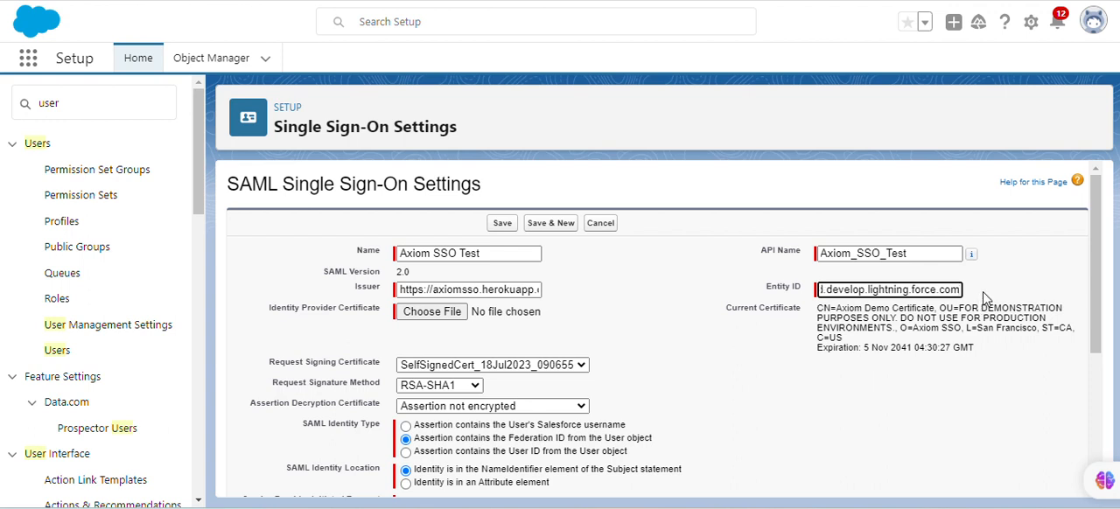
left_click(962, 312)
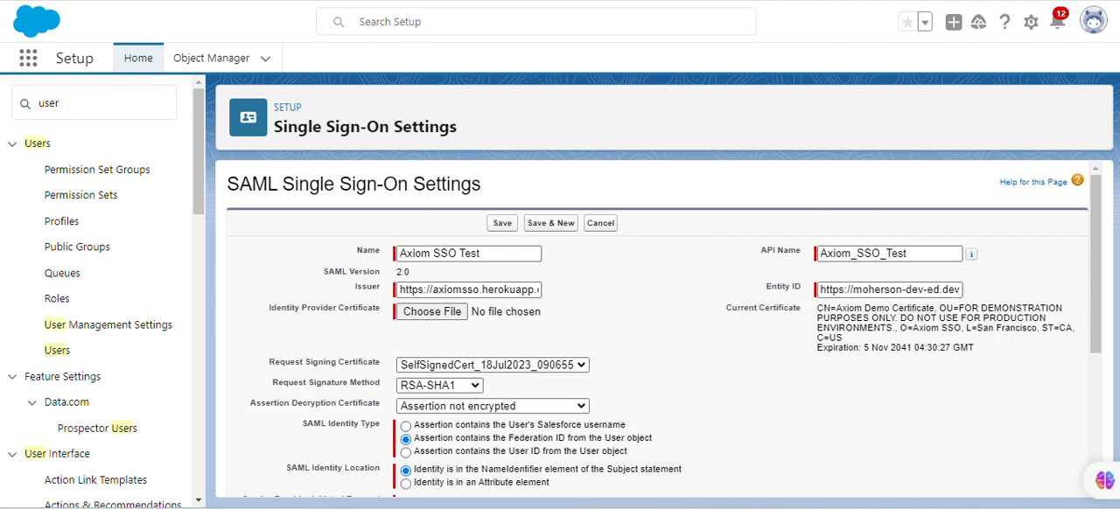
left_click(502, 224)
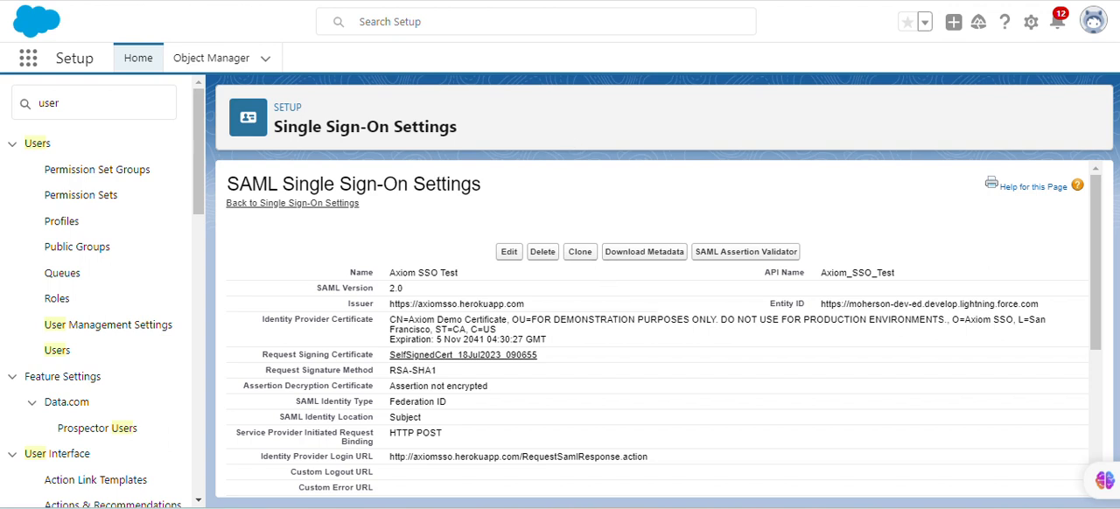
Search Setup for "permi", open Permission Sets and start creating a new permission set
left_click_drag(90, 105, 4, 103)
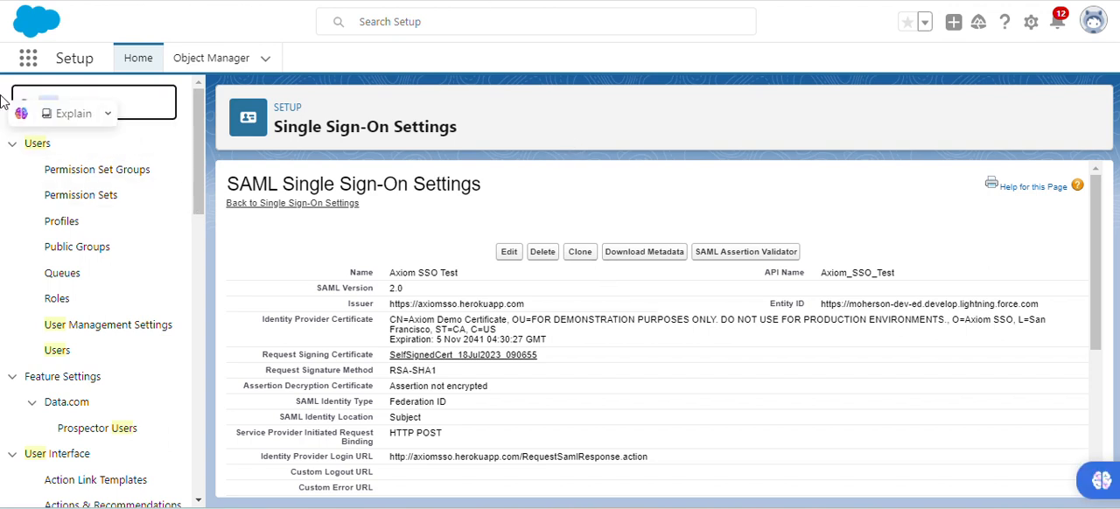
type("per")
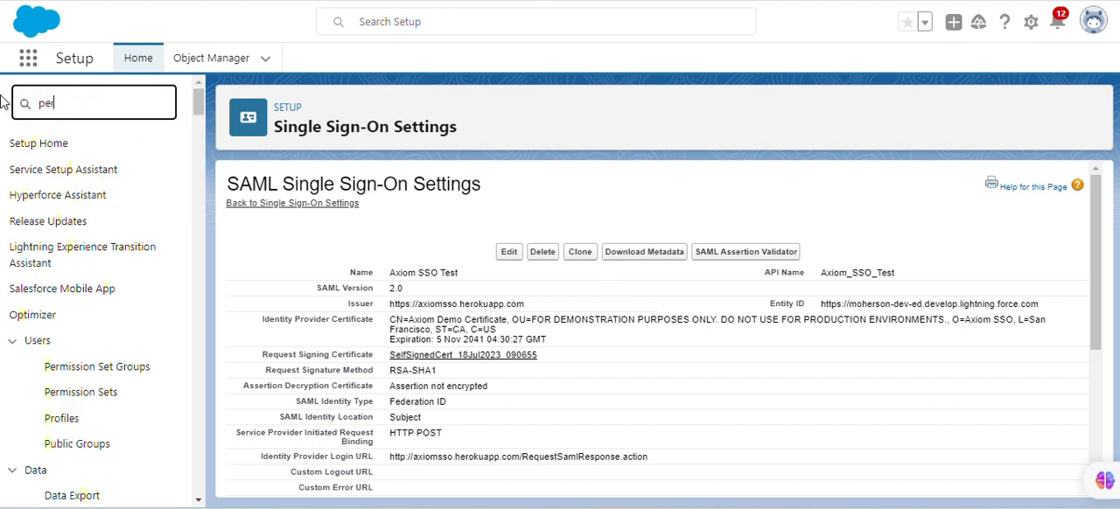
type("mi")
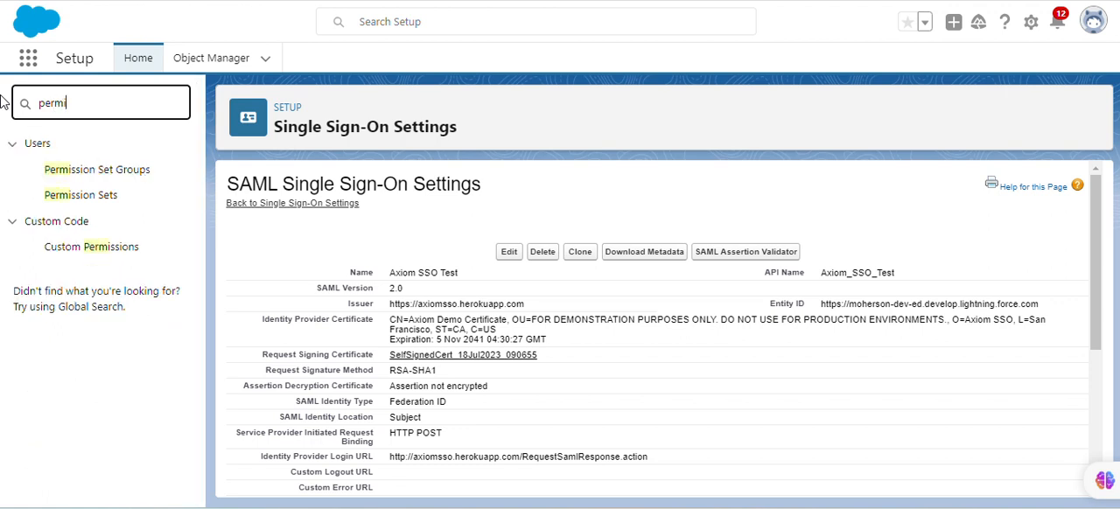
left_click(83, 197)
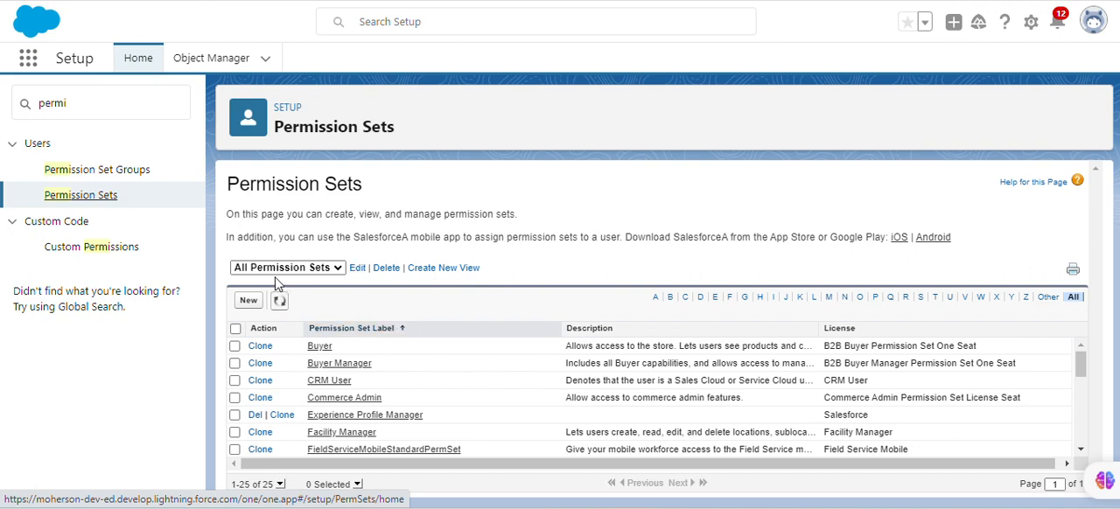
left_click(255, 302)
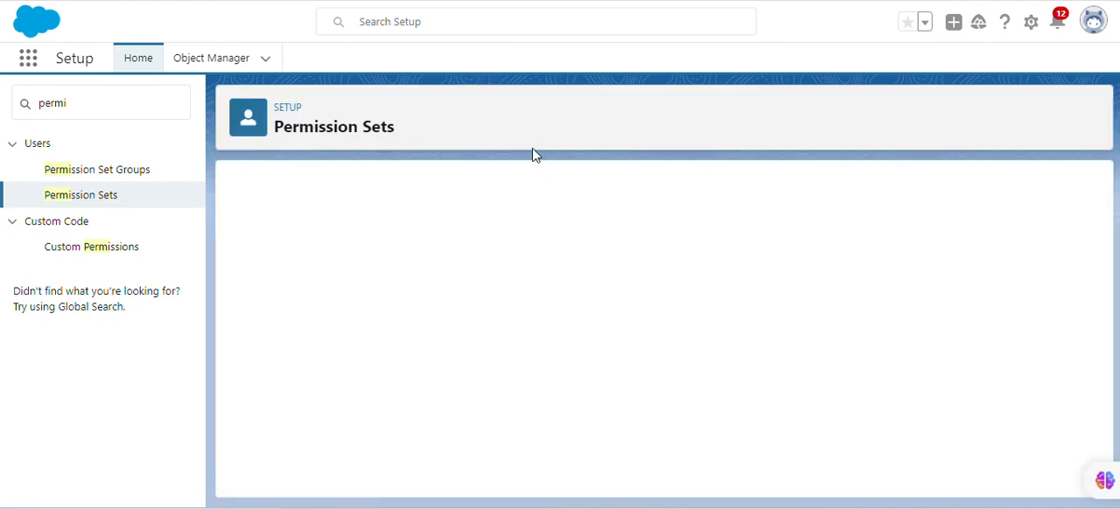
Switch to the Trailhead instructions, find the permission set requirement and copy the name Single Sign-On
left_click(530, 0)
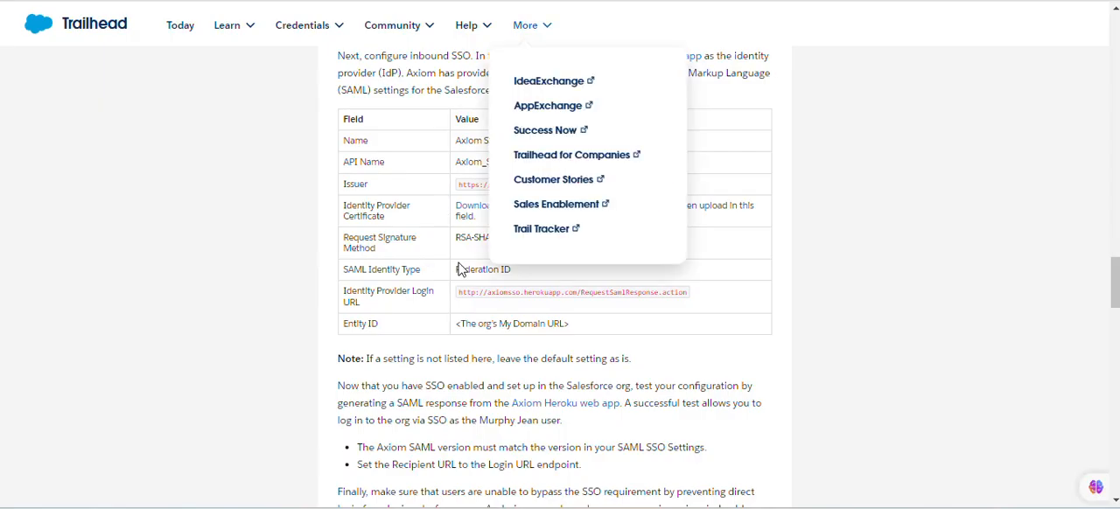
scroll(464, 218, "up", 2)
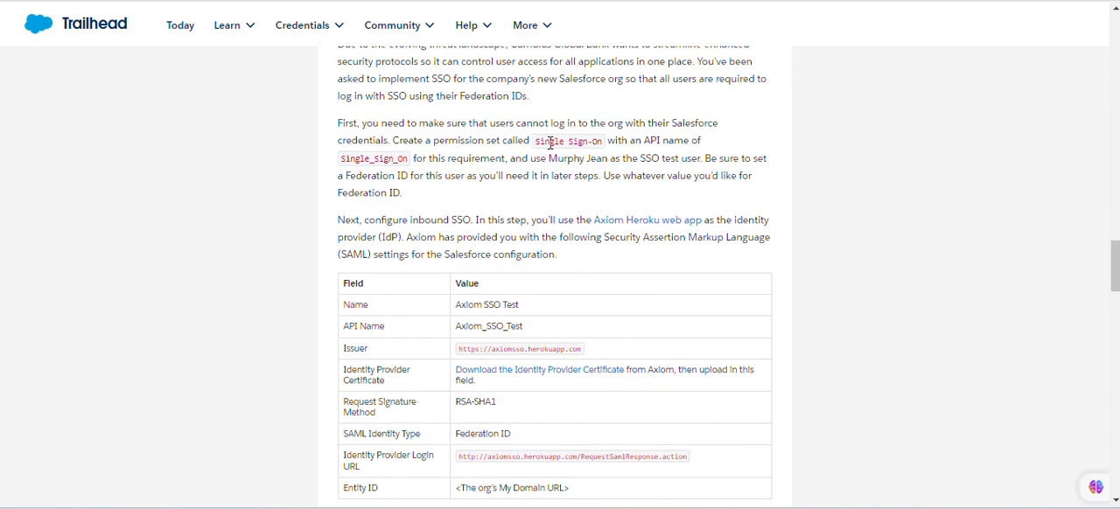
scroll(461, 122, "up", 1)
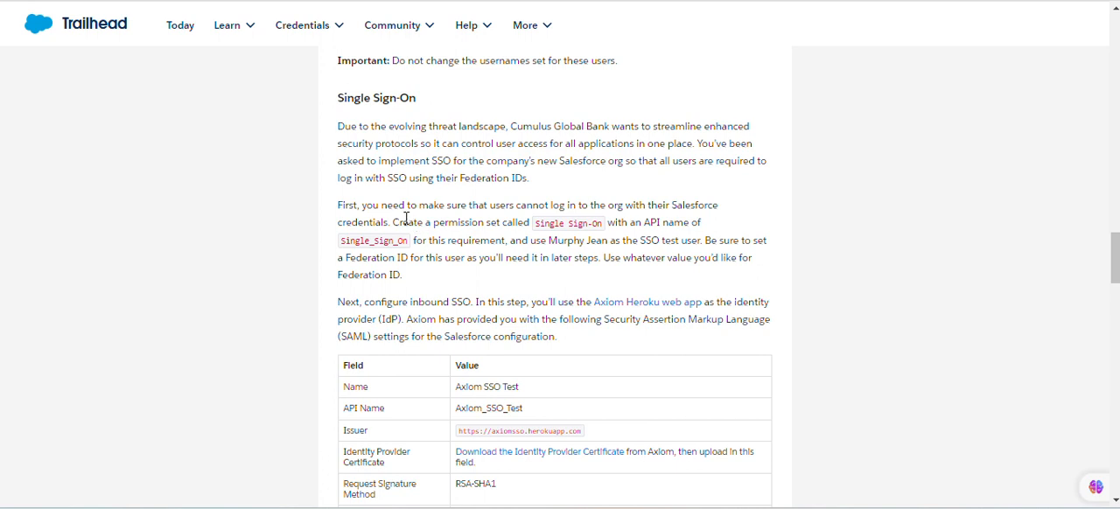
left_click_drag(398, 219, 603, 229)
key("ctrl+c")
left_click(539, 222)
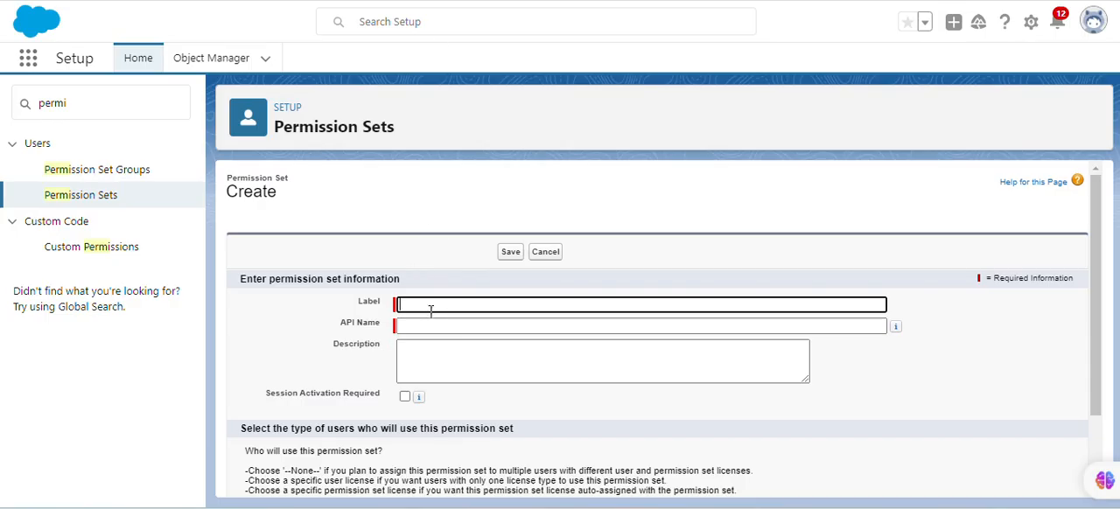
Give the new permission set the label Single Sign-On and the API name Single_Sign_On, and save it
key("ctrl+v")
left_click(483, 324)
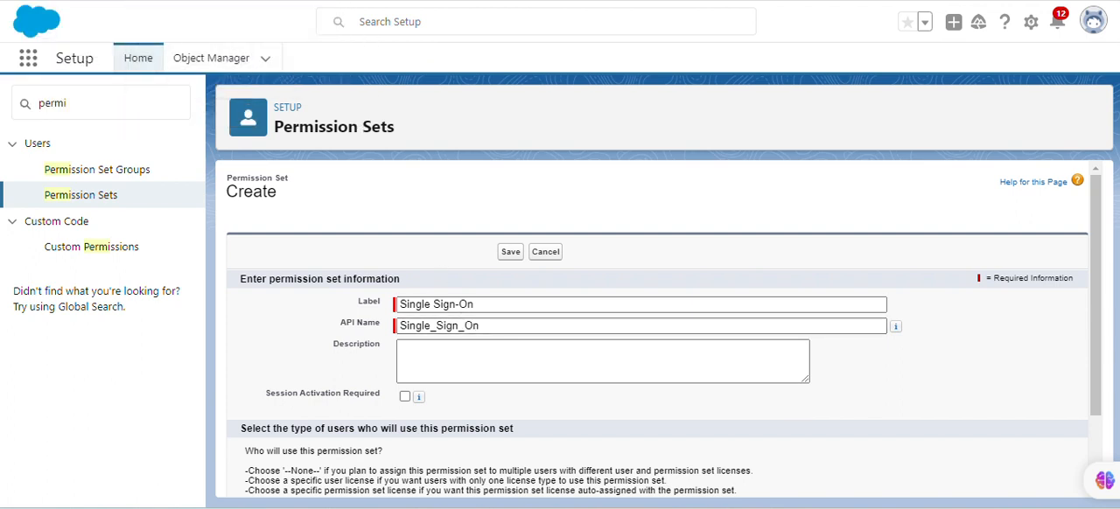
scroll(572, 309, "down", 1)
scroll(572, 310, "up", 1)
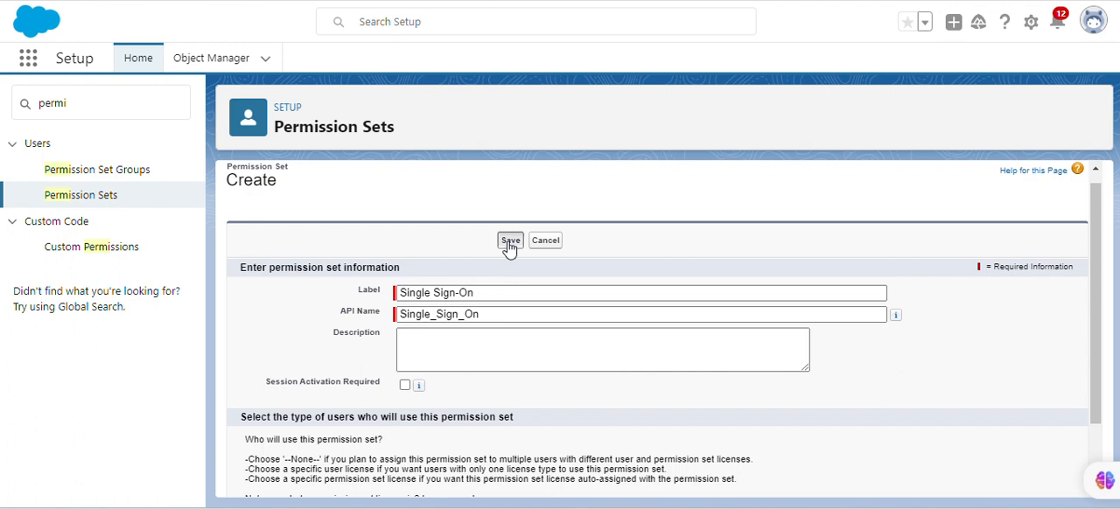
left_click(510, 242)
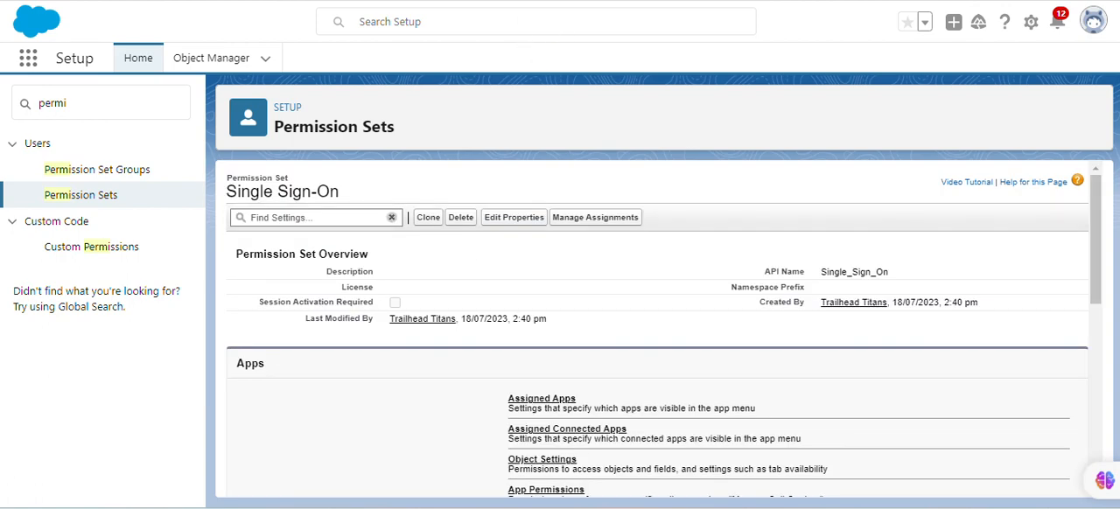
Enable the "Is Single Sign-On Enabled" system permission in the Single Sign-On permission set and save the permission change
scroll(468, 289, "down", 5)
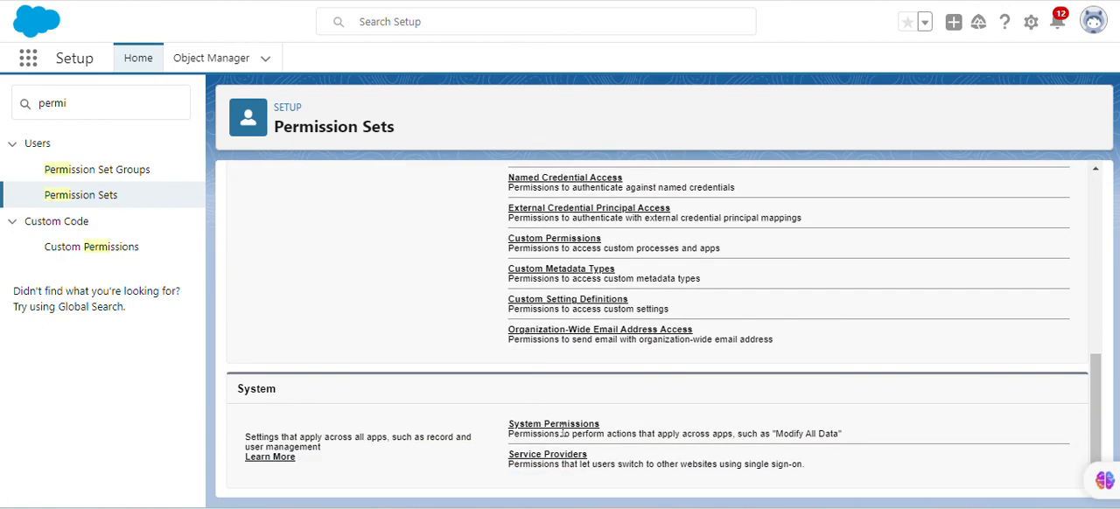
left_click(562, 425)
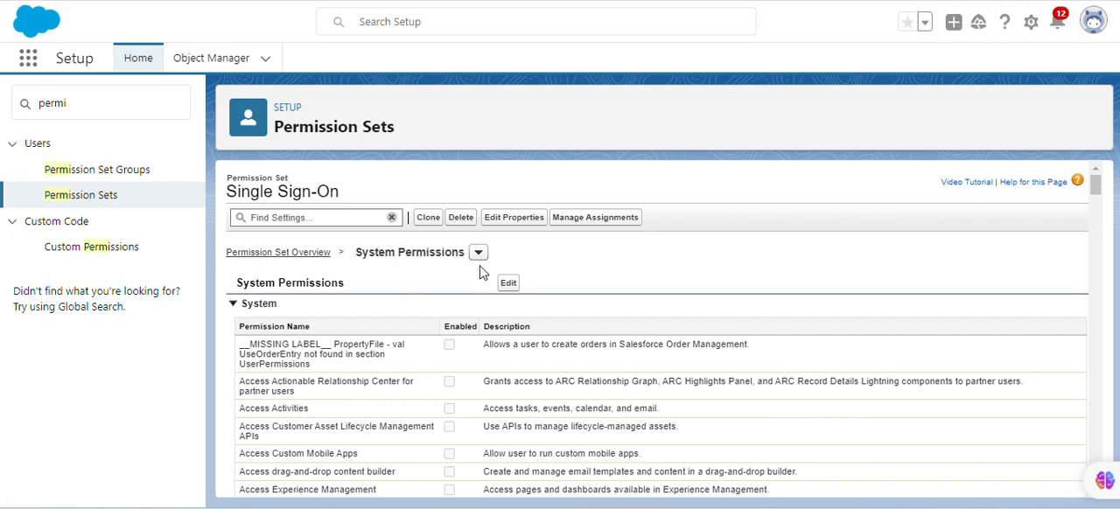
left_click(505, 283)
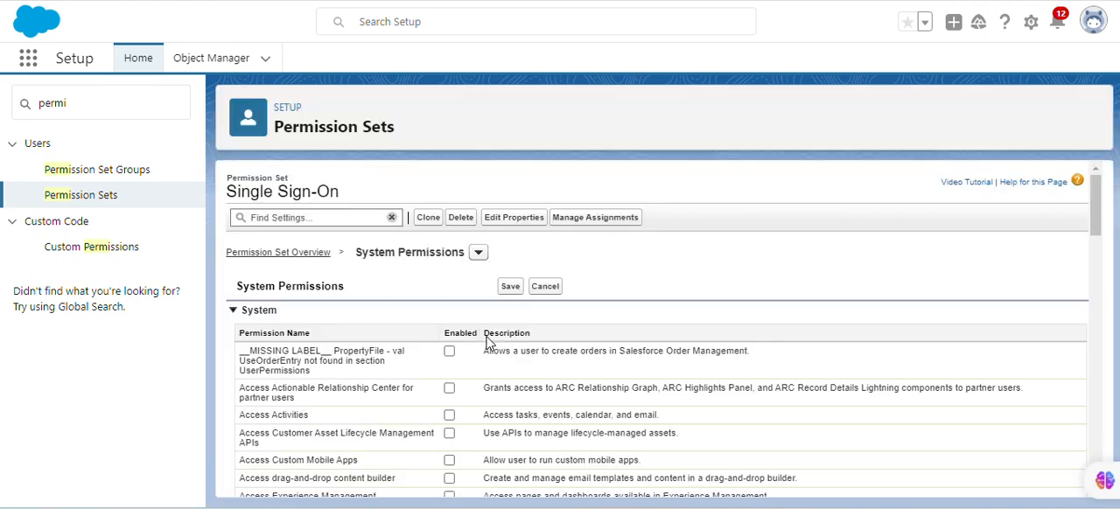
scroll(465, 375, "down", 15)
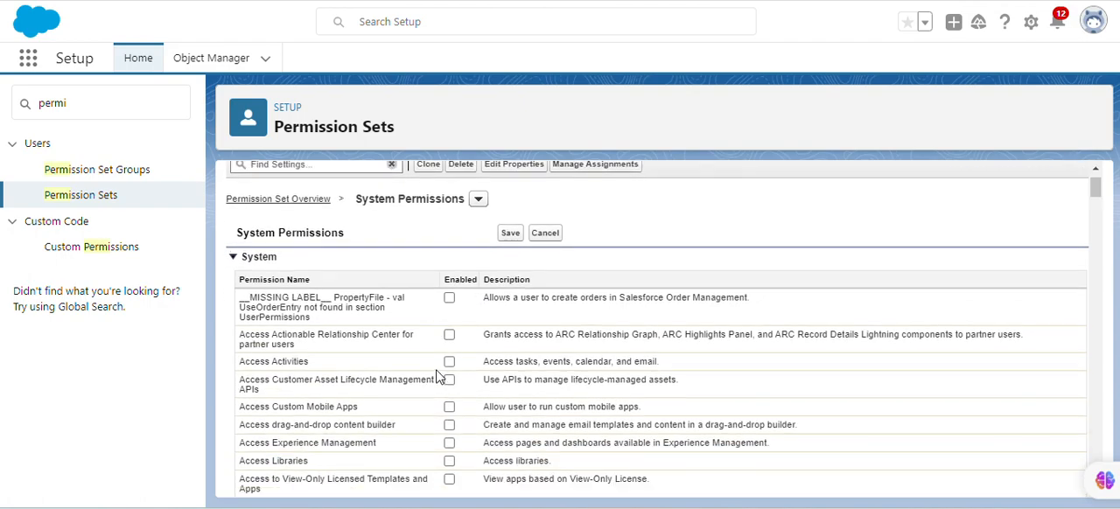
scroll(429, 388, "down", 8)
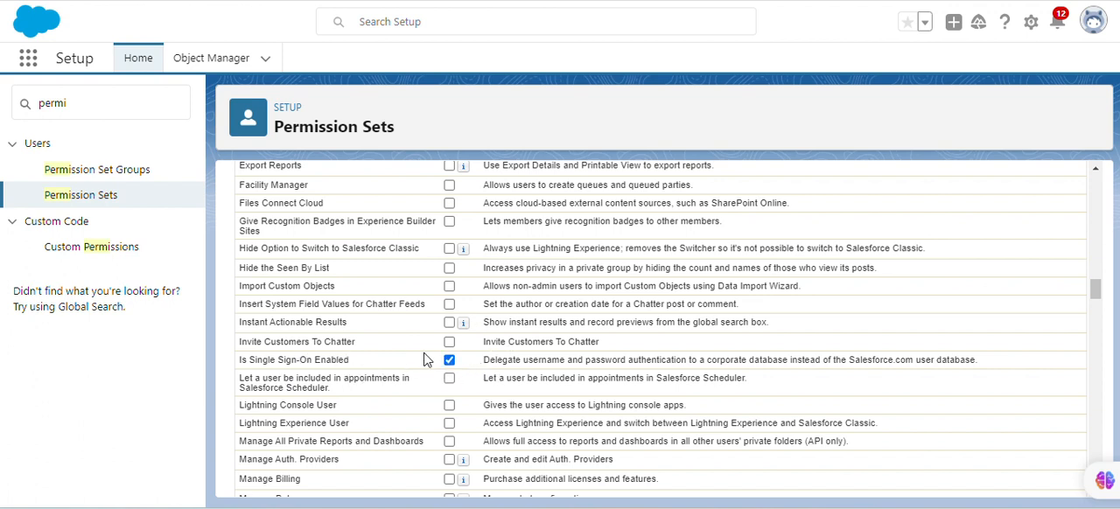
scroll(562, 371, "up", 15)
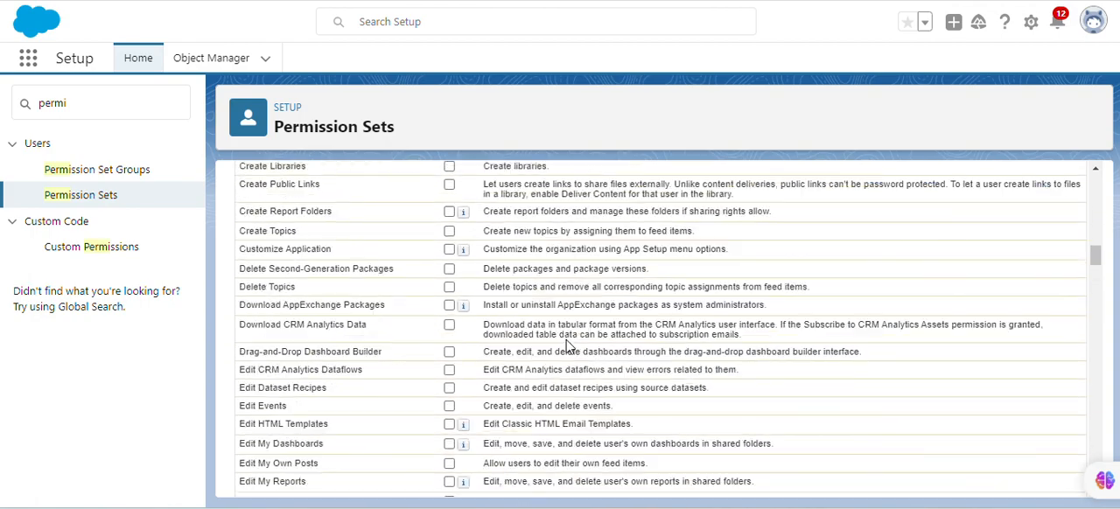
left_click(534, 291)
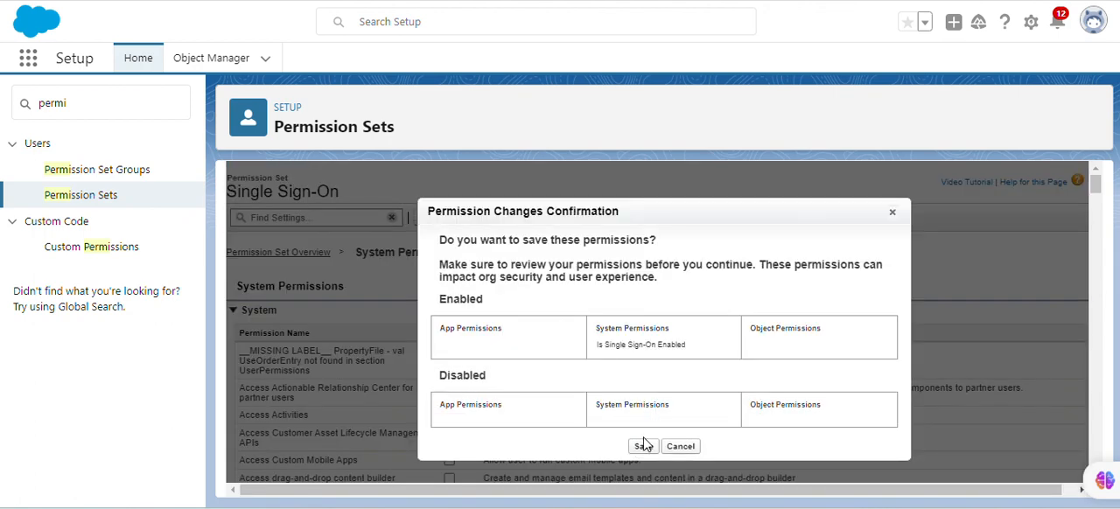
left_click(646, 448)
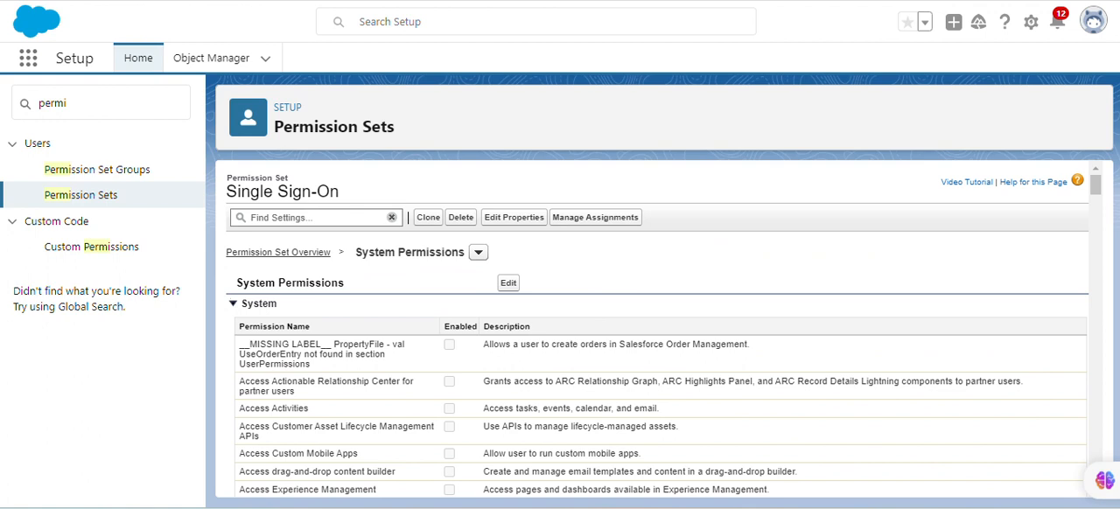
Assign the Single Sign-On permission set to the SSO test user with the Standard Platform User profile and finish the assignment
left_click(579, 219)
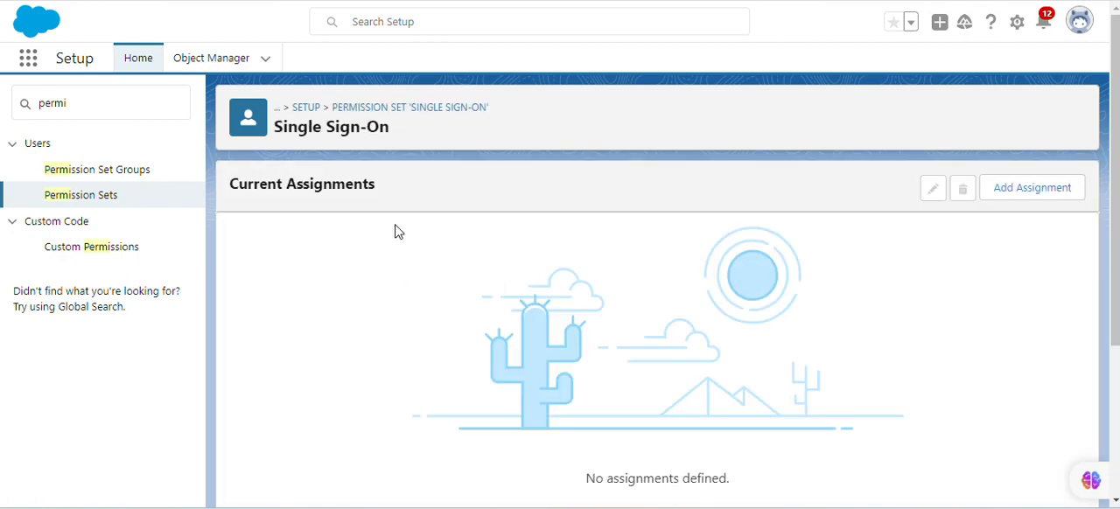
left_click(1016, 193)
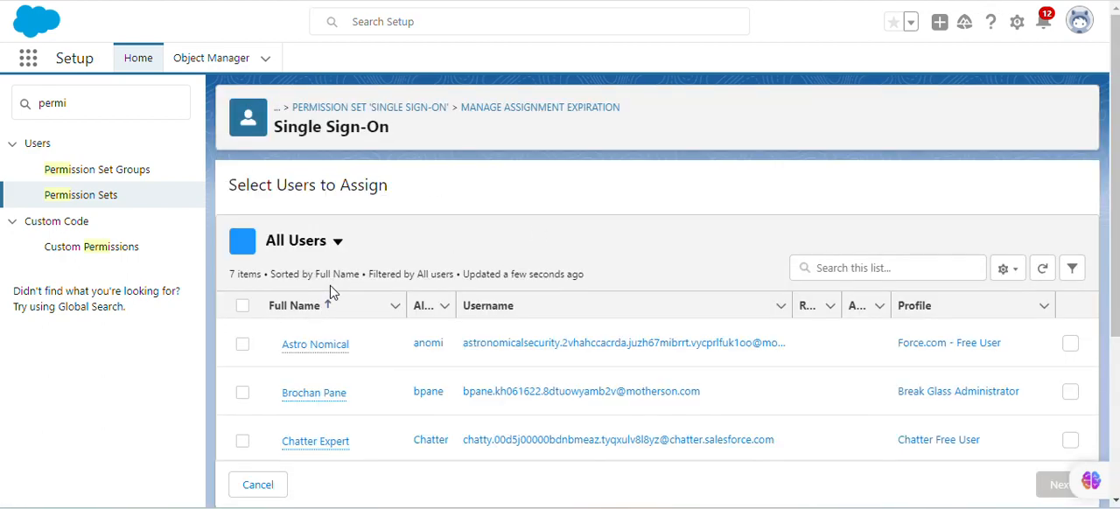
scroll(341, 398, "down", 3)
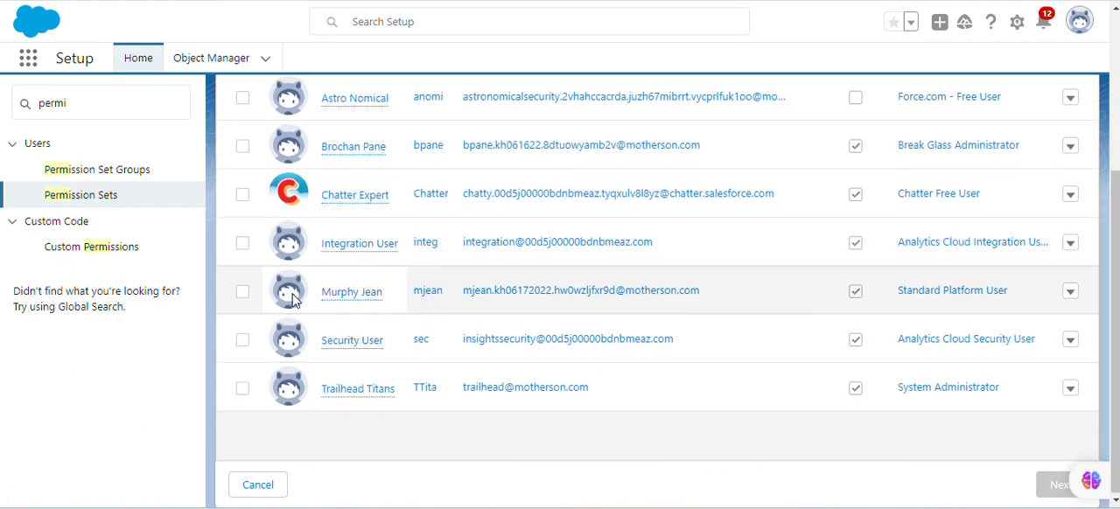
left_click(242, 291)
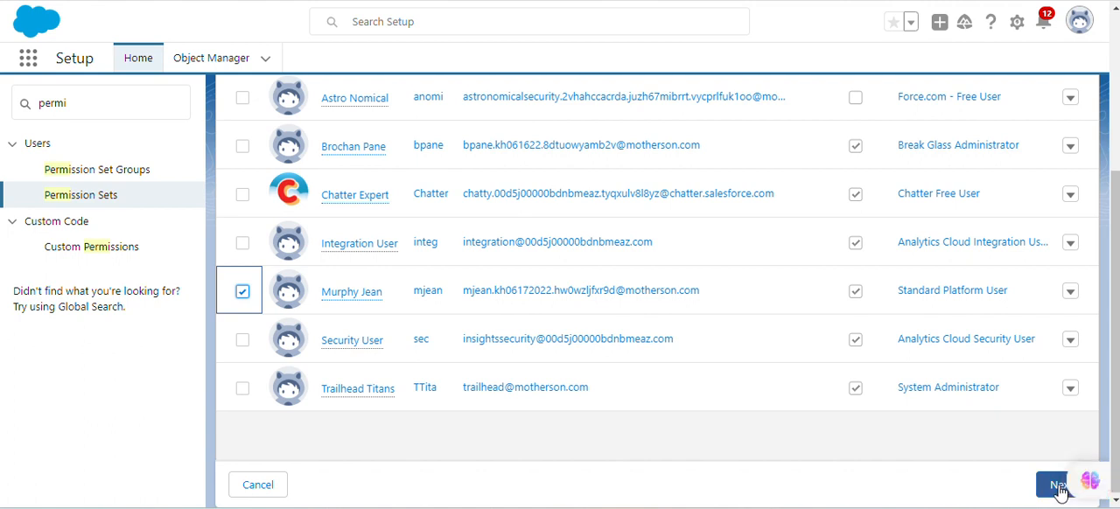
left_click(1073, 481)
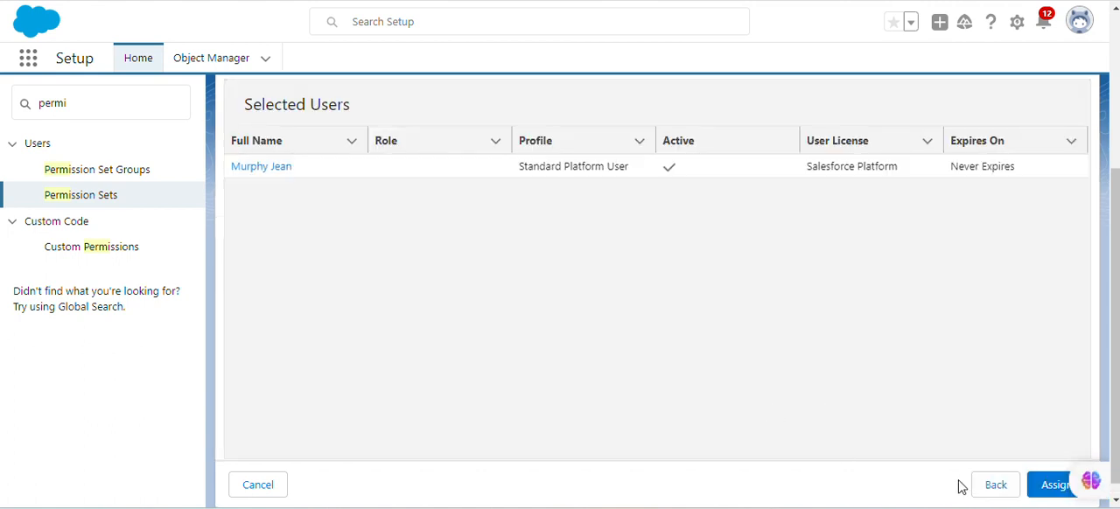
left_click(1041, 490)
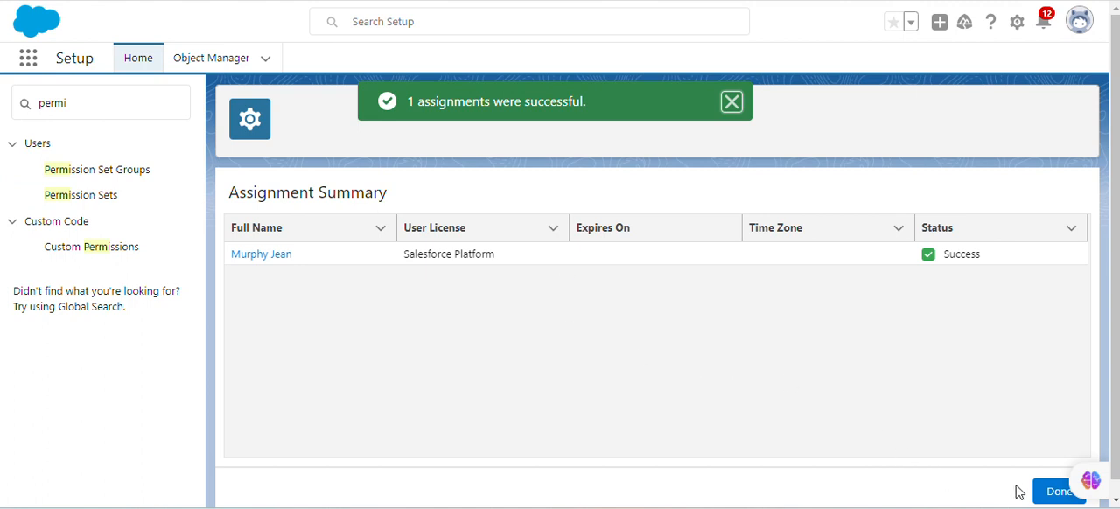
left_click(1054, 491)
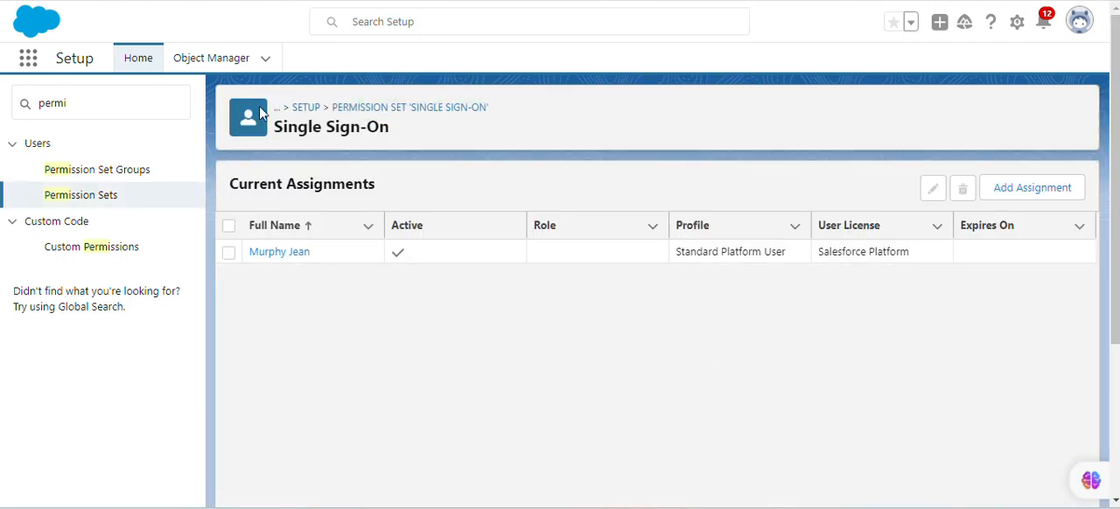
left_click_drag(70, 104, 33, 98)
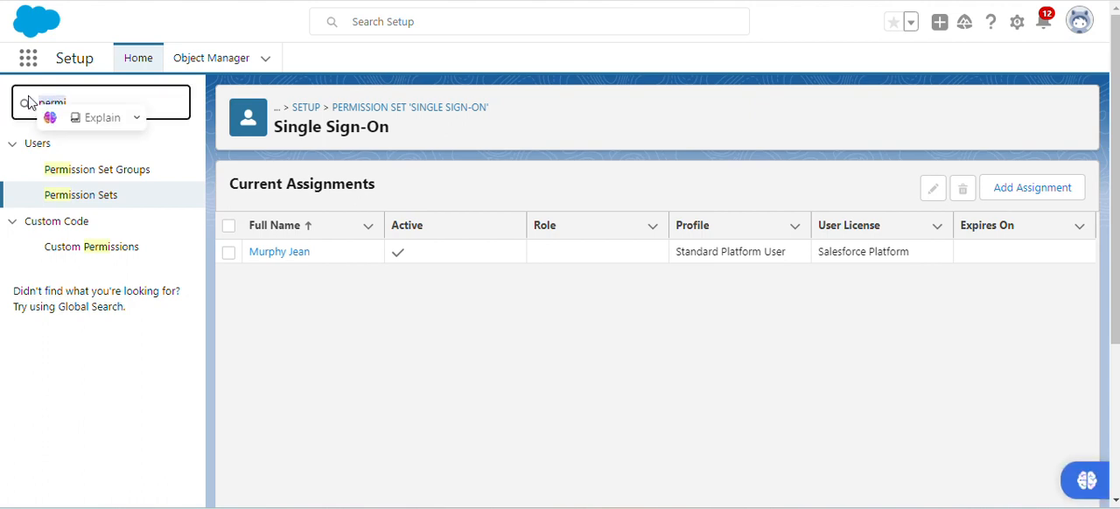
type("my d")
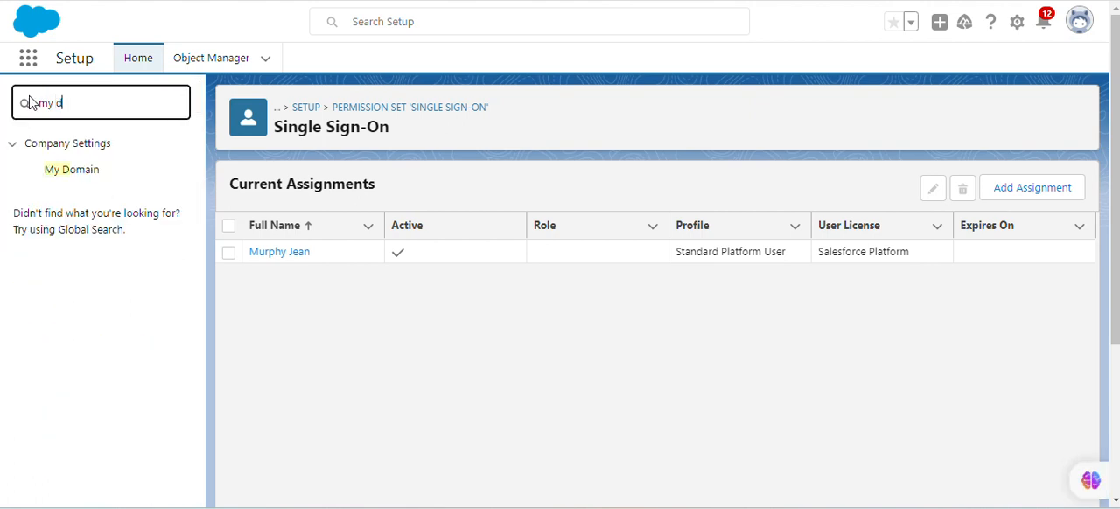
left_click(88, 169)
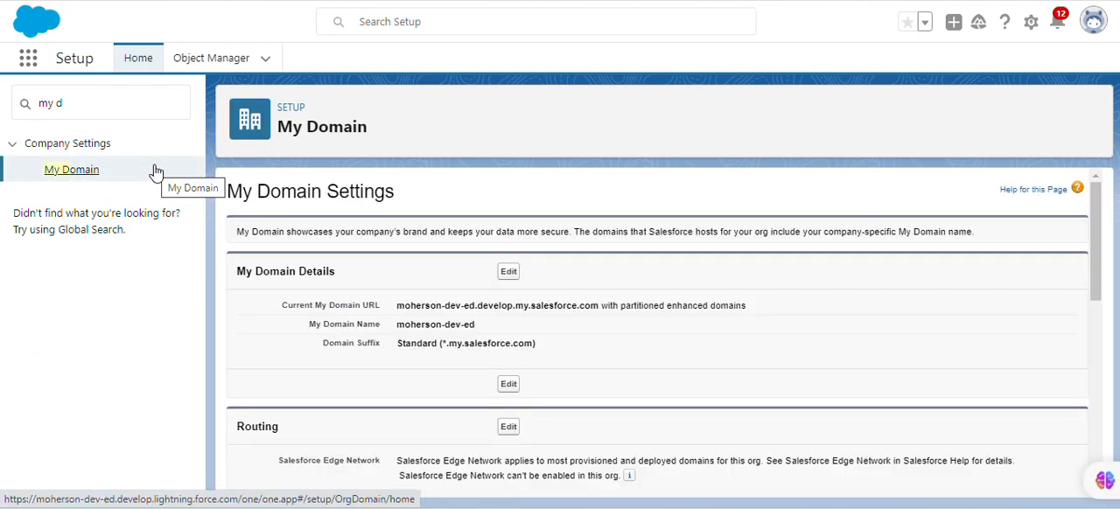
scroll(543, 328, "down", 3)
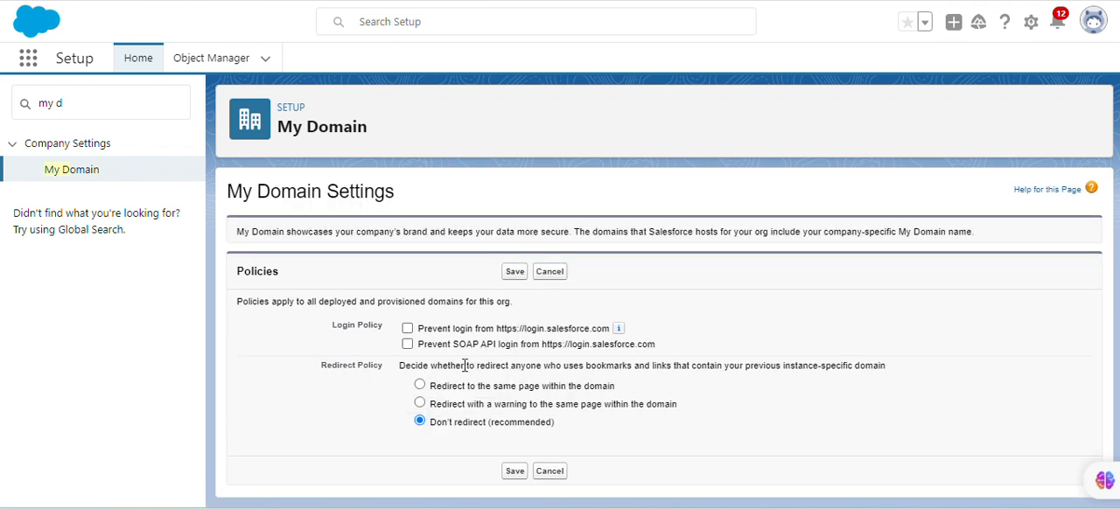
left_click(408, 329)
left_click(514, 272)
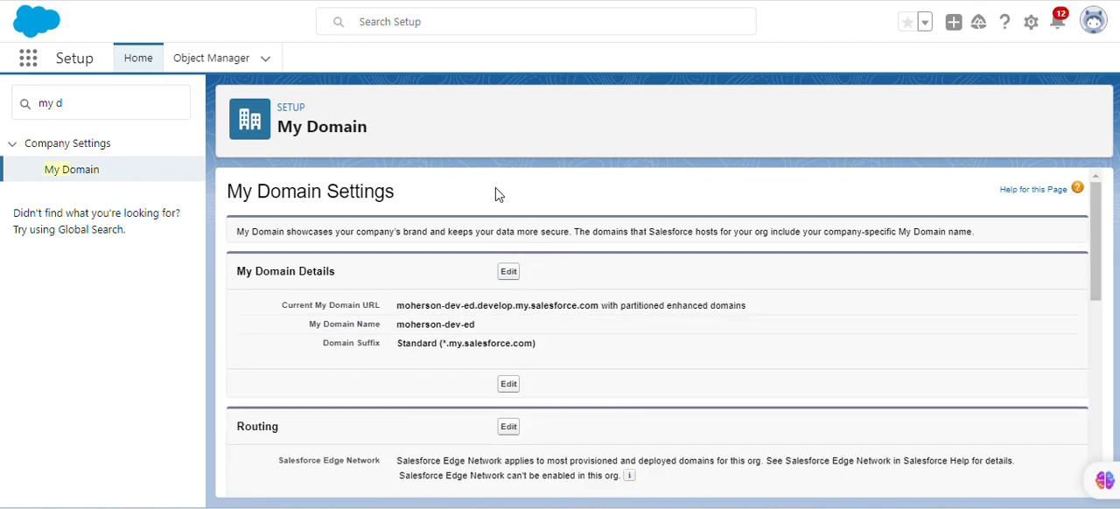
Check My Domain's Authentication Configuration against the Trailhead requirements for the SSO login button and the Login Form service
scroll(549, 348, "down", 1)
scroll(549, 349, "down", 4)
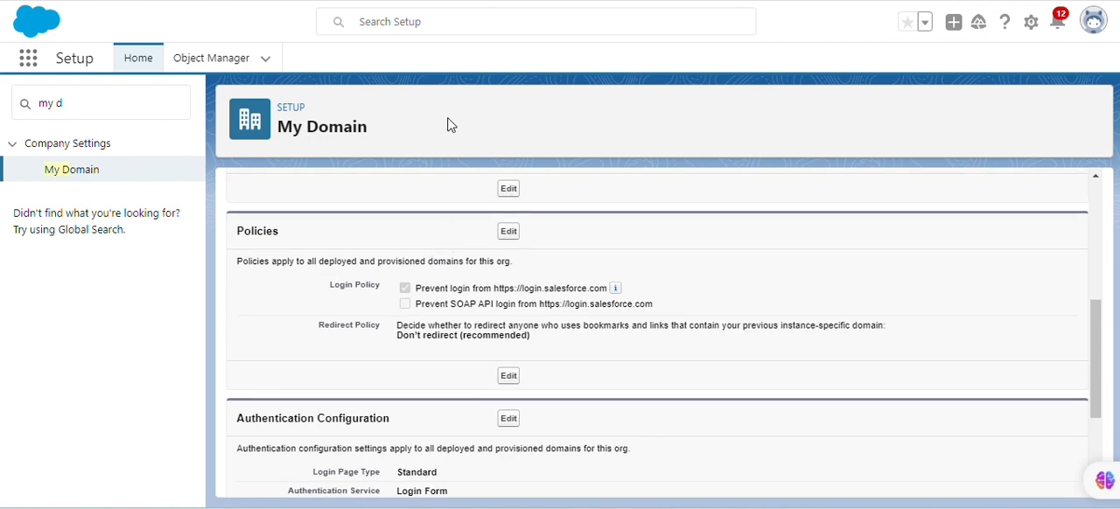
scroll(551, 263, "down", 2)
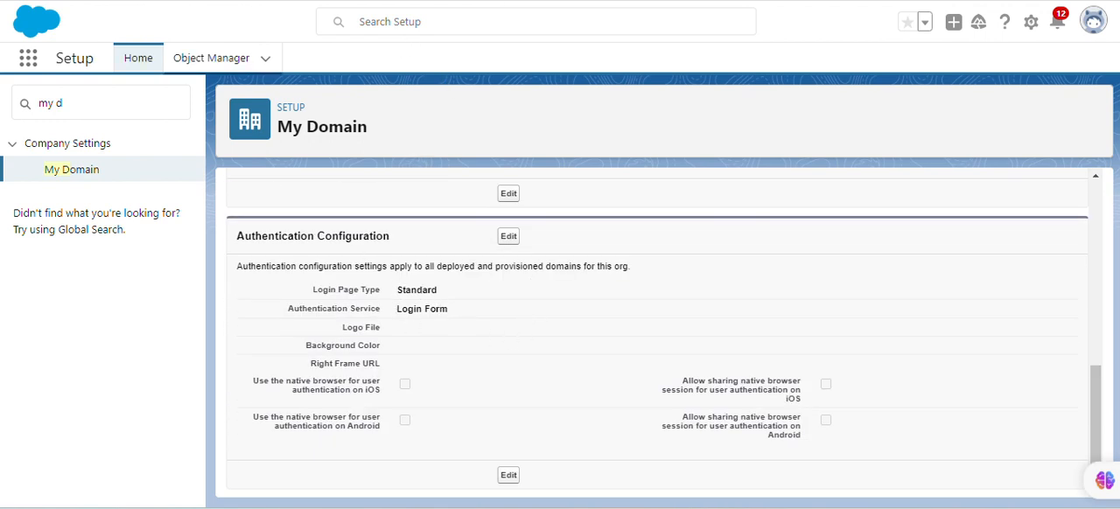
left_click(253, 1)
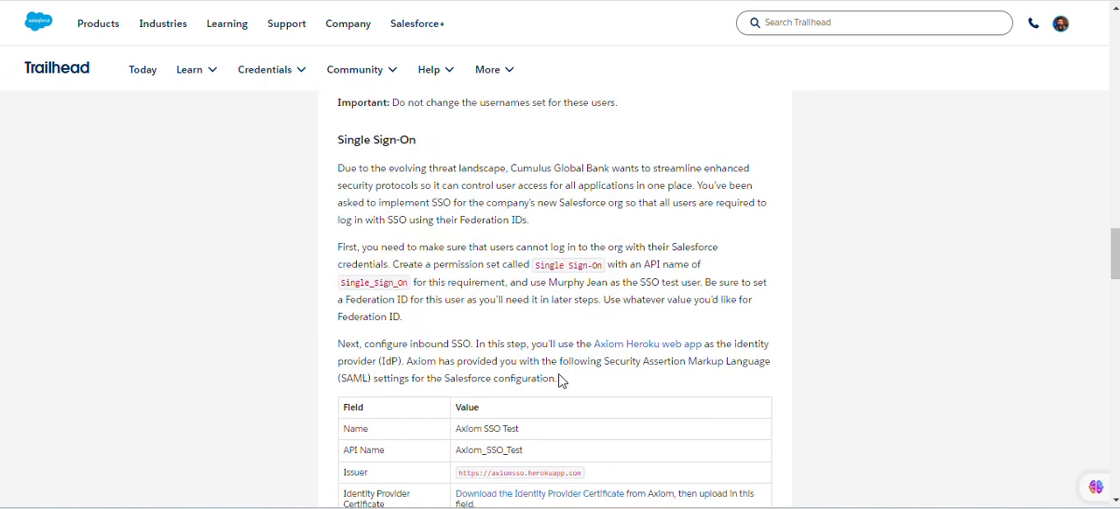
scroll(560, 378, "down", 6)
scroll(560, 374, "down", 2)
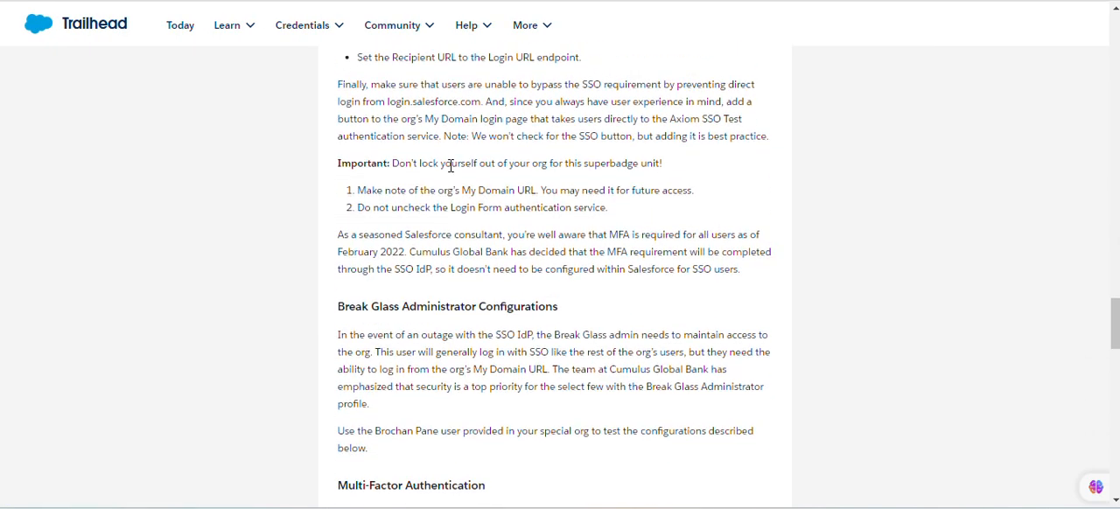
scroll(451, 166, "up", 1)
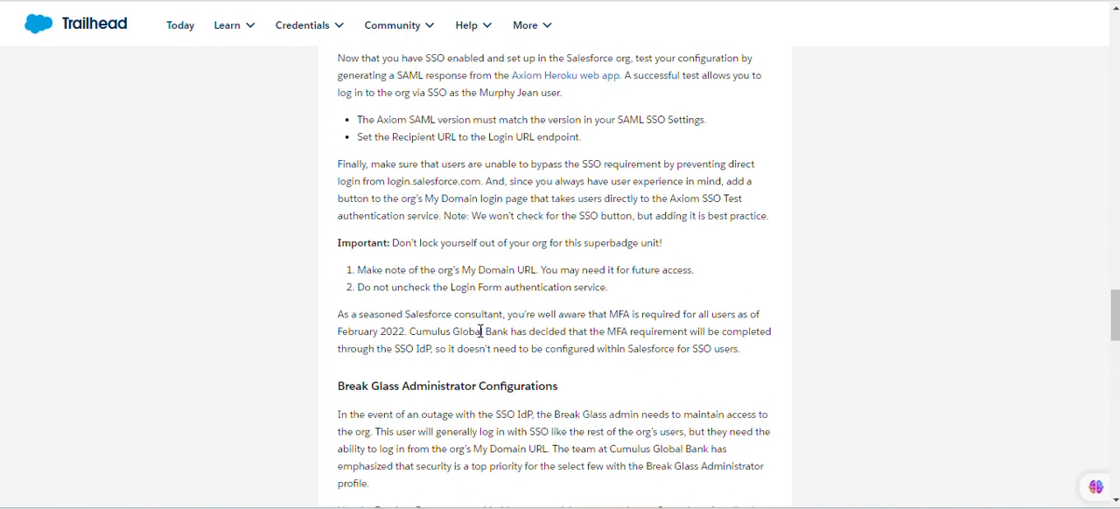
Return to Salesforce Setup and add Axiom SSO Test as an authentication service in My Domain's Authentication Configuration, keeping Login Form selected
key("ctrl+Tab")
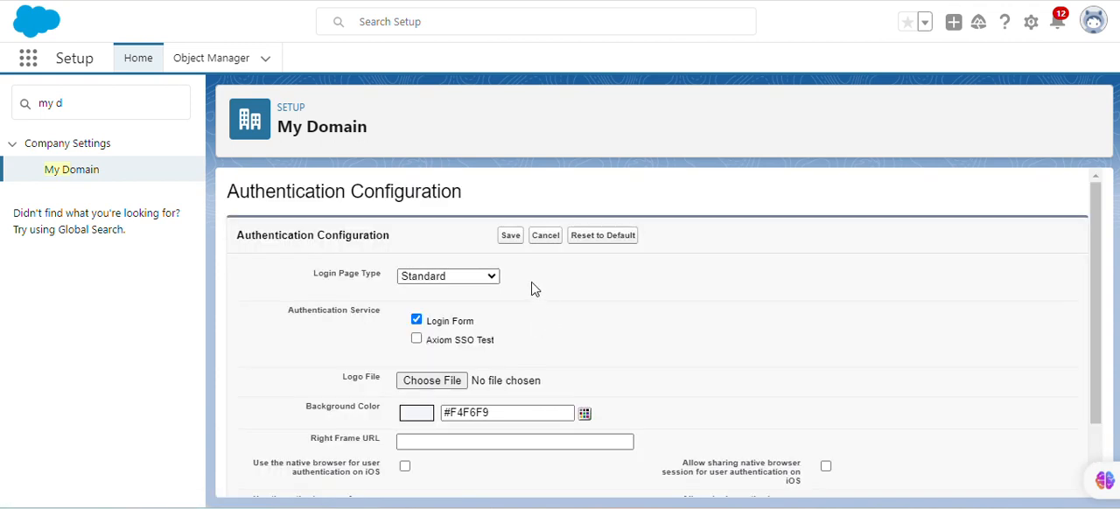
scroll(490, 345, "down", 2)
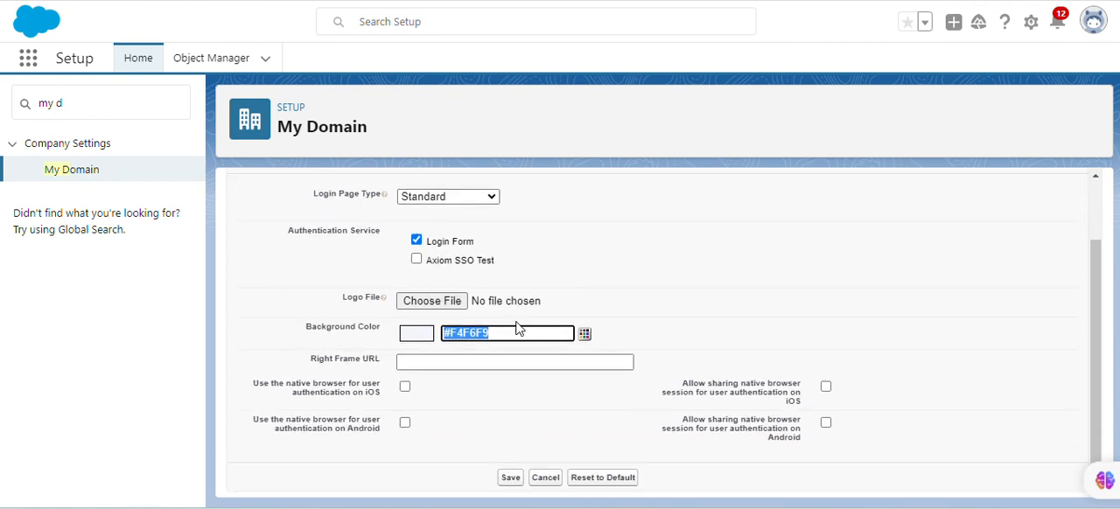
scroll(522, 295, "up", 2)
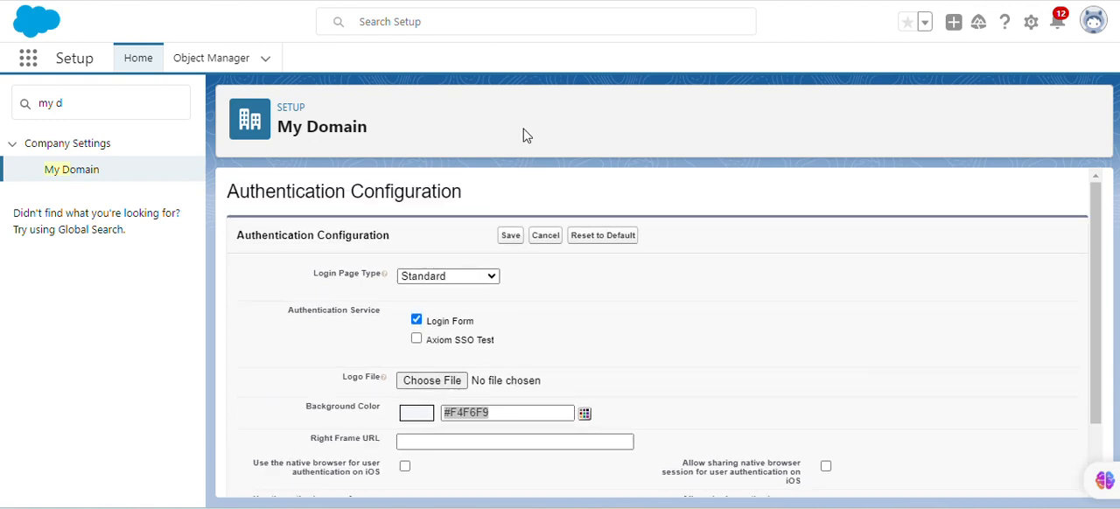
left_click(442, 341)
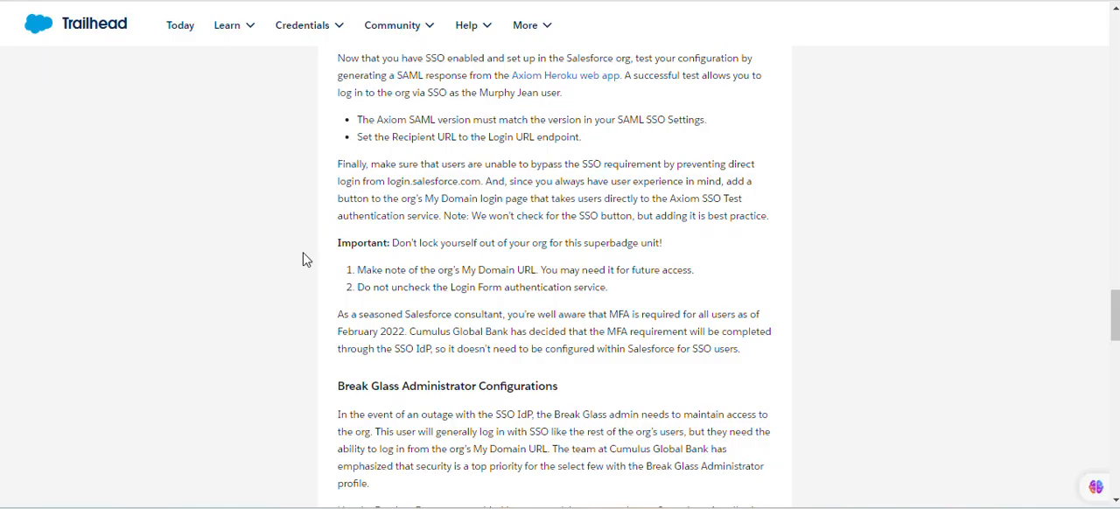
Open the Axiom Heroku web app from the Single Sign-On section of the Trailhead instructions and close an unneeded browser tab
scroll(537, 257, "up", 3)
scroll(578, 249, "up", 5)
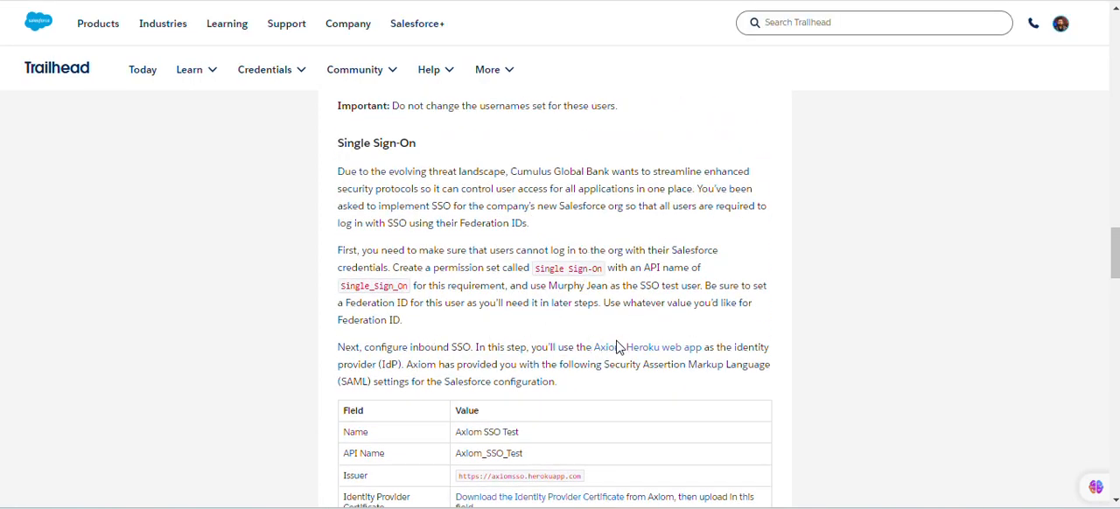
left_click(627, 350)
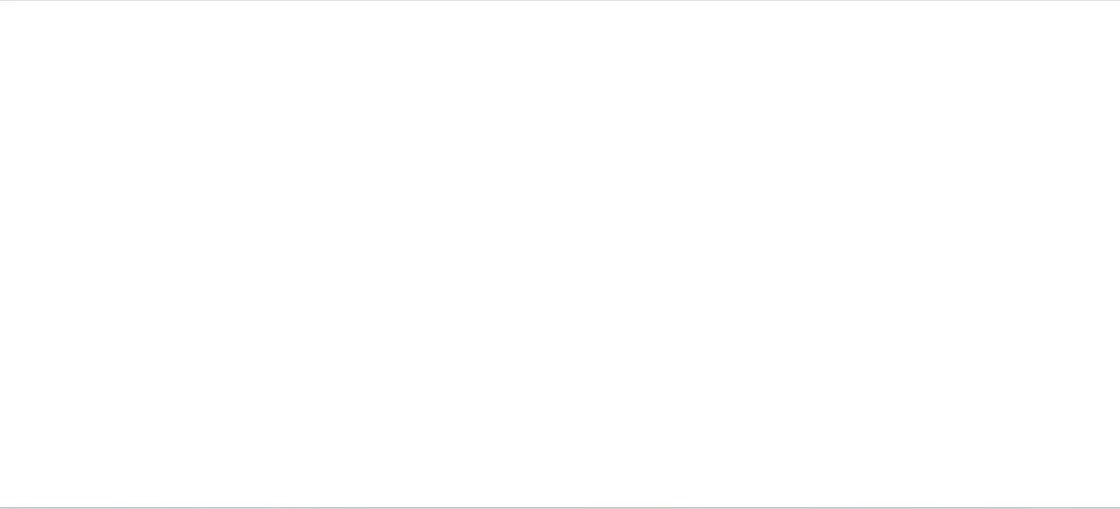
right_click(418, 0)
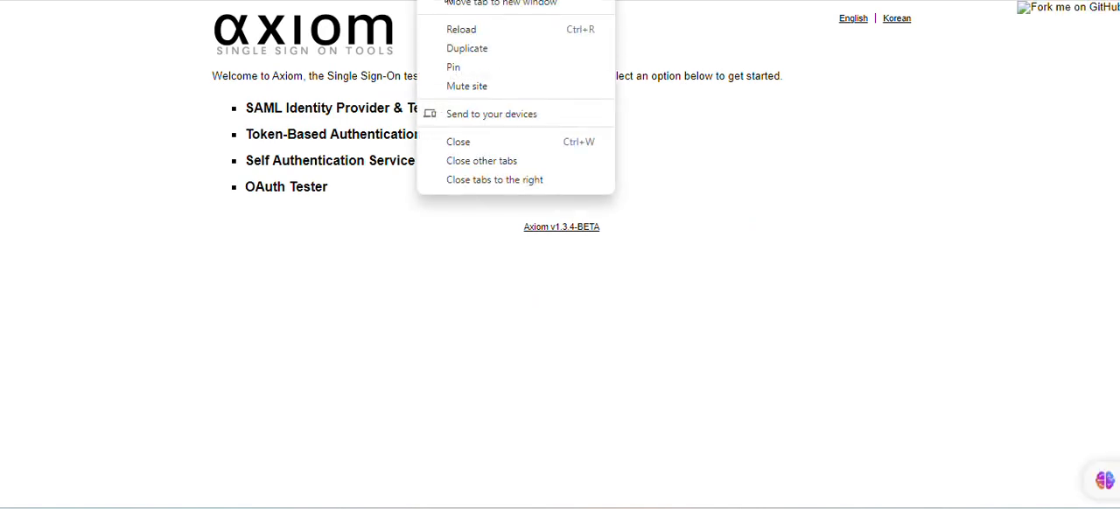
left_click(466, 145)
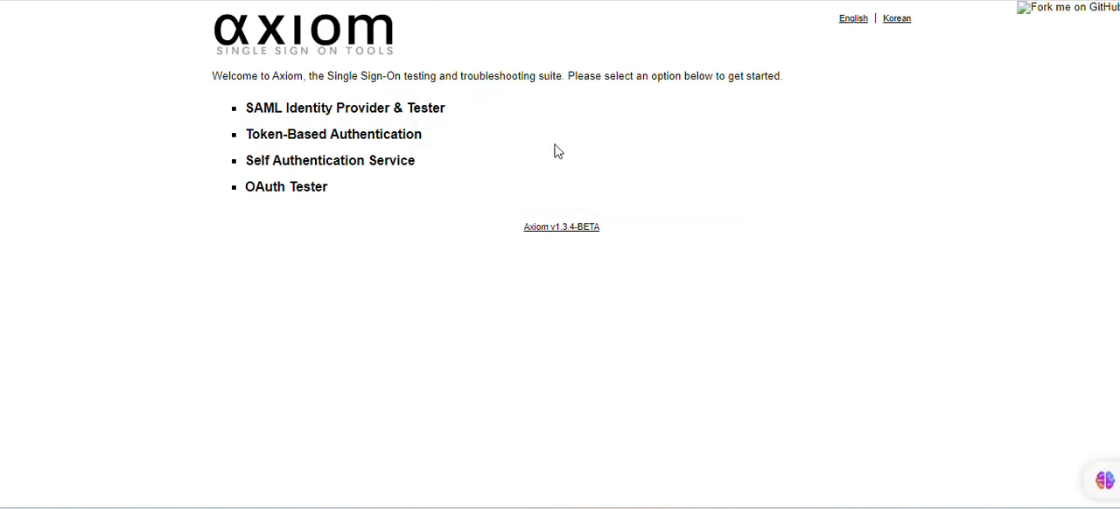
Open the SAML Response request form under SAML Identity Provider & Tester and set the SAML version to 2.0
left_click(297, 112)
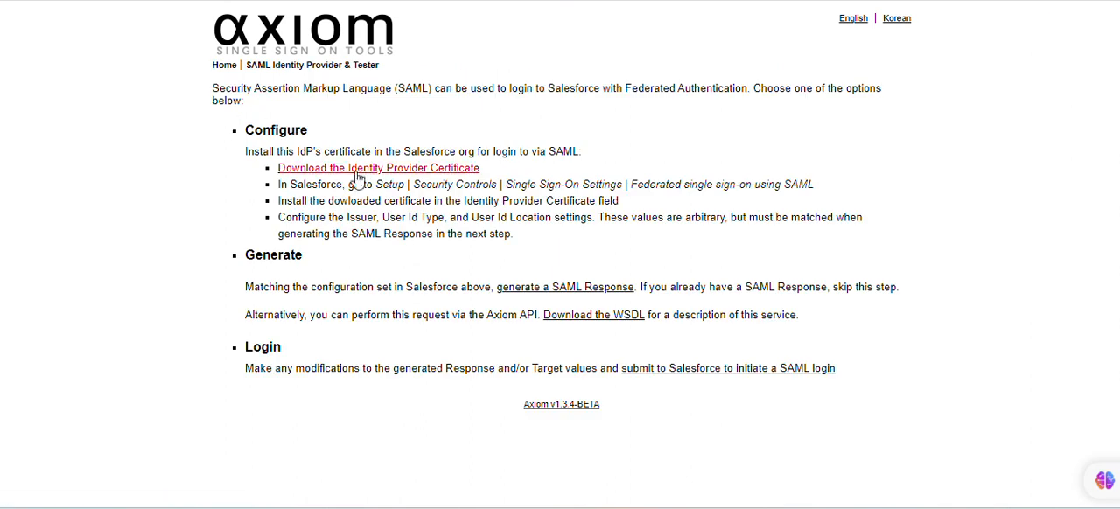
left_click(519, 296)
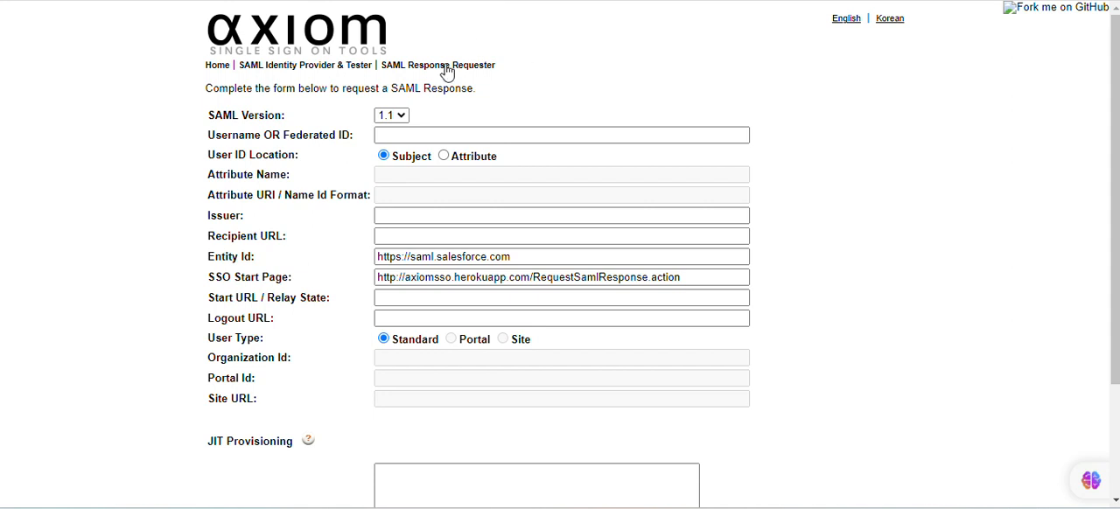
left_click(400, 115)
left_click(394, 145)
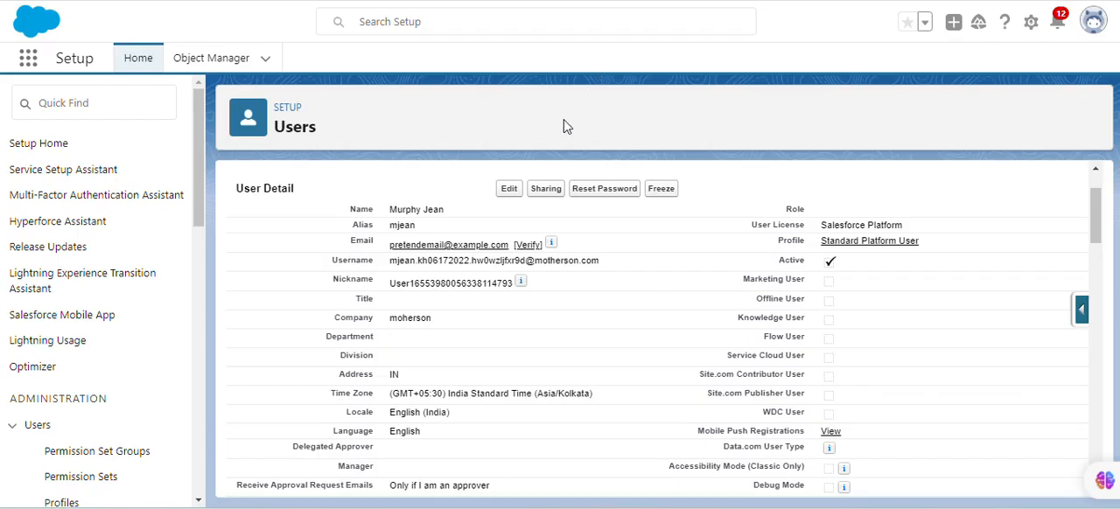
Copy the Federation ID from the SSO test user's Salesforce record into the Username OR Federated ID field of the Axiom form
scroll(493, 355, "down", 3)
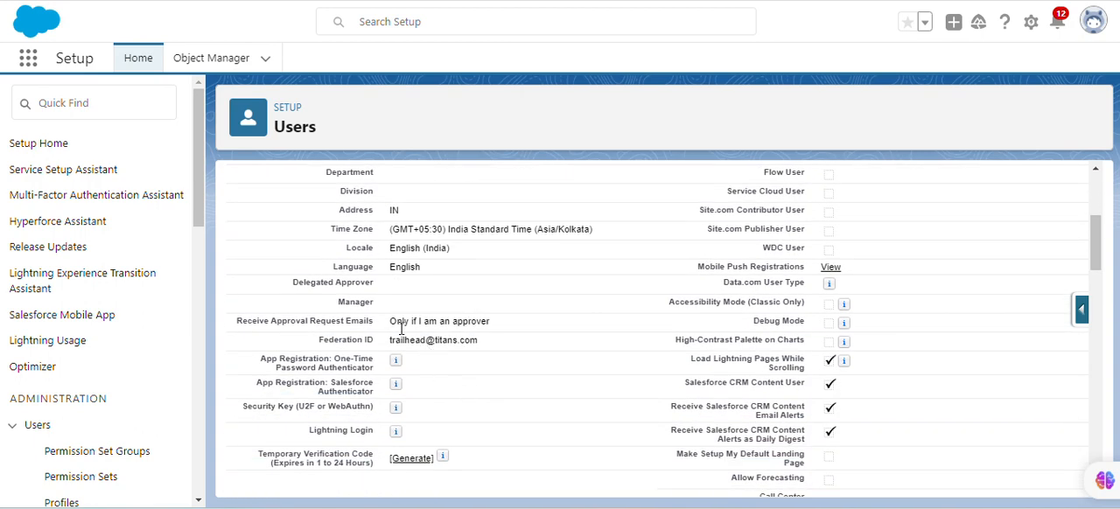
scroll(402, 329, "up", 2)
scroll(418, 333, "down", 2)
scroll(419, 332, "up", 3)
left_click_drag(226, 191, 289, 198)
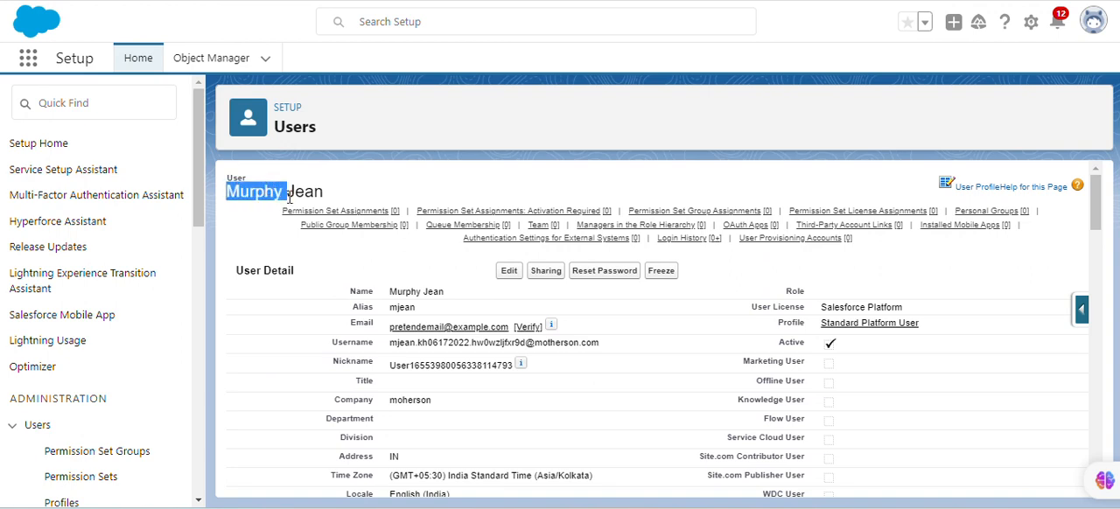
scroll(437, 315, "down", 4)
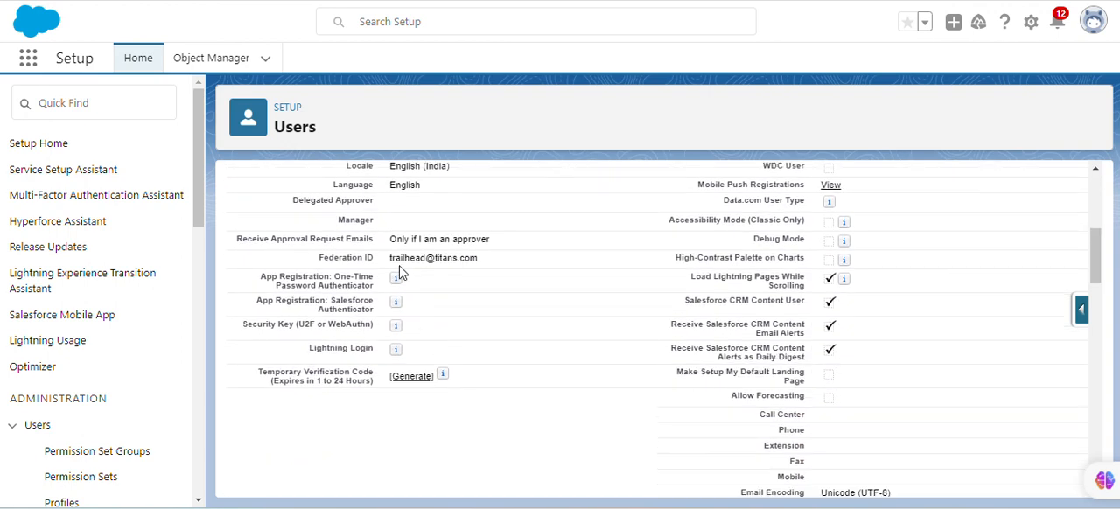
left_click_drag(391, 265, 491, 269)
key("ctrl+c")
key("alt+Tab")
left_click(438, 135)
key("ctrl+v")
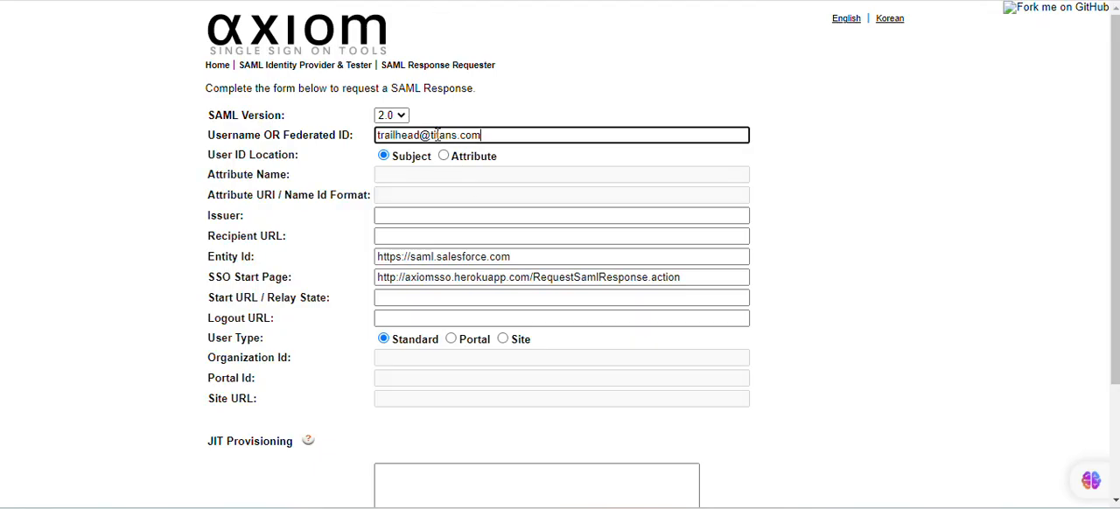
left_click(396, 215)
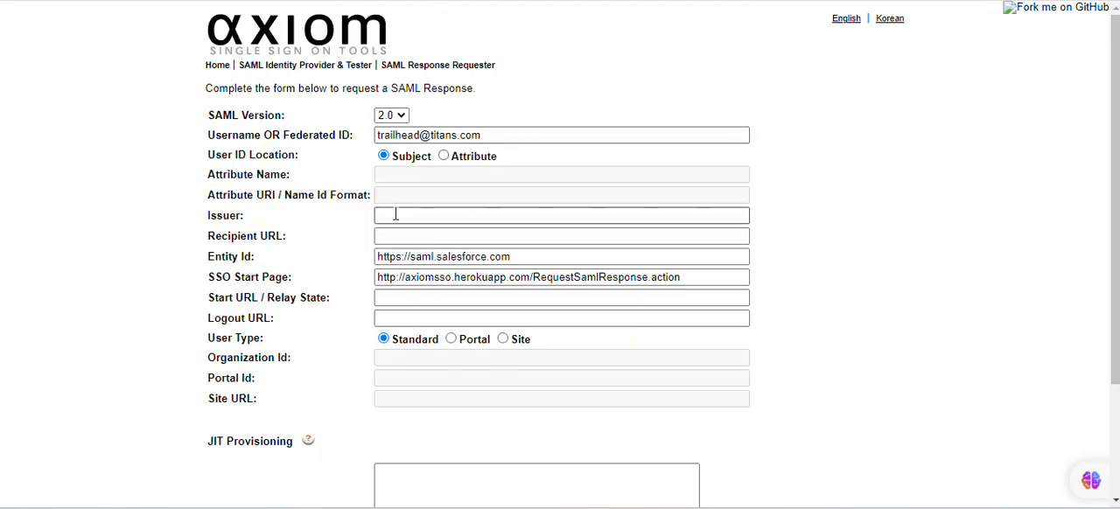
left_click(396, 215)
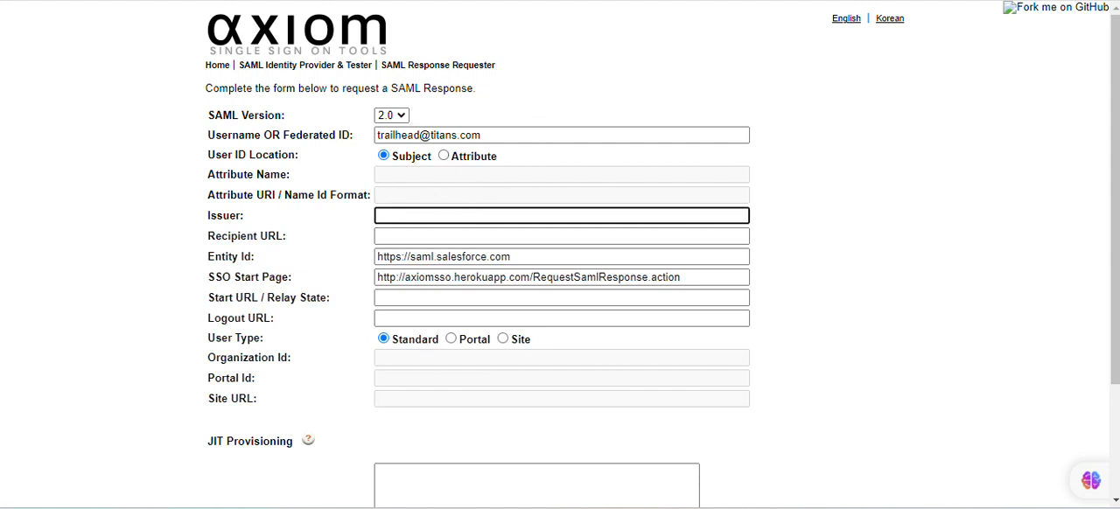
left_click(415, 217)
key("ctrl+shift+Tab")
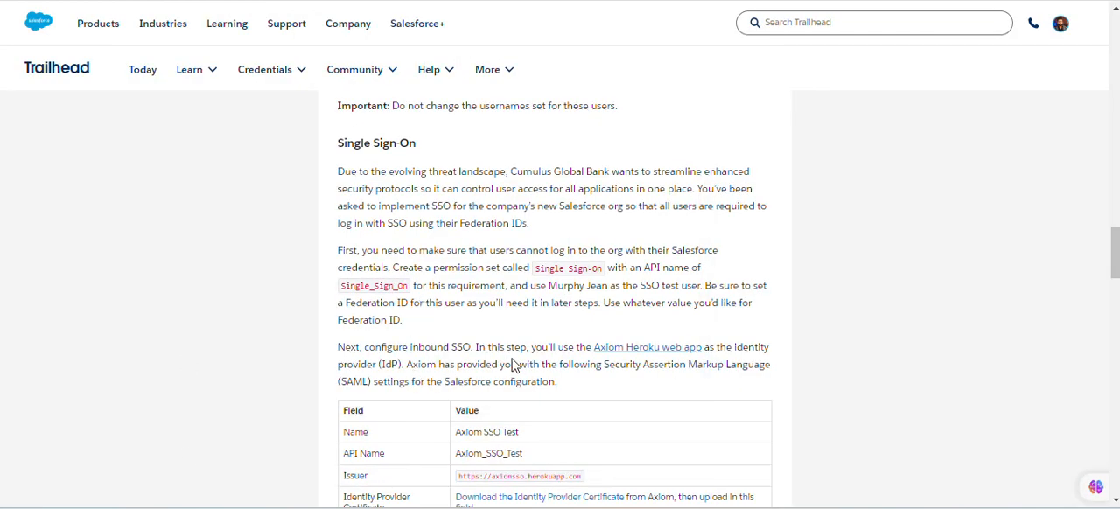
scroll(513, 364, "down", 3)
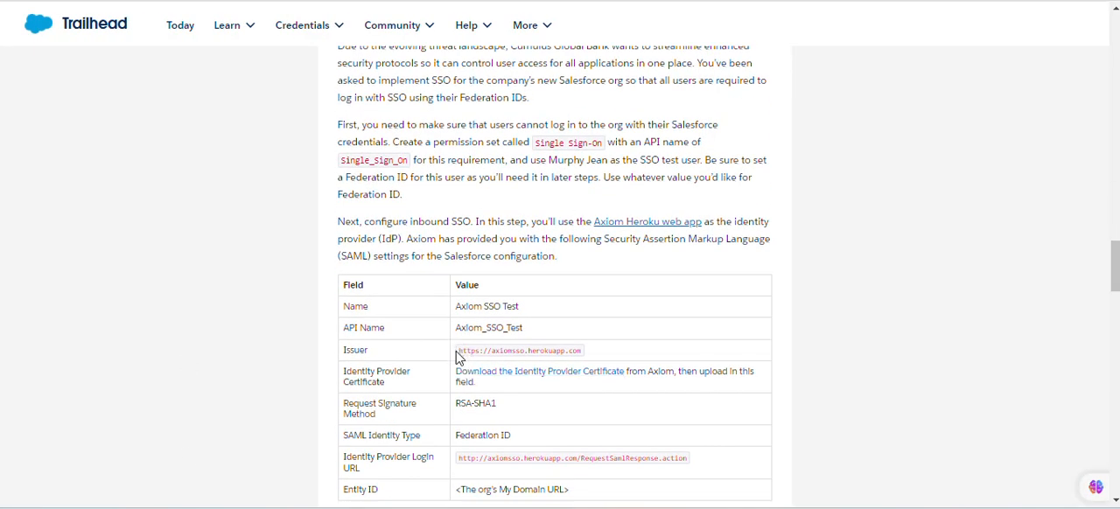
left_click_drag(455, 357, 591, 357)
key("ctrl+c")
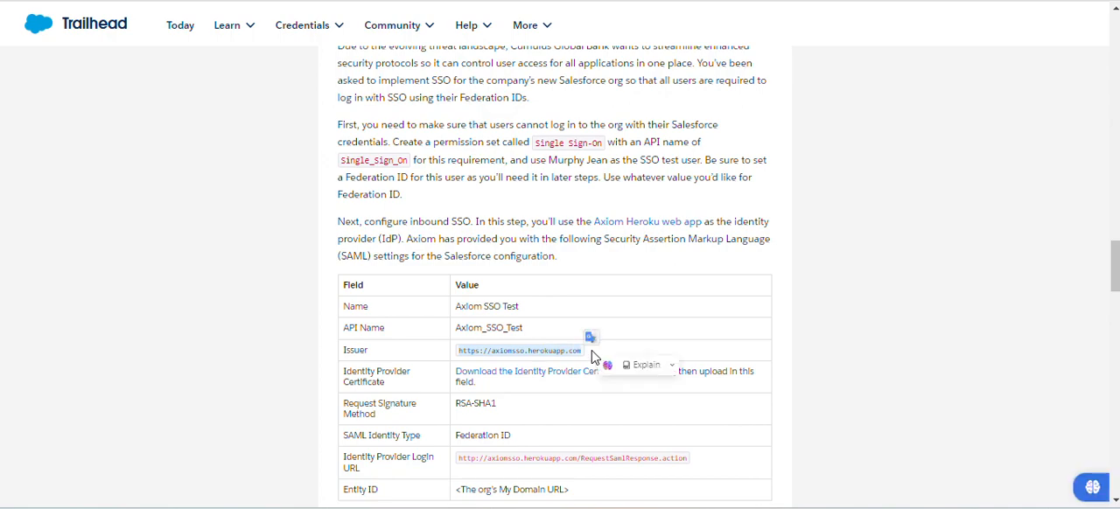
left_click(416, 0)
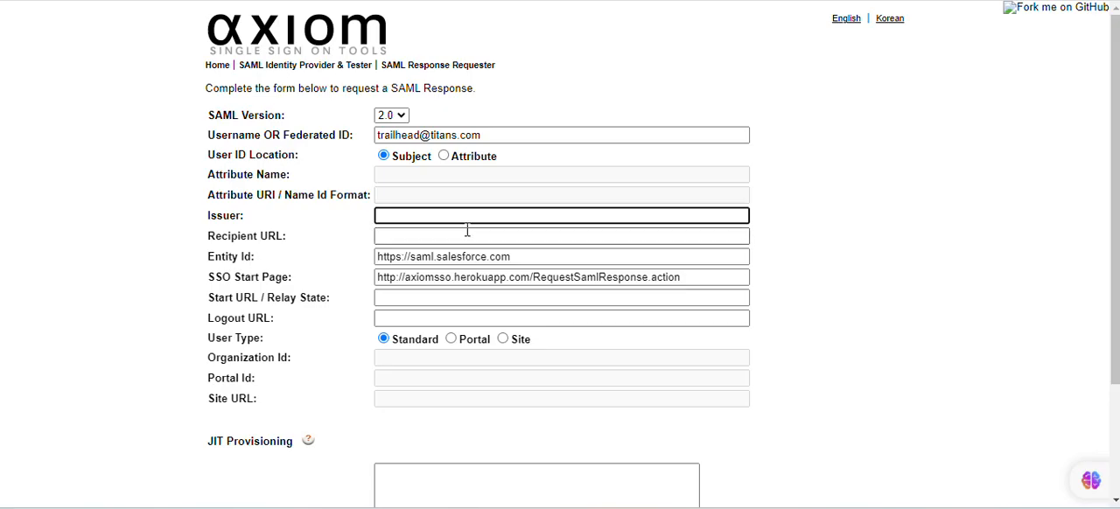
key("ctrl+v")
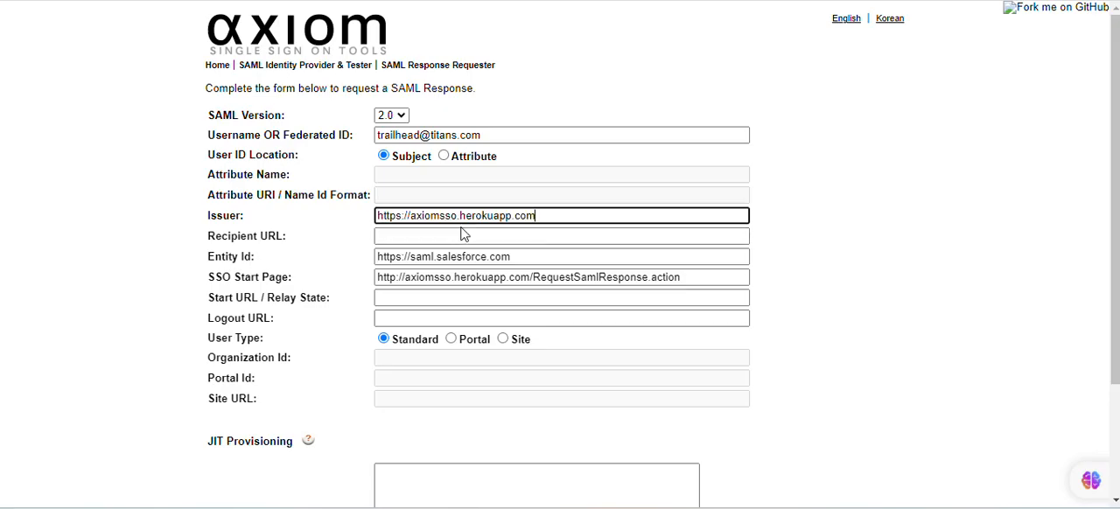
left_click(306, 261)
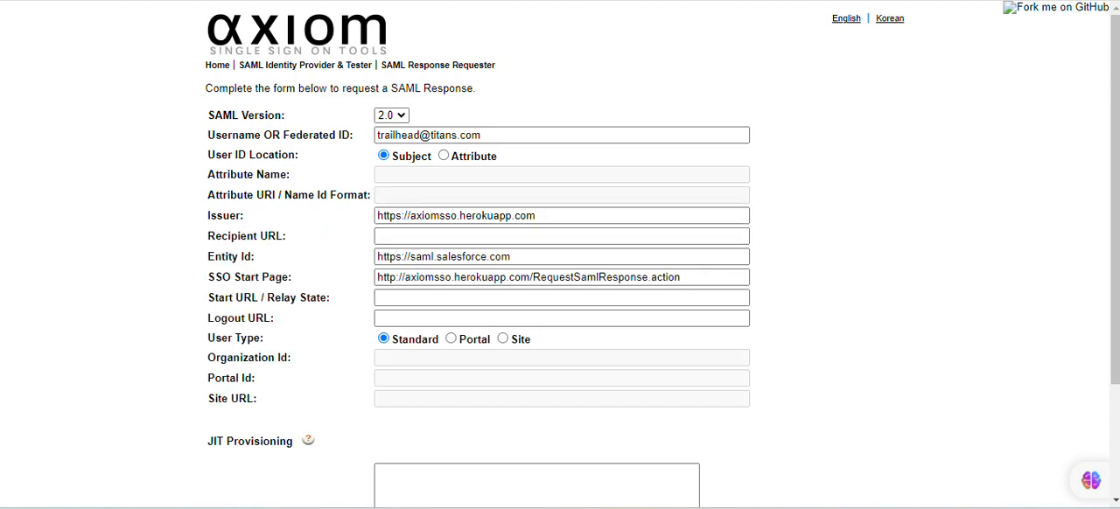
left_click(191, 0)
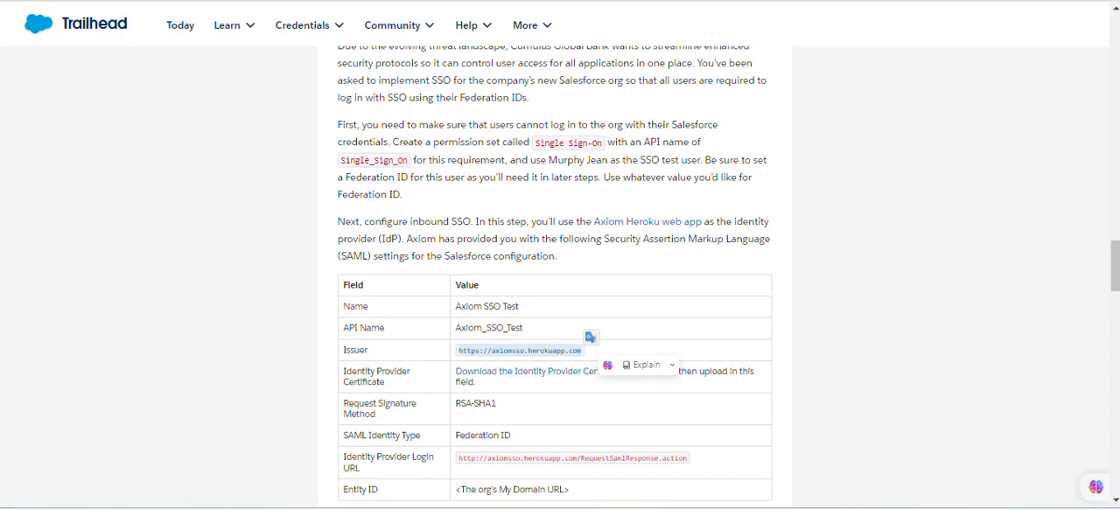
left_click(262, 1)
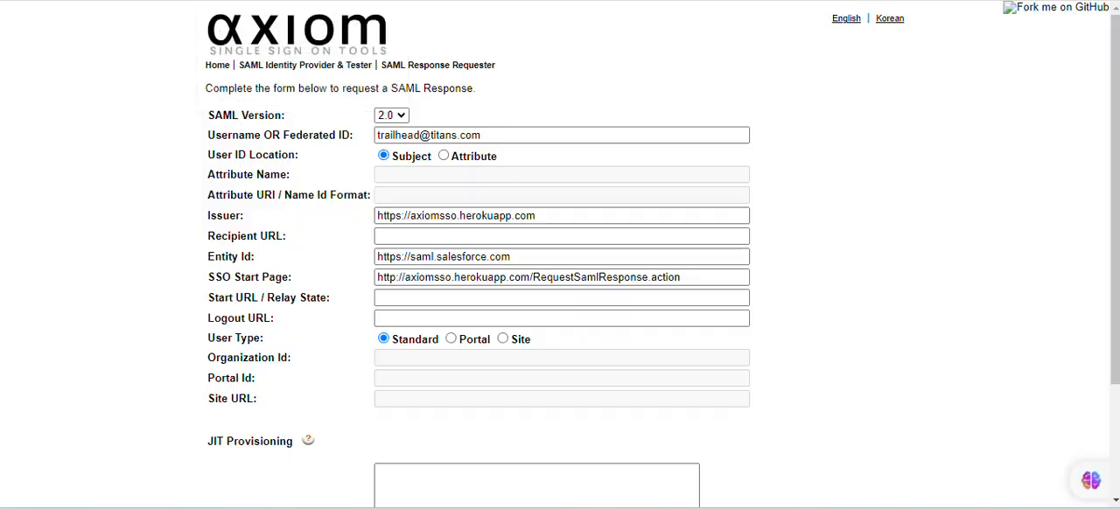
left_click(298, 1)
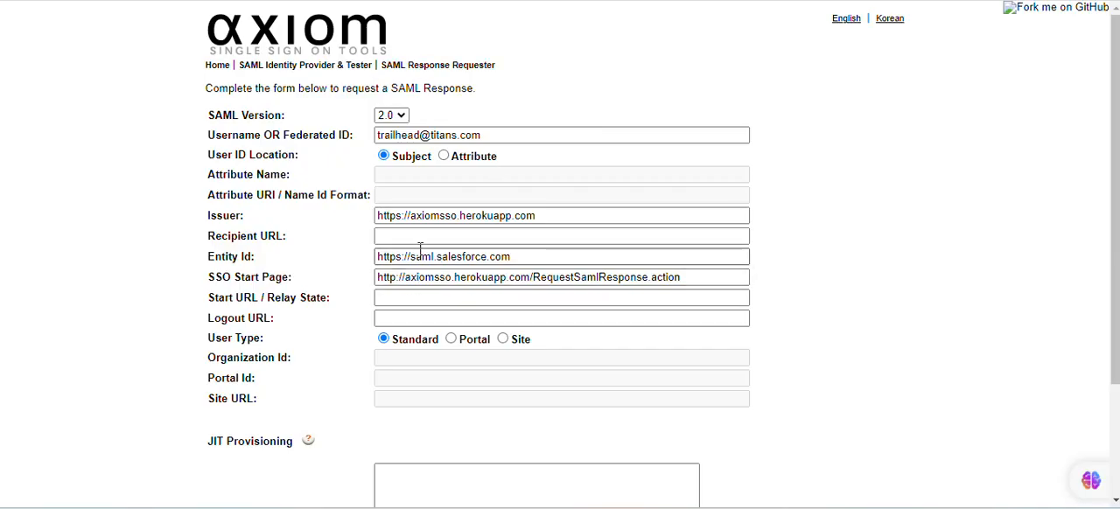
left_click(433, 235)
type("https://moherson-dev-ed.develop.lightning.force.com/")
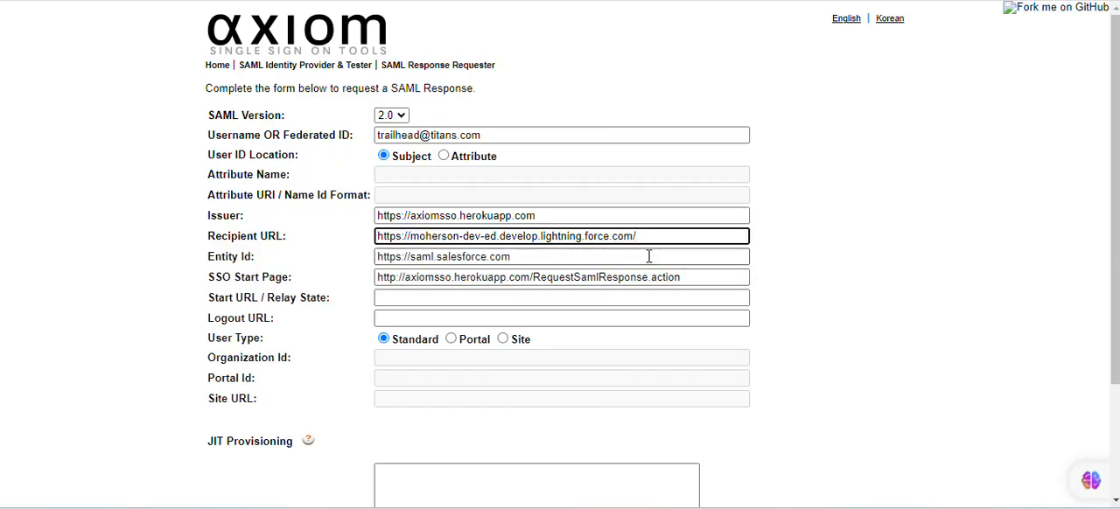
Replace the Entity Id with the same org URL and remove the trailing slash from both Recipient URL and Entity Id
left_click_drag(592, 250, 377, 216)
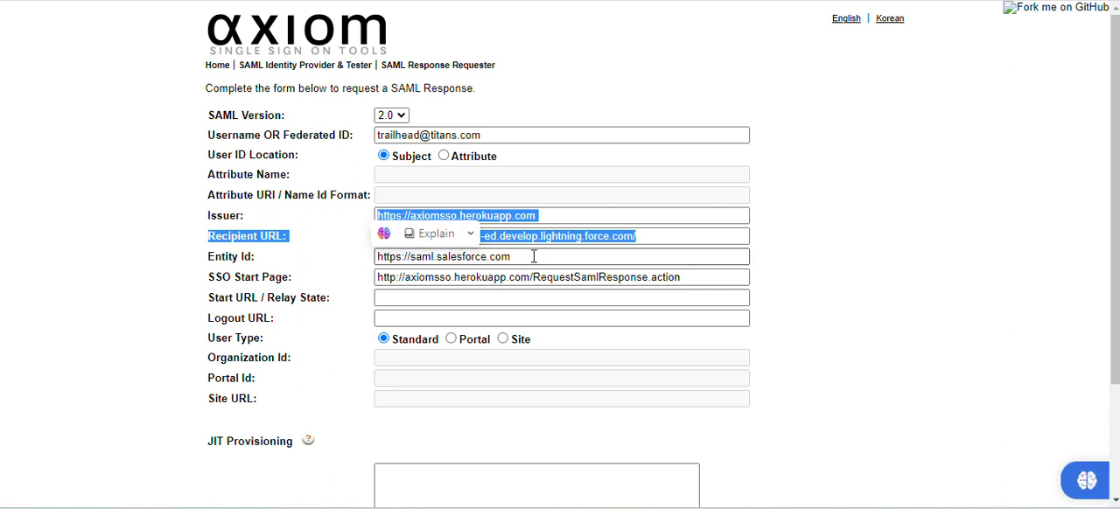
left_click_drag(512, 256, 344, 253)
type("https://moherson-dev-ed.develop.lightning.force.com/")
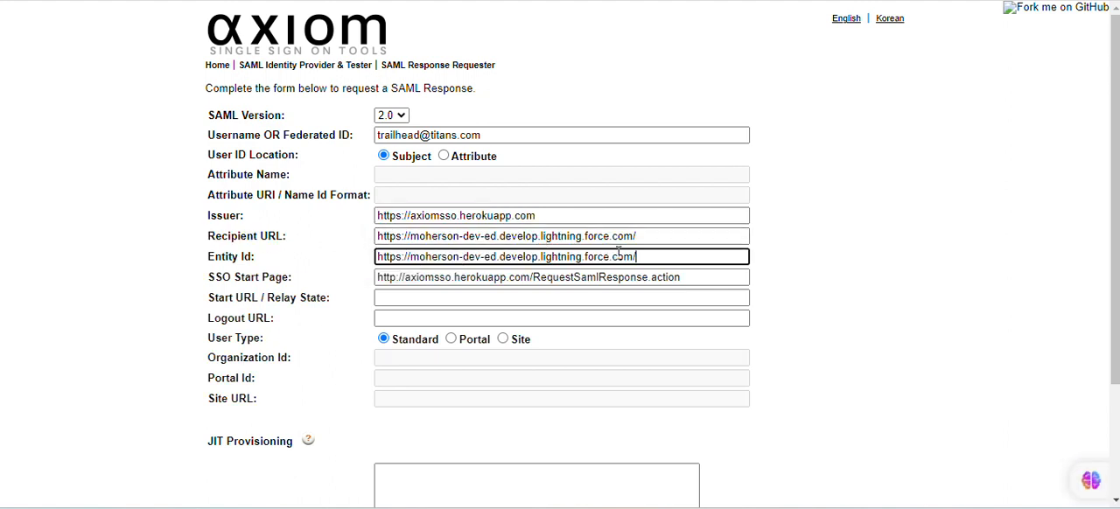
left_click(692, 236)
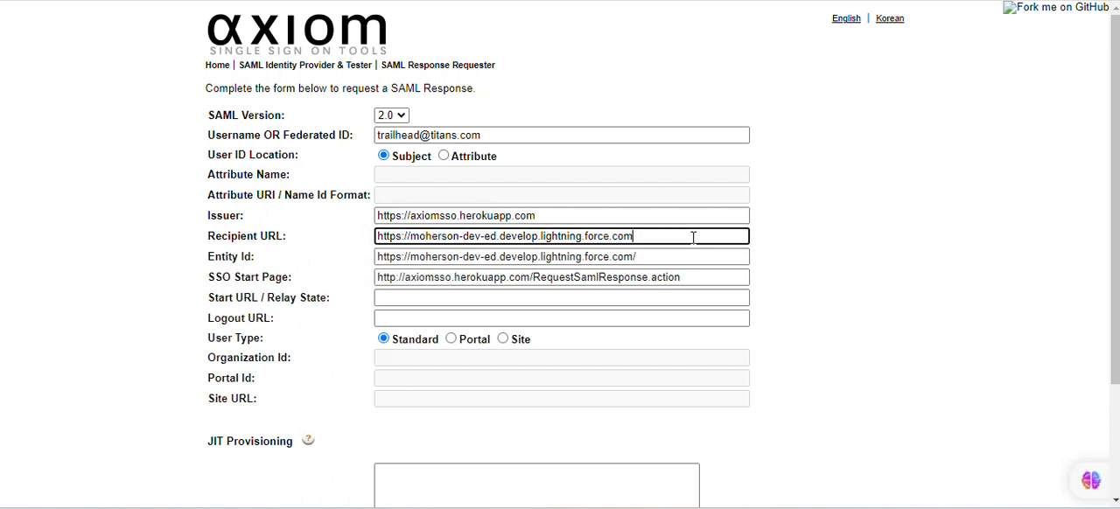
left_click(639, 257)
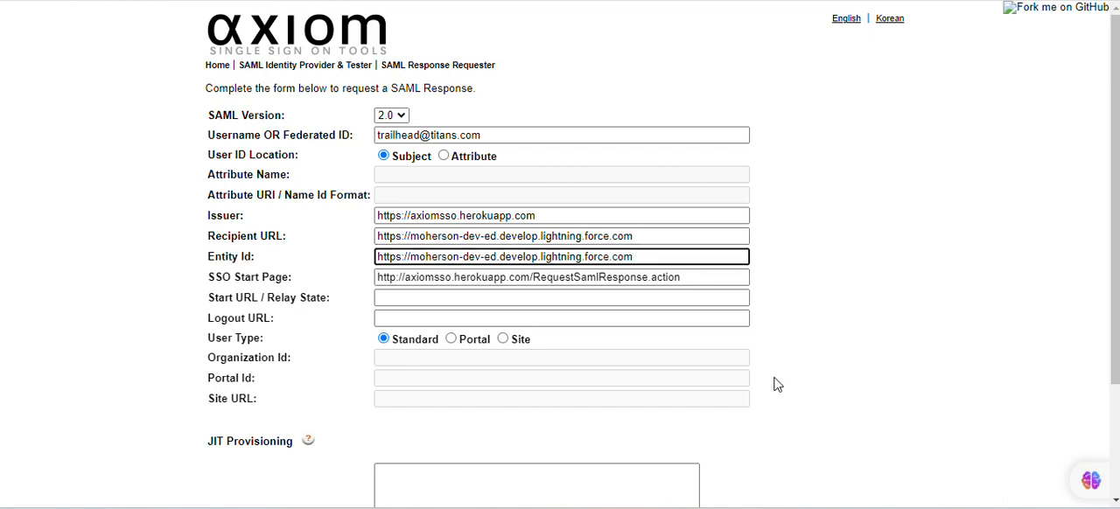
Request the SAML response, log in to Salesforce with it, and dismiss the Go Mobile prompt
scroll(775, 390, "down", 2)
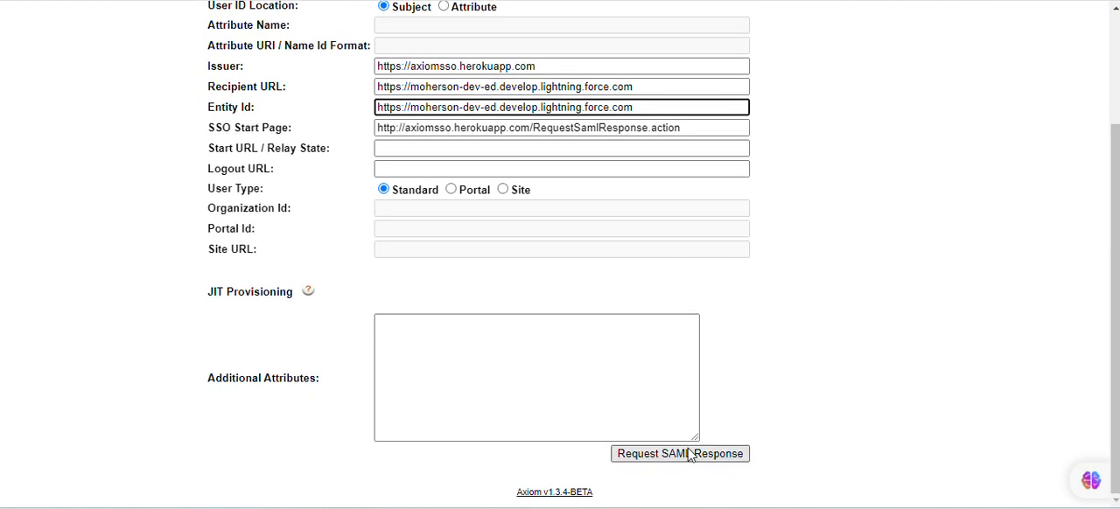
left_click(697, 456)
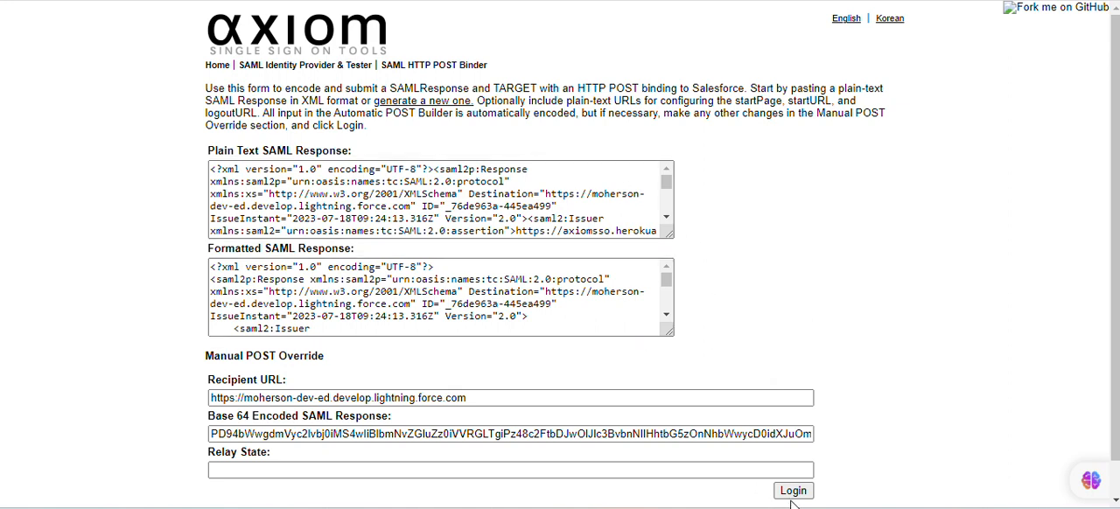
left_click(793, 494)
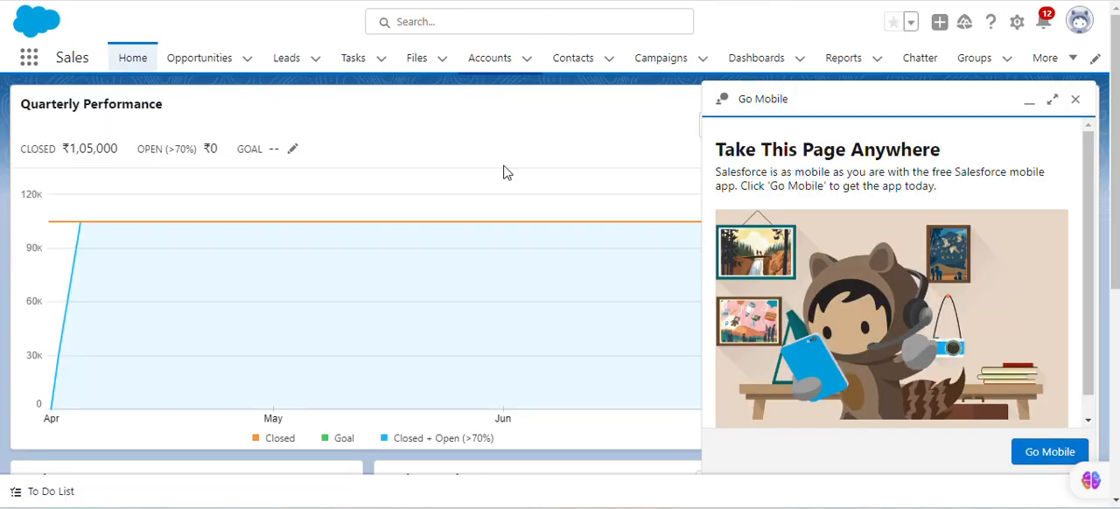
left_click(1075, 102)
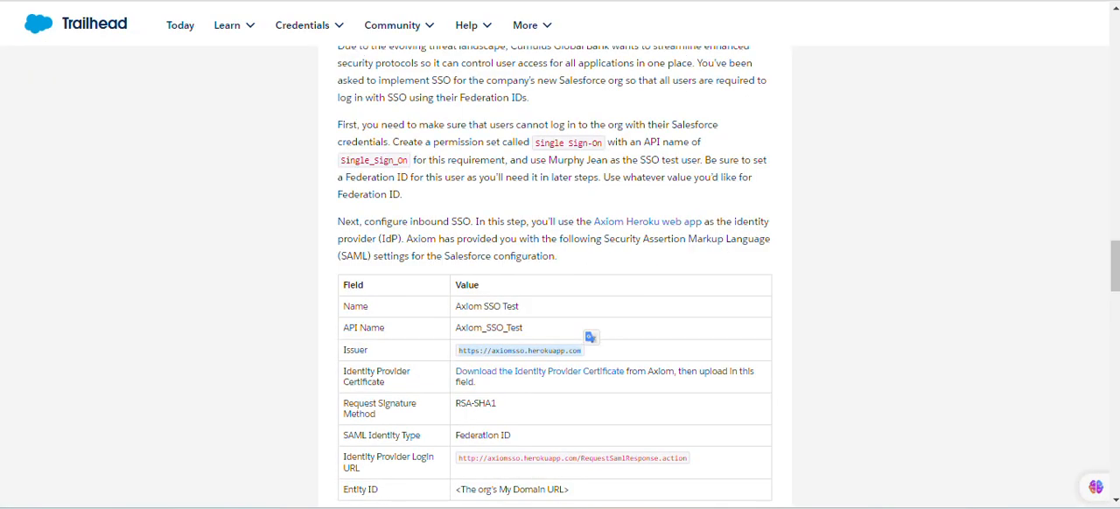
Consult the remaining Trailhead requirements, open Permission Sets in Salesforce Setup, and start a new permission set
scroll(524, 337, "down", 15)
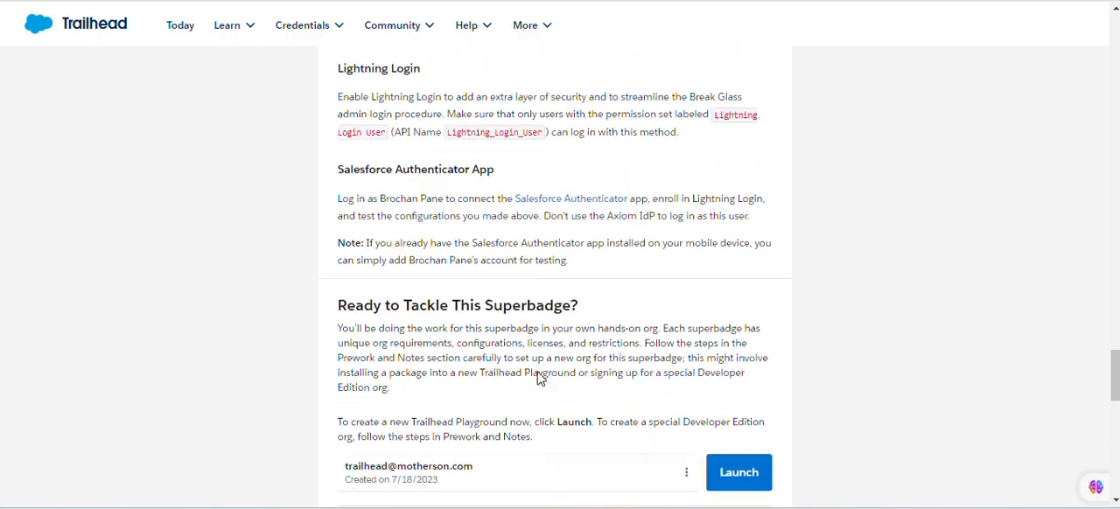
left_click(738, 170)
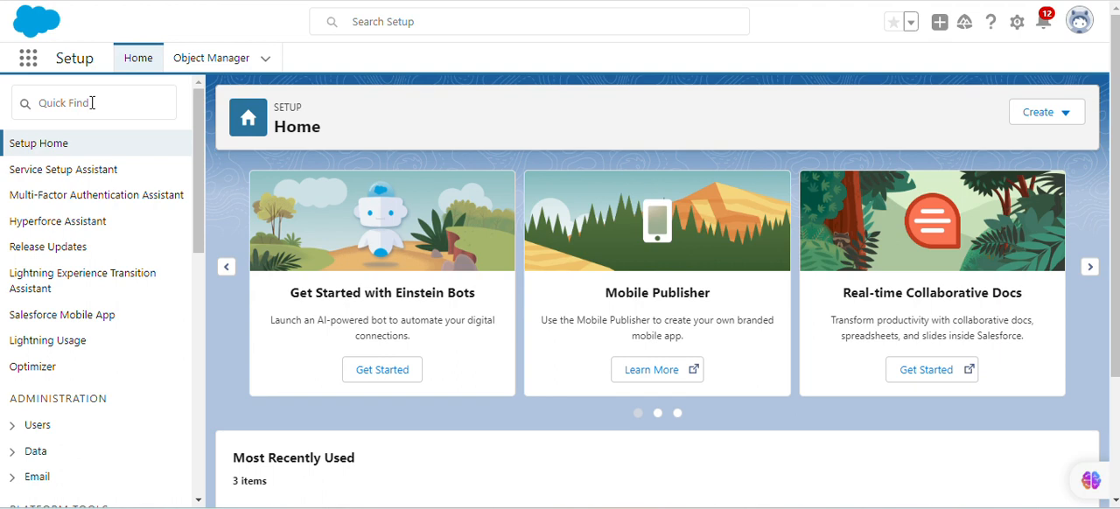
left_click(80, 98)
type("p")
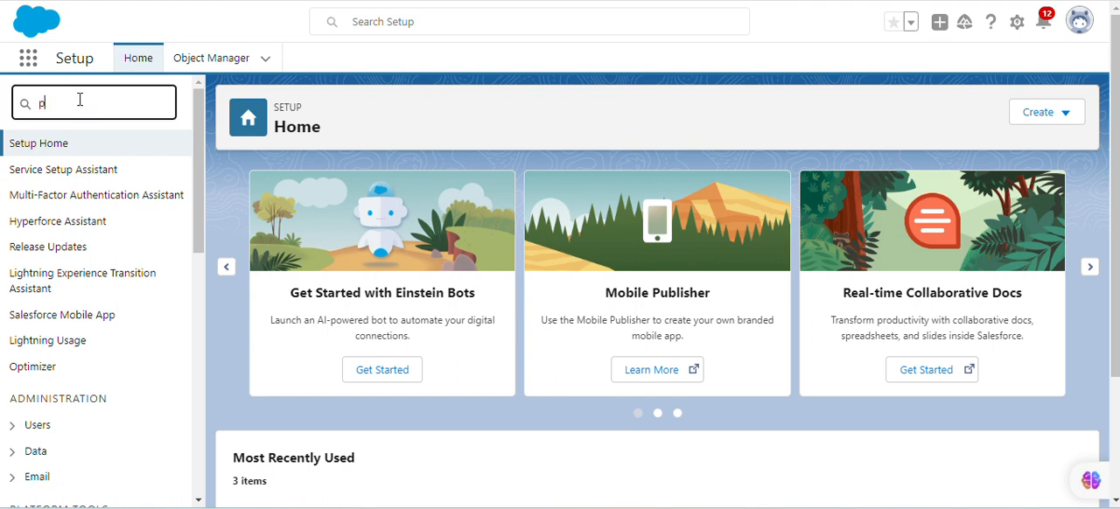
type("ermi")
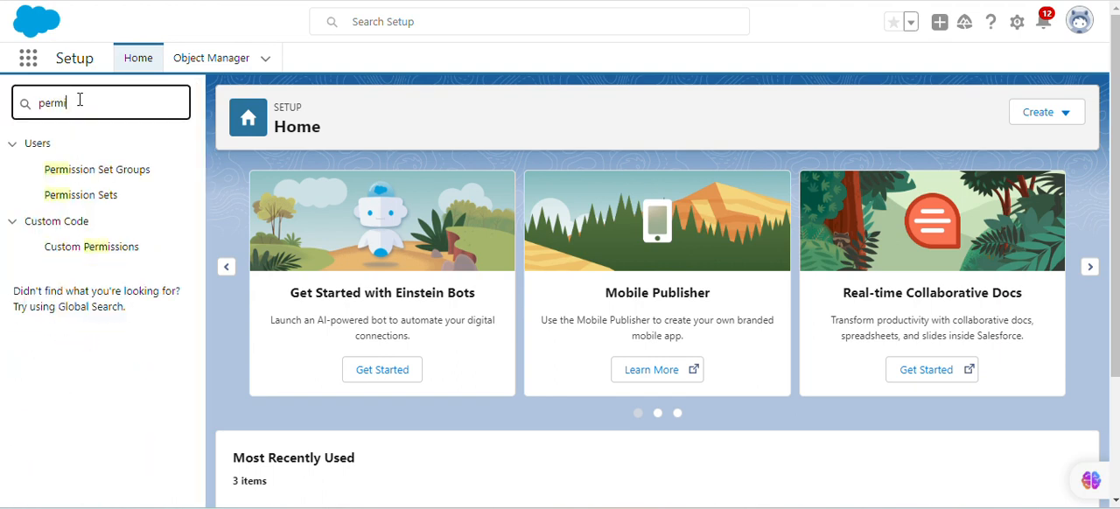
left_click(117, 197)
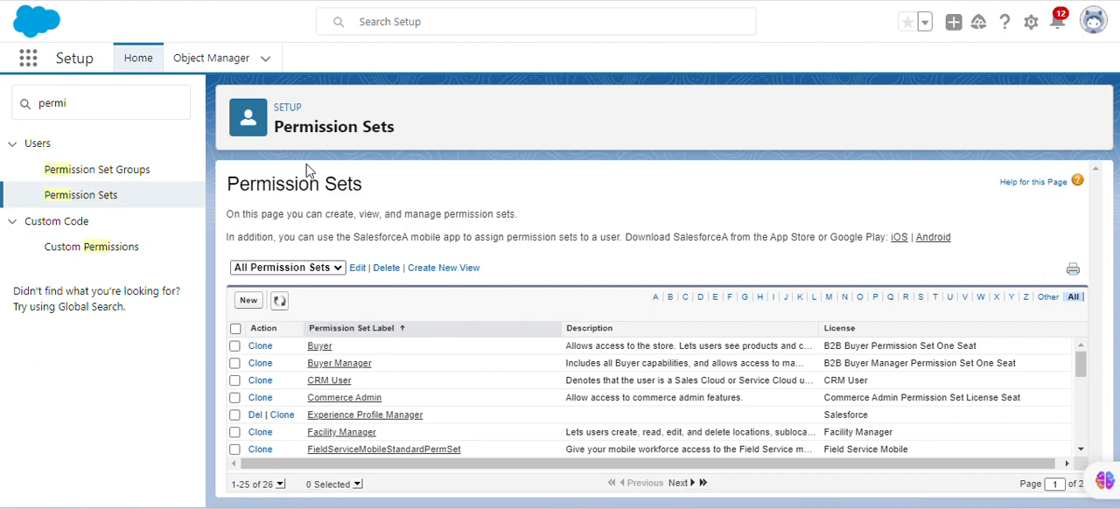
left_click(248, 300)
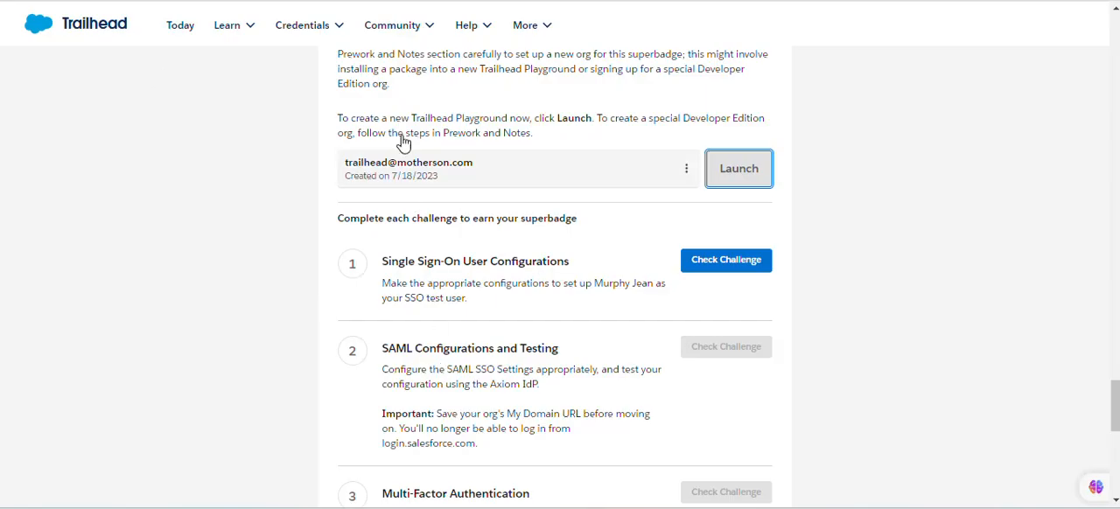
Copy the label MFA Authorization for Break Glass Admin from Trailhead's Multi-Factor Authentication section into the new permission set, with API name MFA_Authorization_for_Break_Glass_Admin
scroll(402, 143, "up", 5)
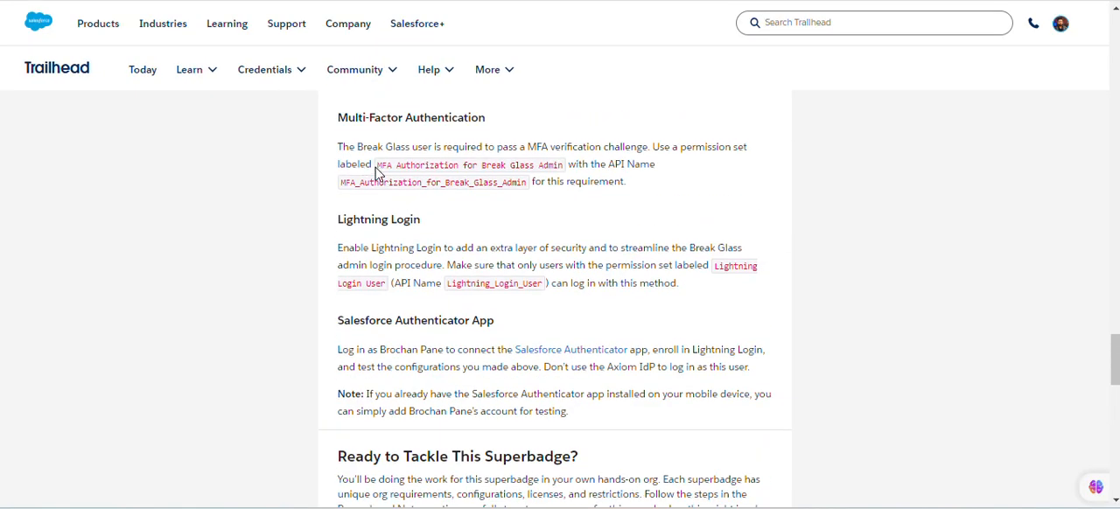
left_click_drag(377, 168, 561, 166)
key("ctrl+c")
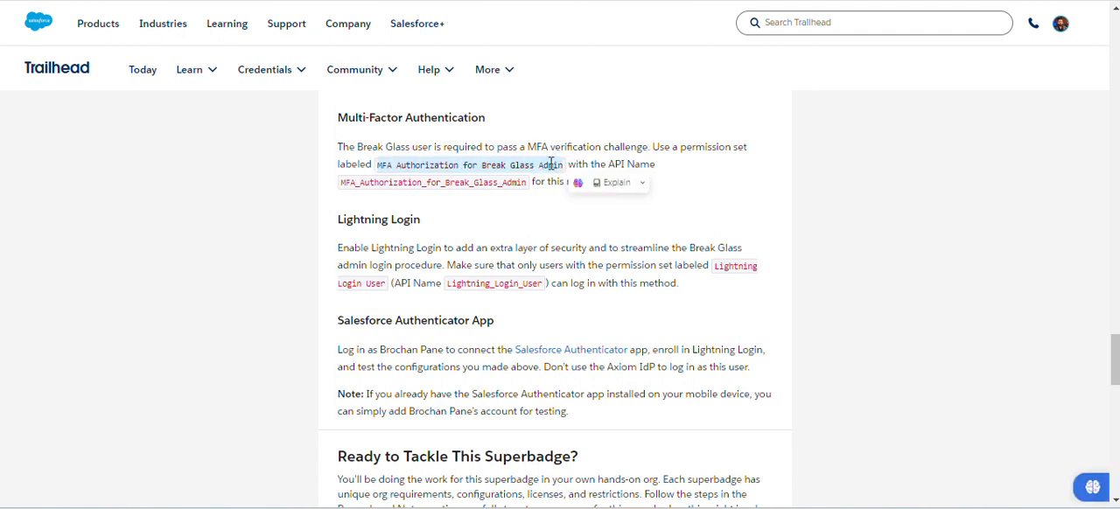
key("alt+Tab")
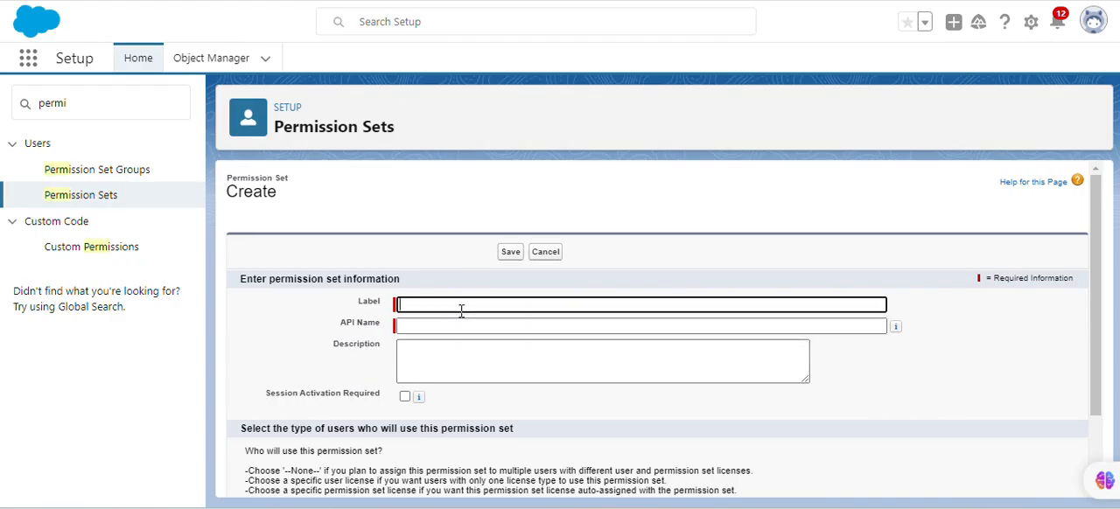
key("ctrl+v")
left_click(608, 290)
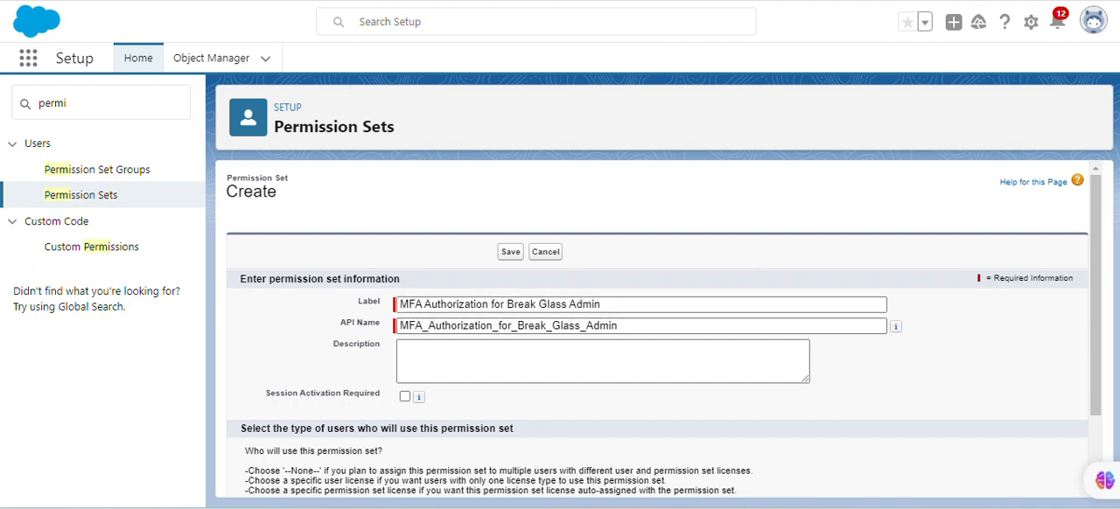
Check the permission set's label and API name against the Trailhead instructions and save it
key("alt+Tab")
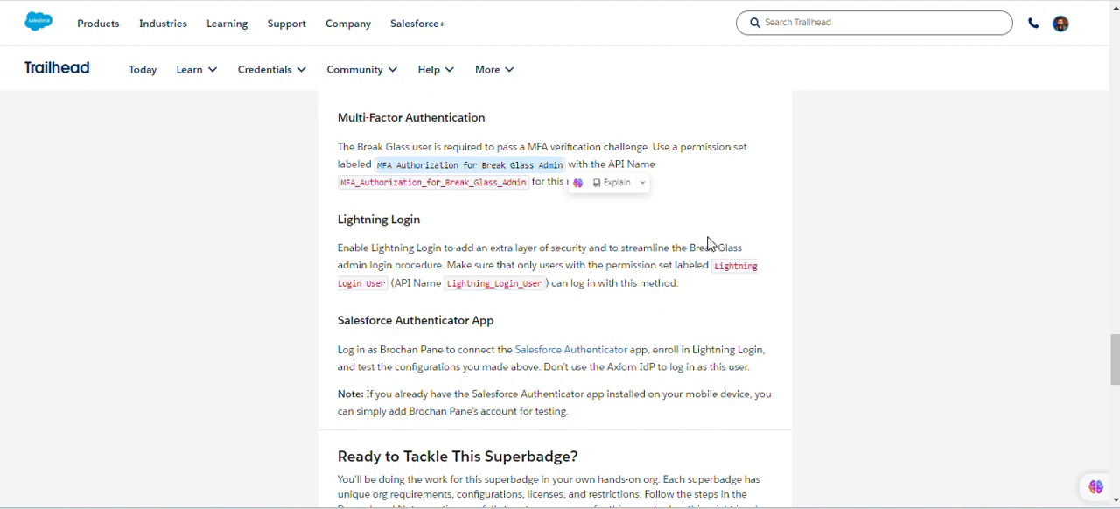
left_click(577, 220)
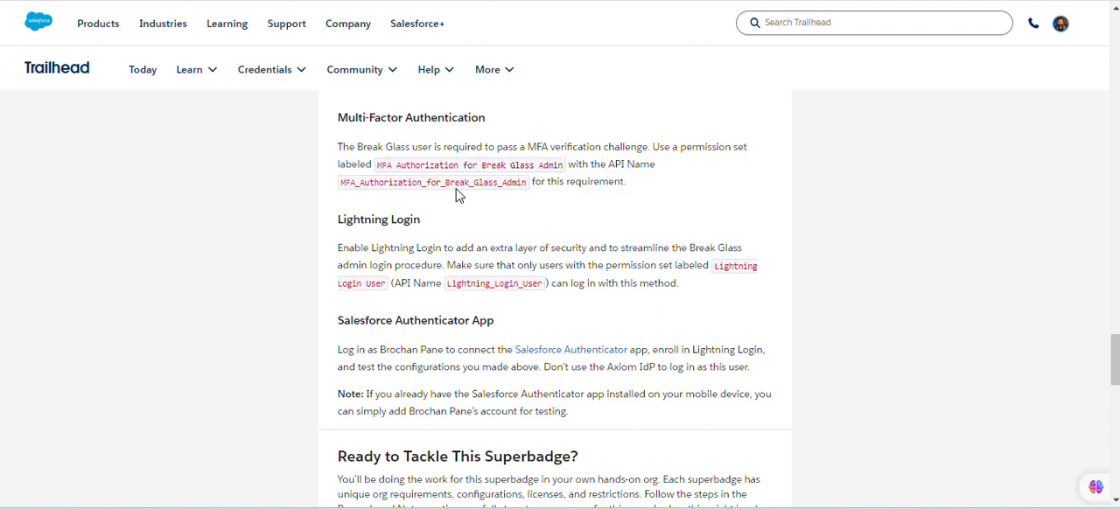
key("alt+Tab")
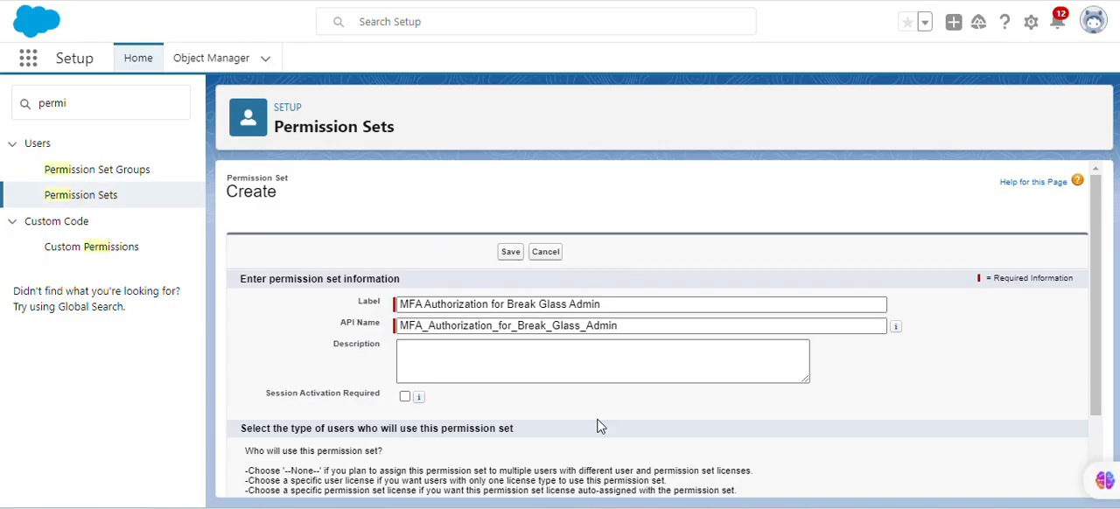
left_click(514, 253)
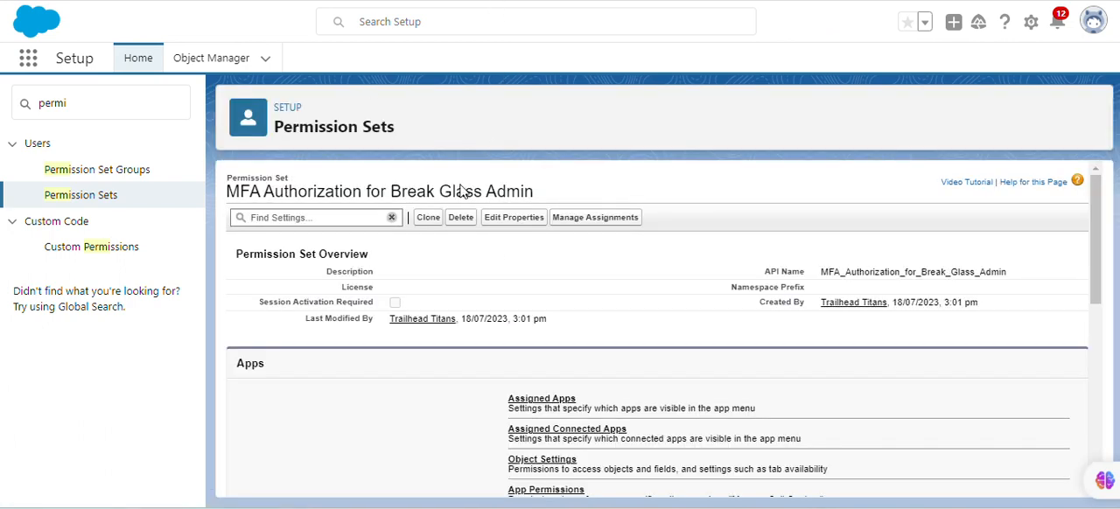
Enable Multi-Factor Authentication for User Interface Logins in the permission set's System Permissions and save the change
scroll(561, 397, "down", 5)
scroll(562, 397, "down", 1)
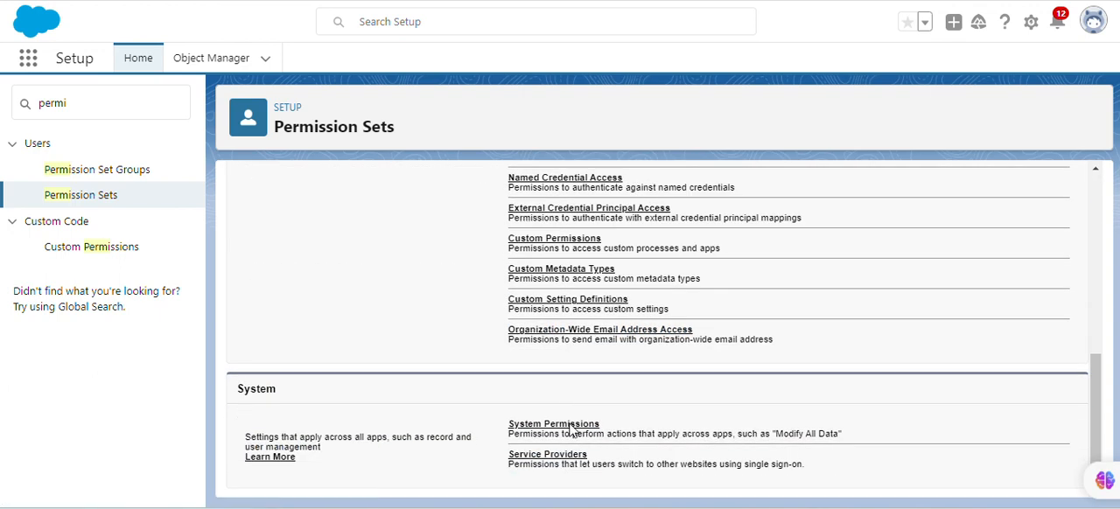
left_click(573, 427)
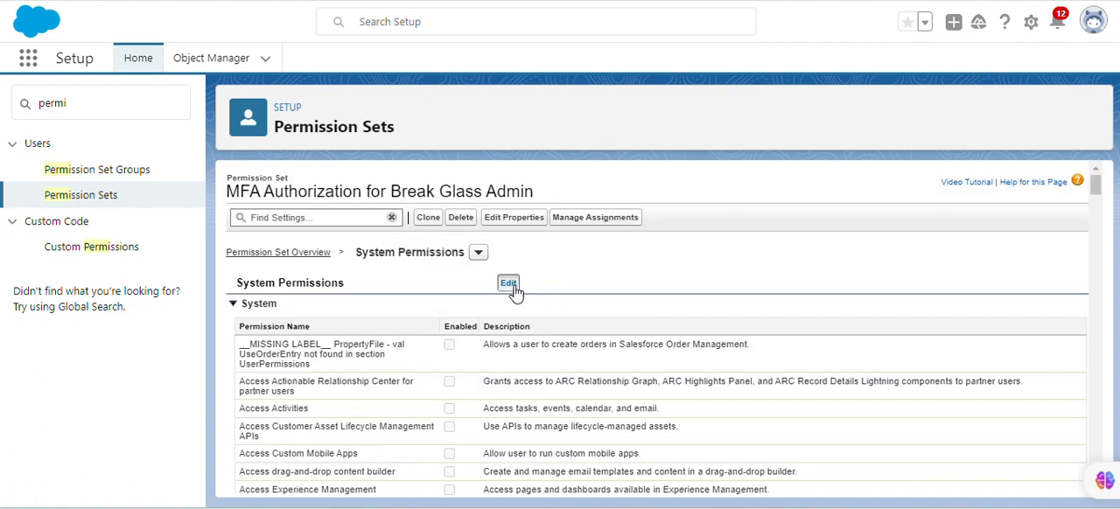
left_click(513, 287)
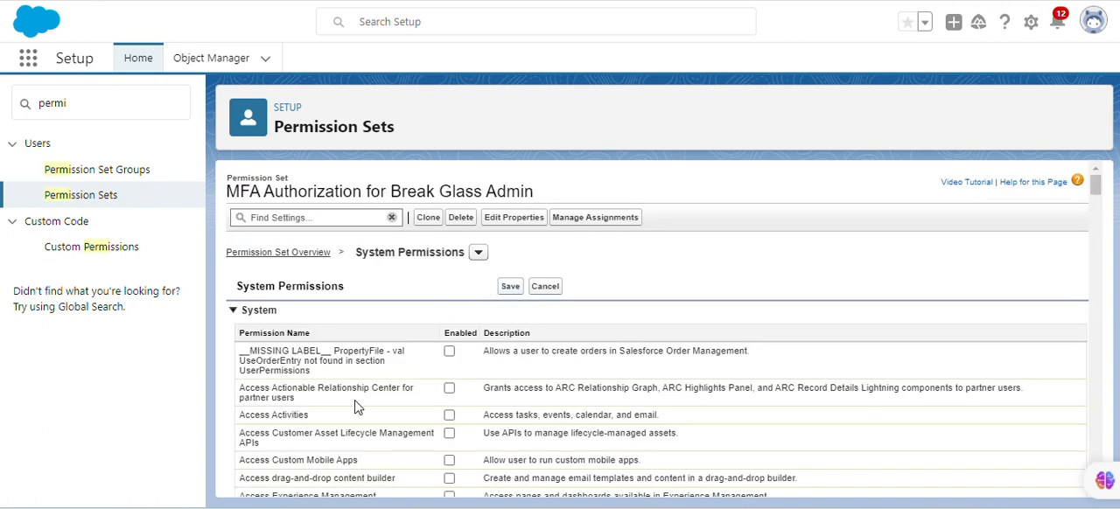
scroll(355, 401, "down", 10)
scroll(355, 402, "down", 15)
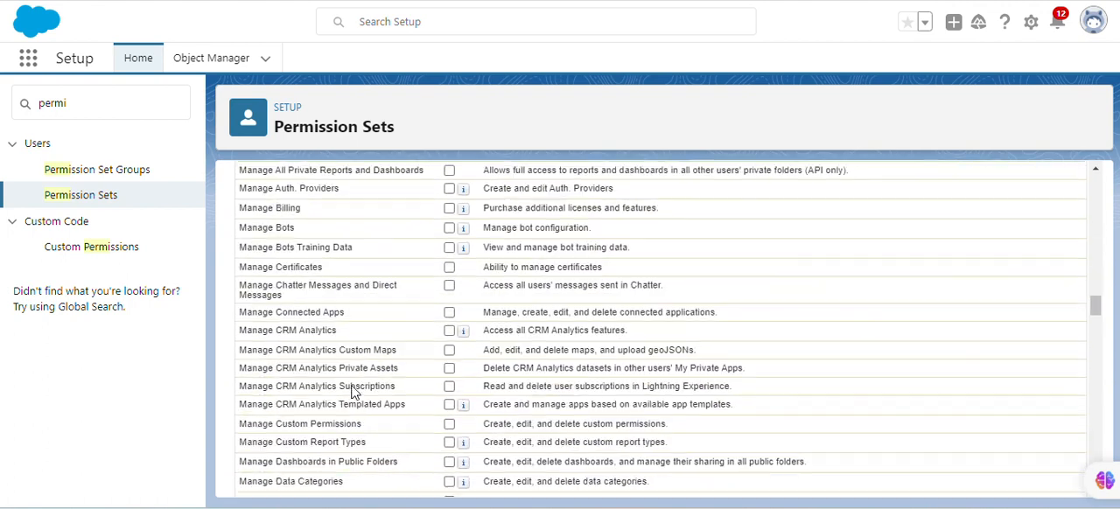
scroll(389, 367, "down", 5)
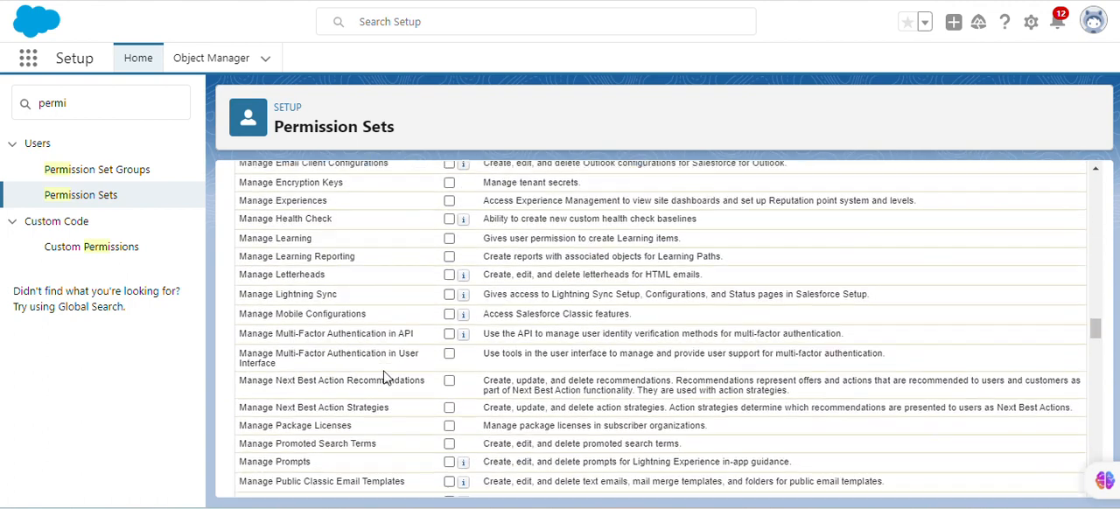
scroll(384, 308, "down", 2)
scroll(385, 308, "down", 3)
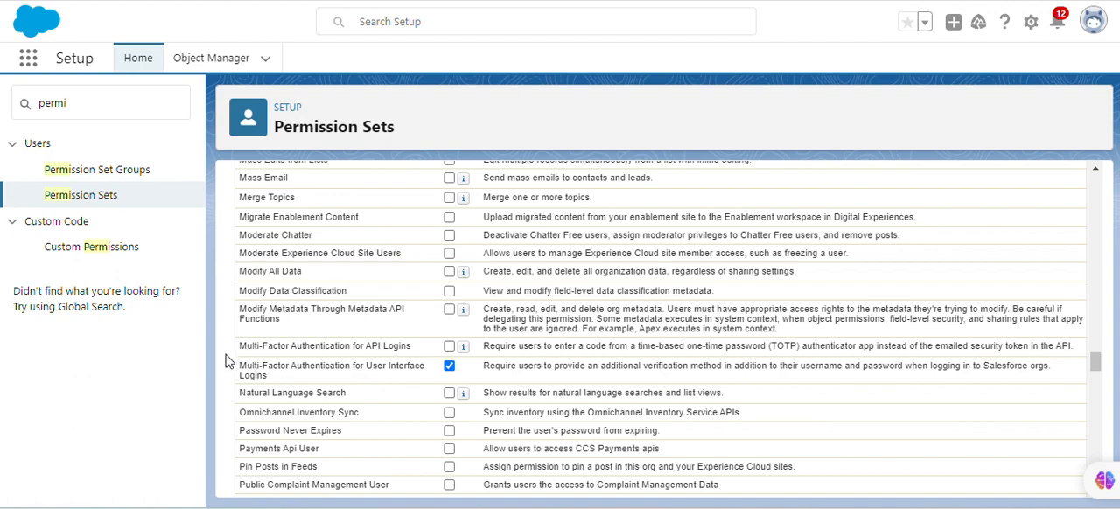
left_click_drag(239, 365, 285, 378)
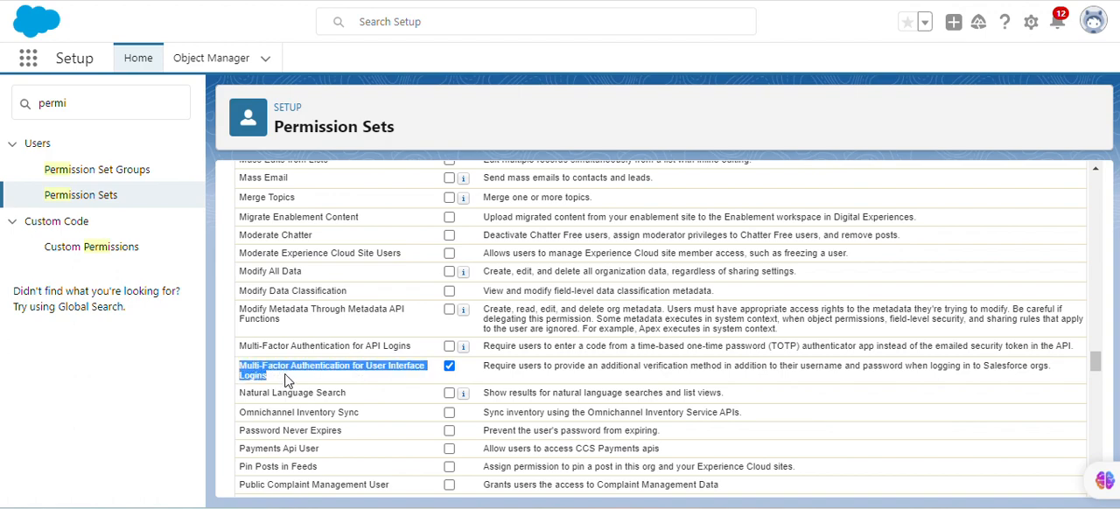
left_click(385, 391)
scroll(387, 385, "up", 10)
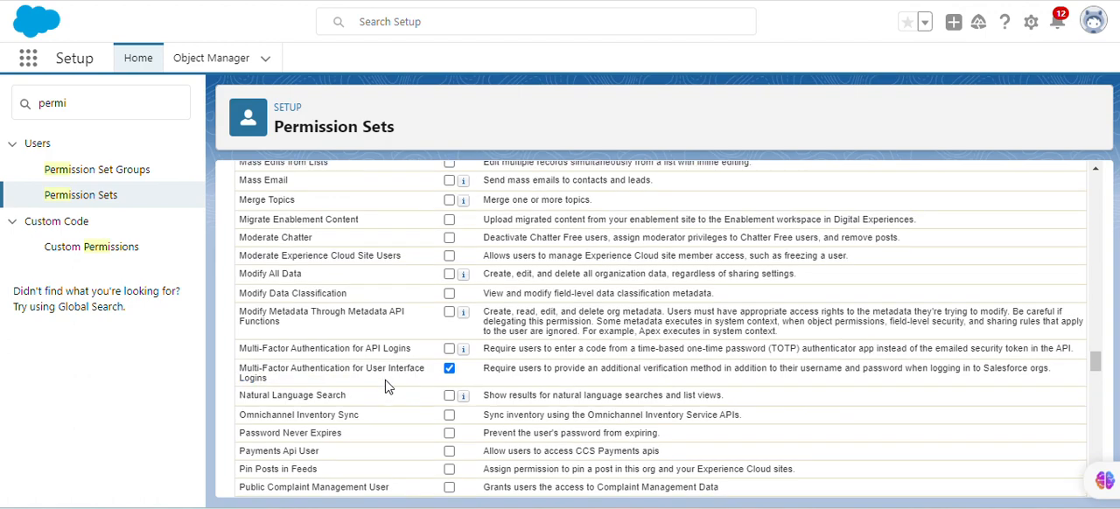
scroll(438, 359, "up", 20)
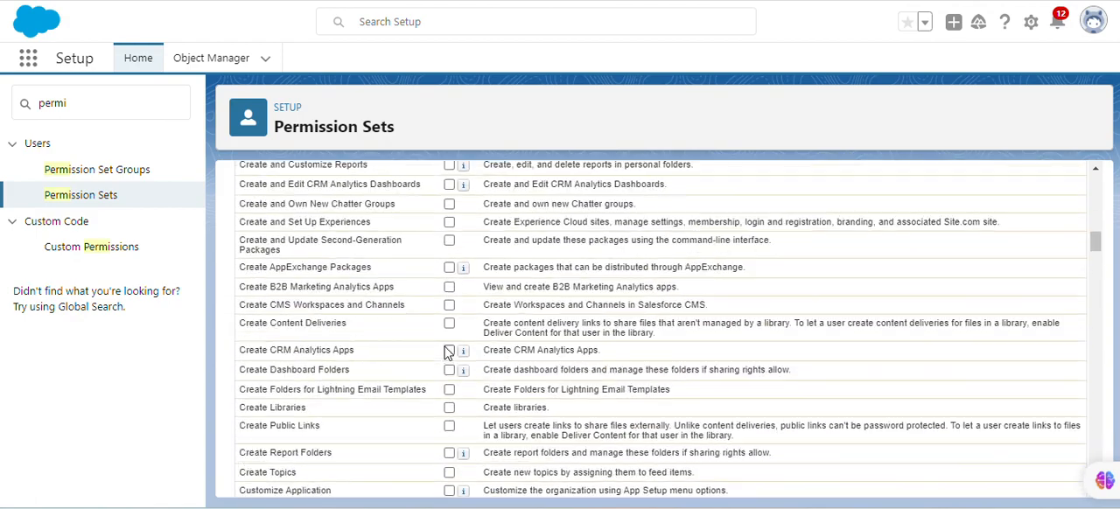
left_click(513, 287)
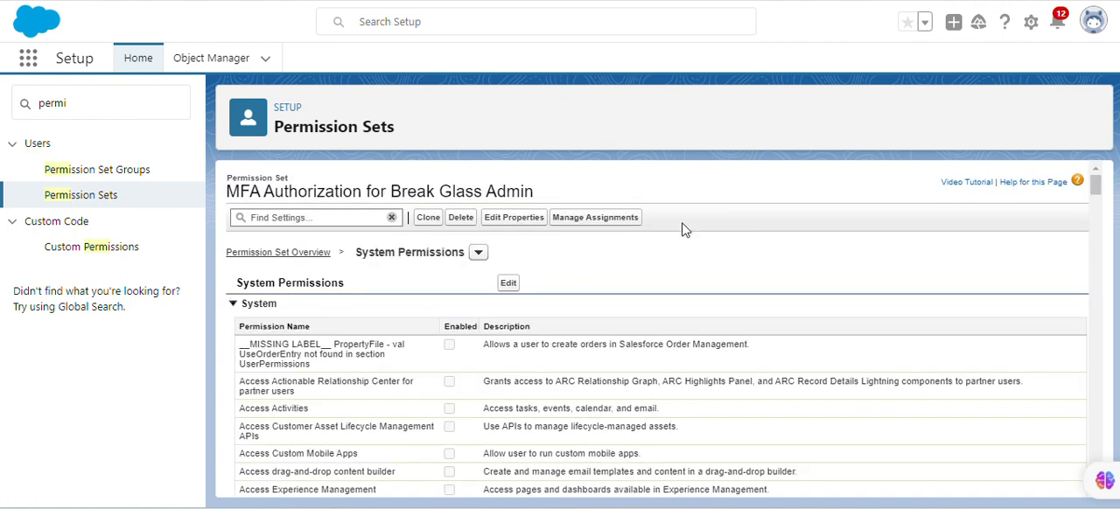
Assign the permission set to the user with the Break Glass Administrator profile, with no expiration date, and finish the assignment
left_click(621, 221)
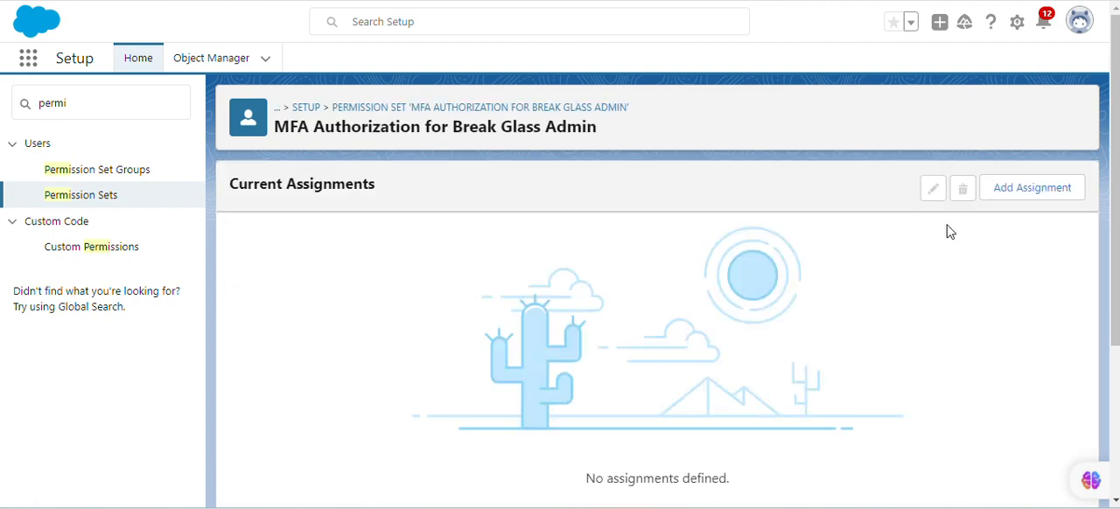
left_click(1006, 194)
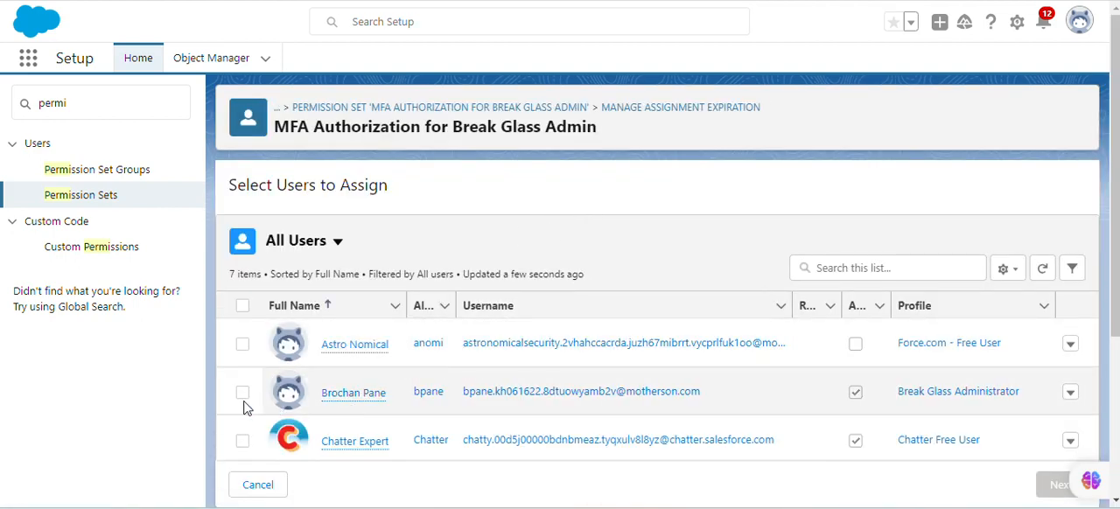
left_click(242, 392)
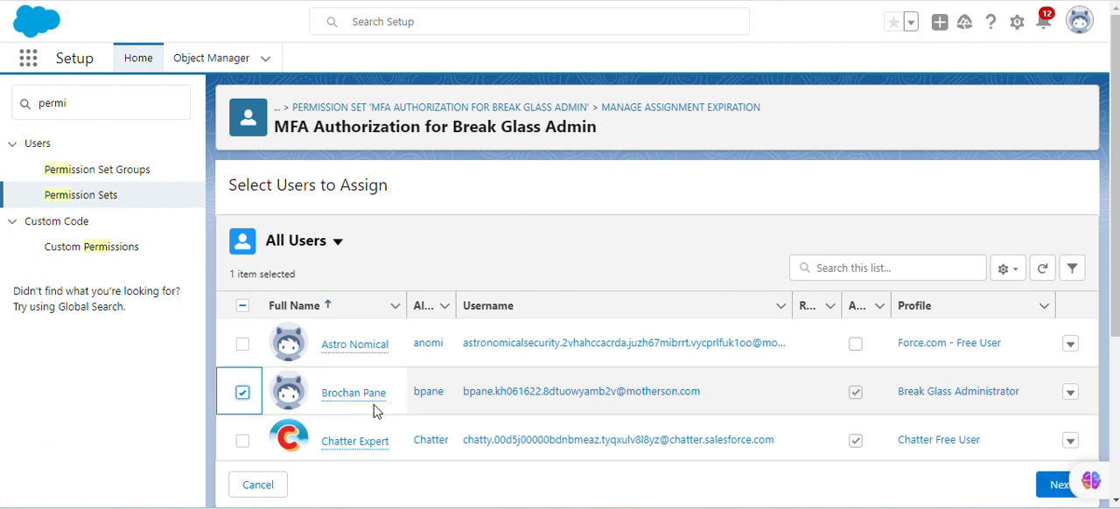
mouse_move(344, 393)
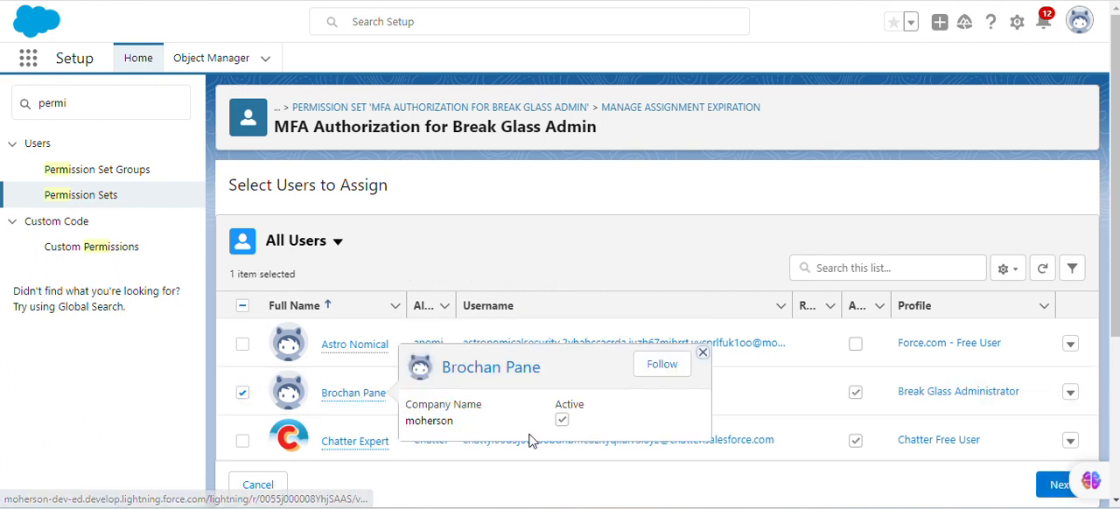
left_click(1057, 485)
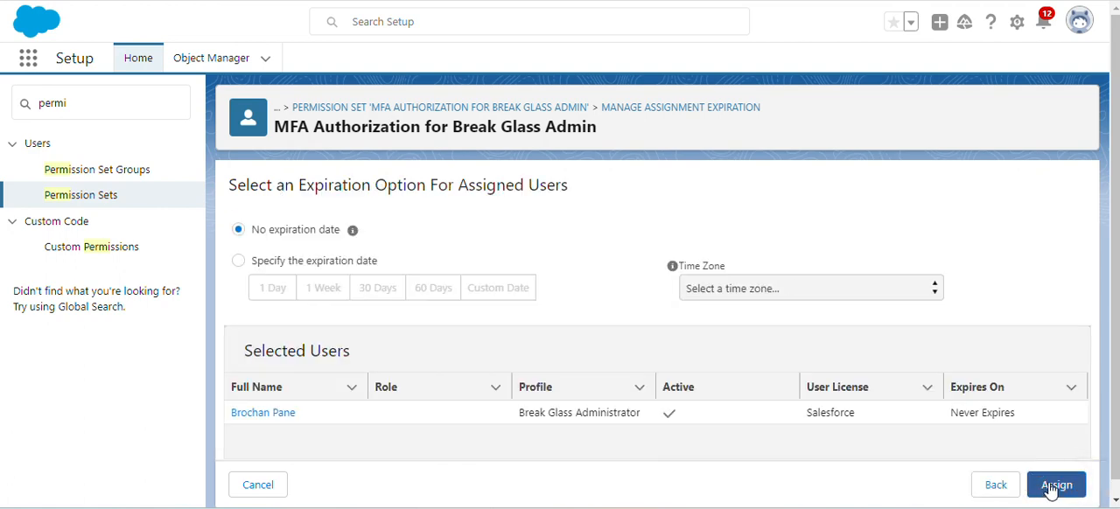
scroll(971, 463, "down", 1)
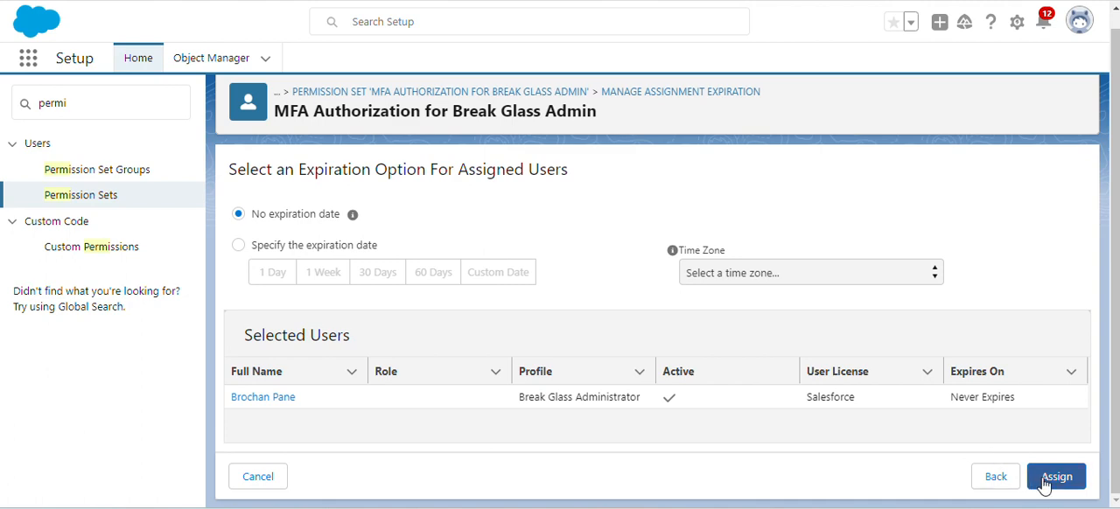
left_click(1053, 480)
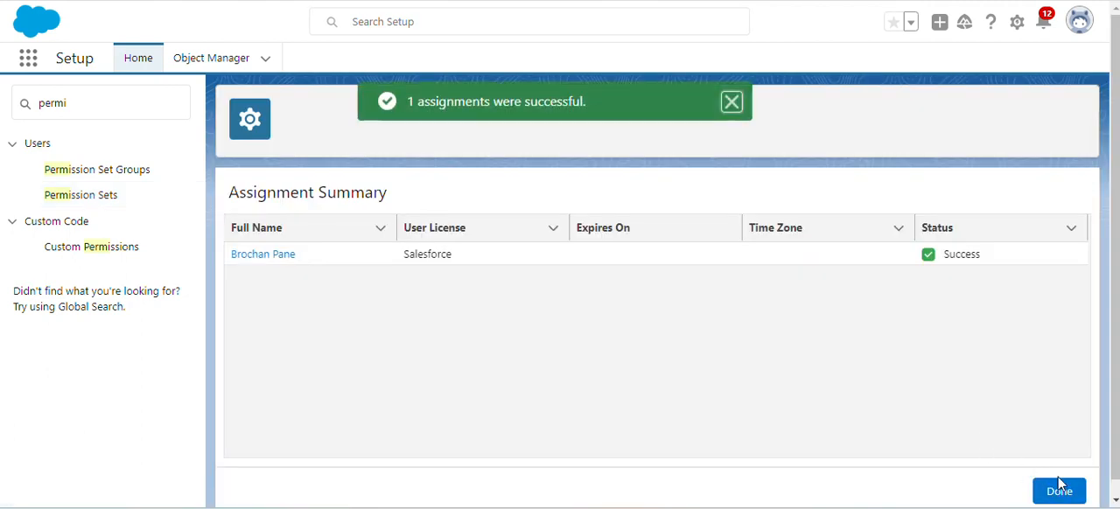
left_click(1059, 488)
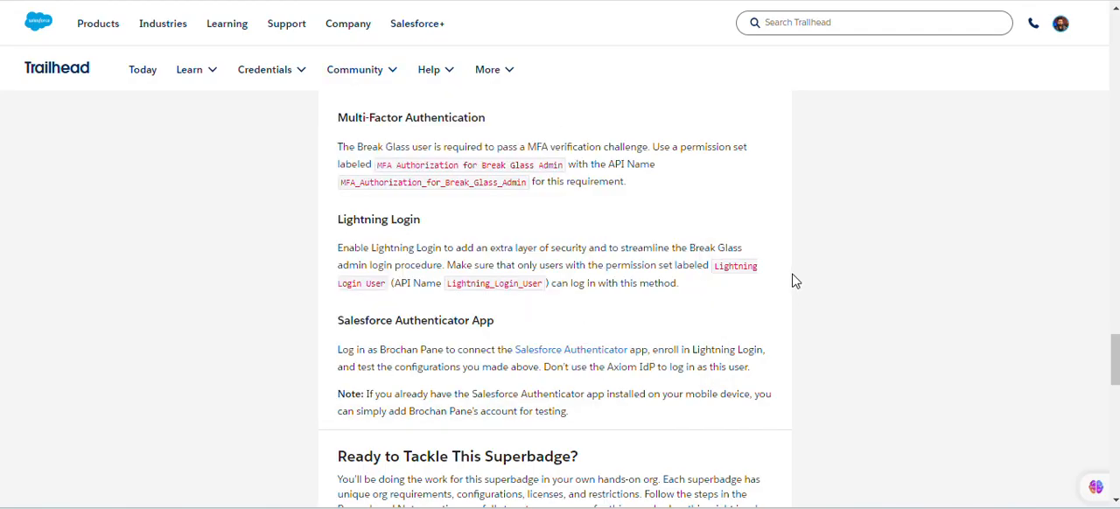
In Trailhead, check the Single Sign-On User Configurations challenge, accept the terms, and review its result
scroll(788, 284, "down", 5)
left_click(739, 343)
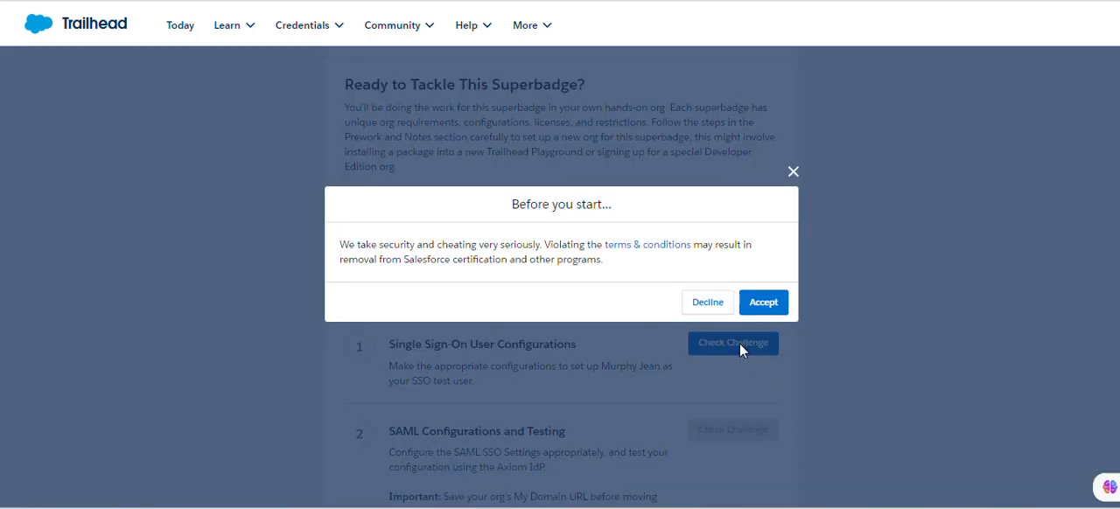
left_click(781, 303)
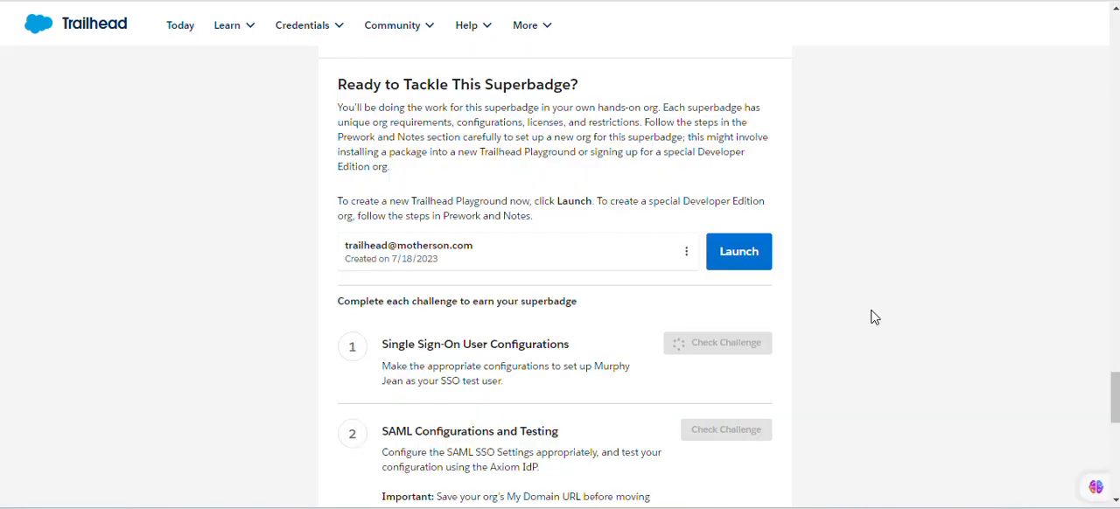
scroll(872, 317, "down", 1)
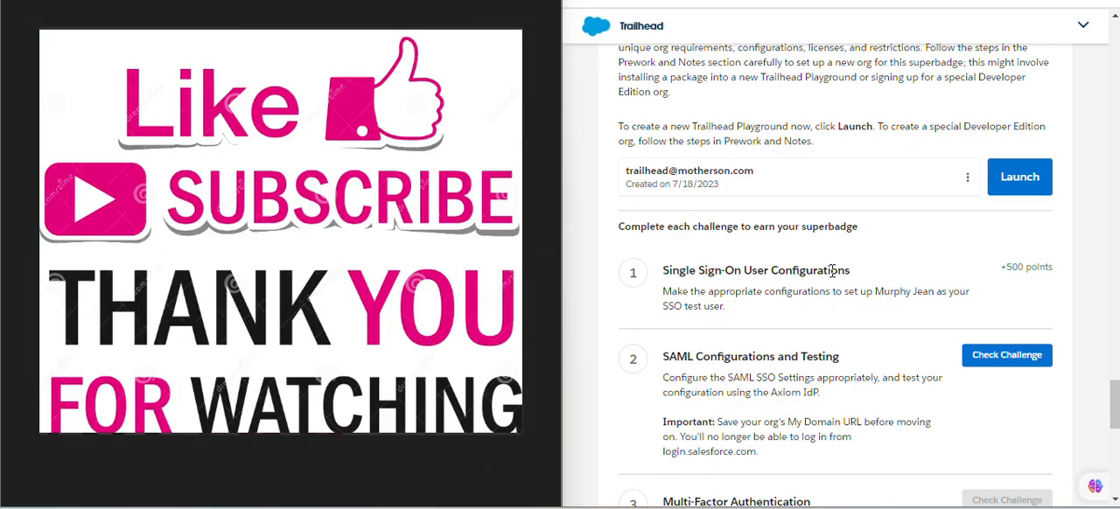
left_click_drag(662, 273, 1053, 268)
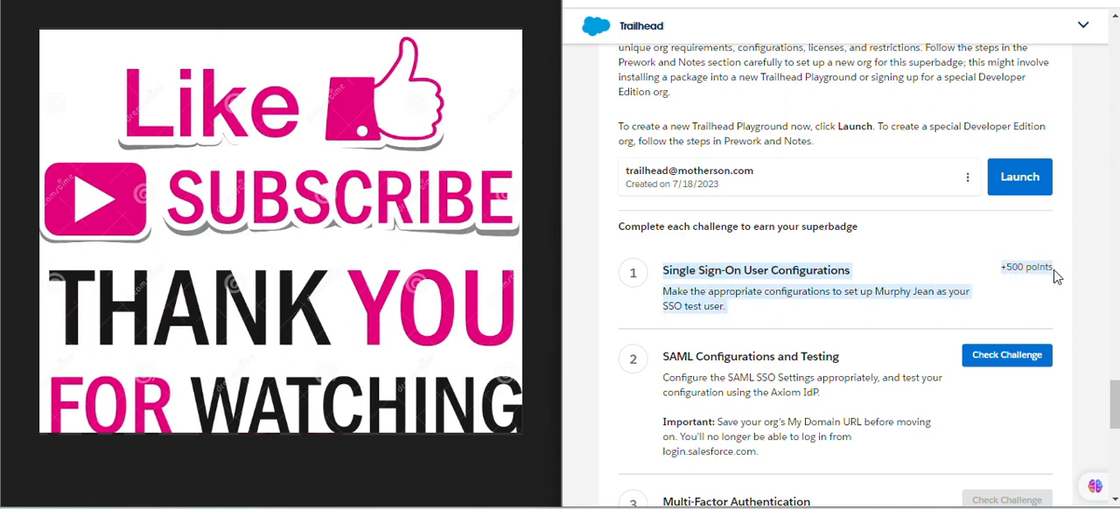